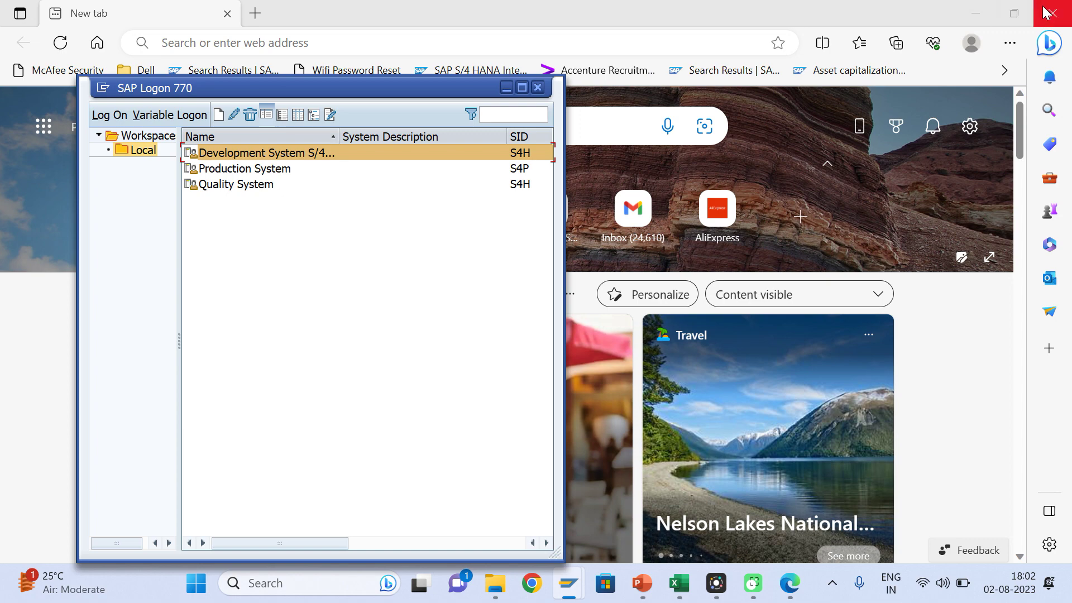
Close the browser, open the Development System connection in SAP Logon, and log on with the user ID and password.
click(1048, 14)
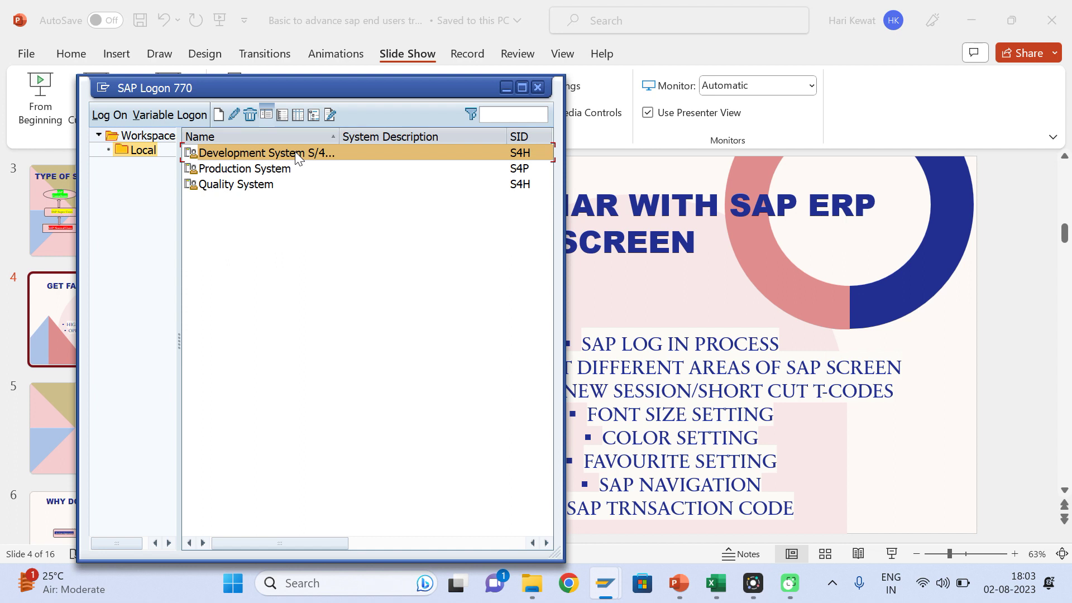
double_click(296, 153)
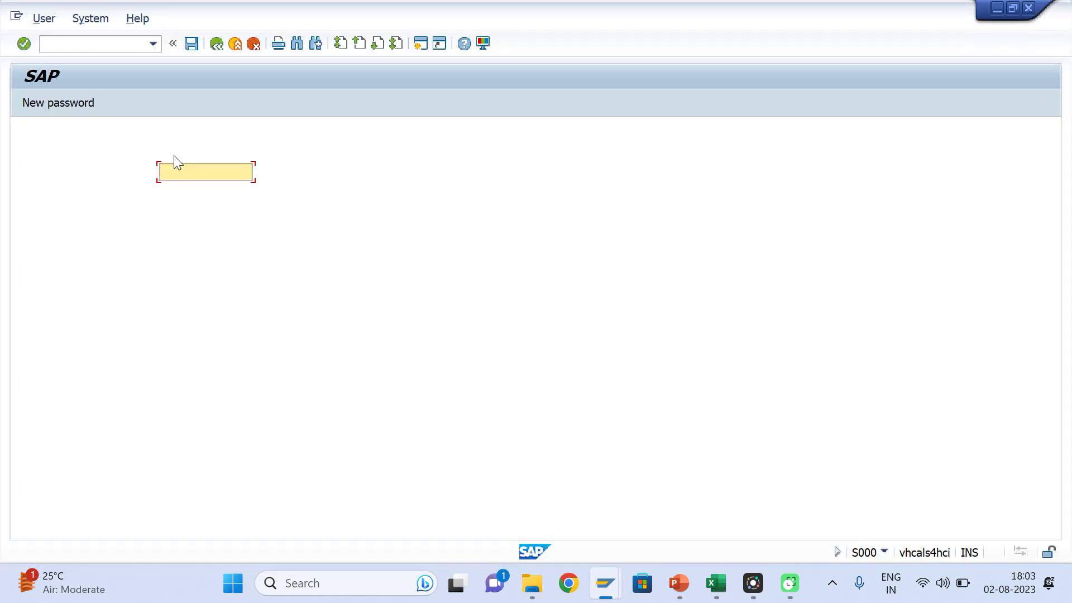
text(PROF_RSA00)
key(Tab)
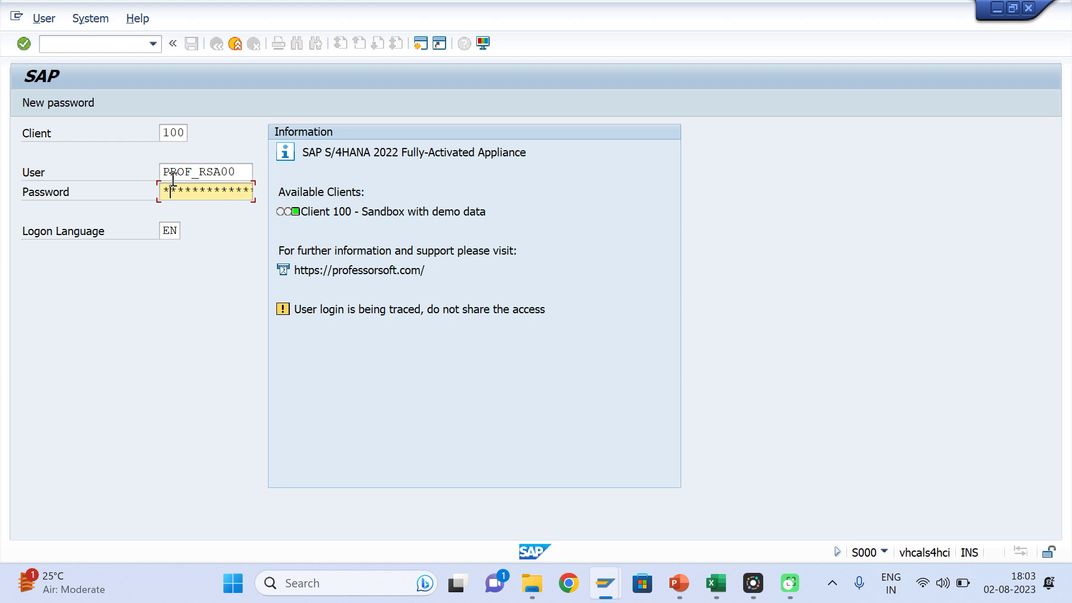
text(*******)
key(Return)
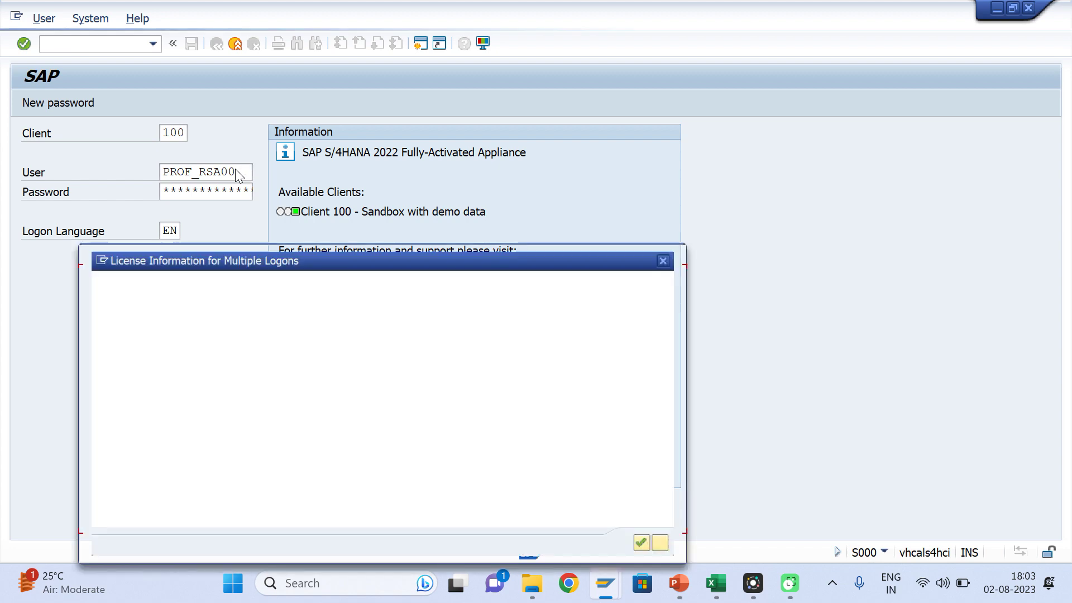
Continue with this logon while ending any other logons in the system, and dismiss the closed-session message.
click(89, 438)
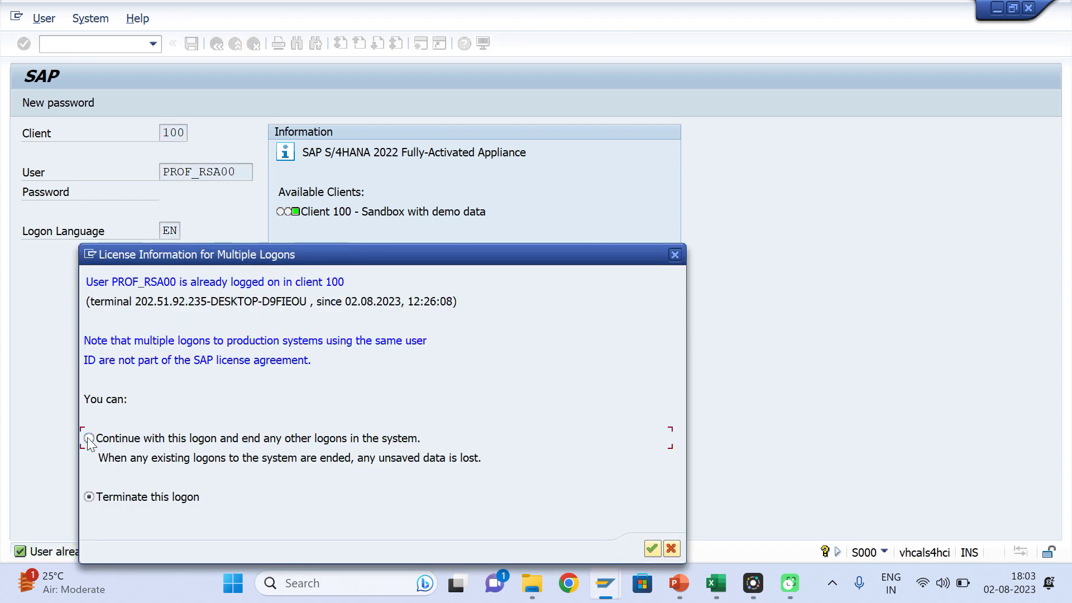
drag(318, 254, 601, 39)
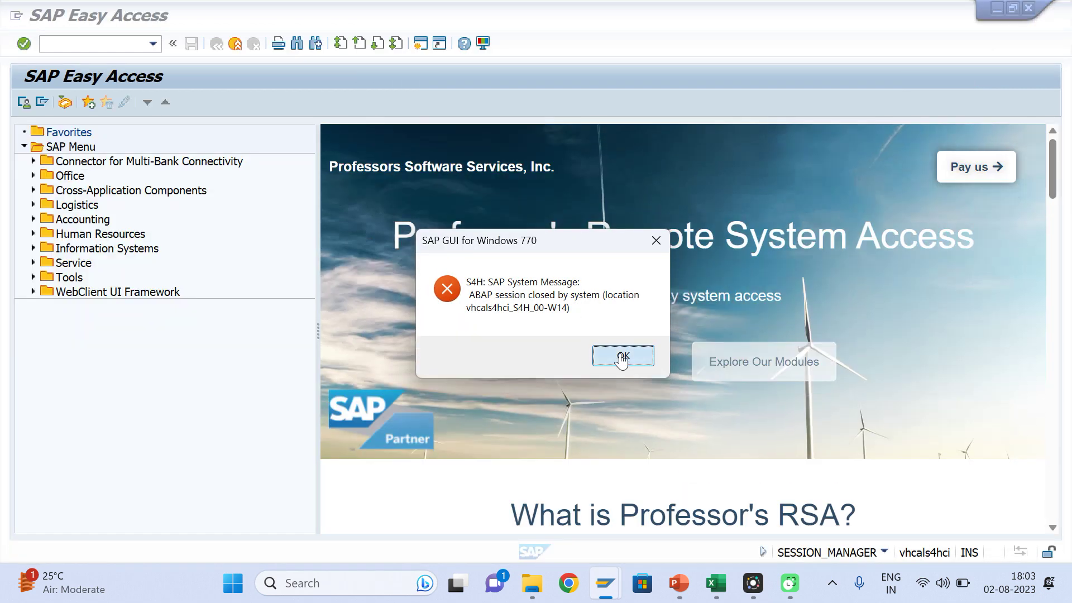
click(621, 357)
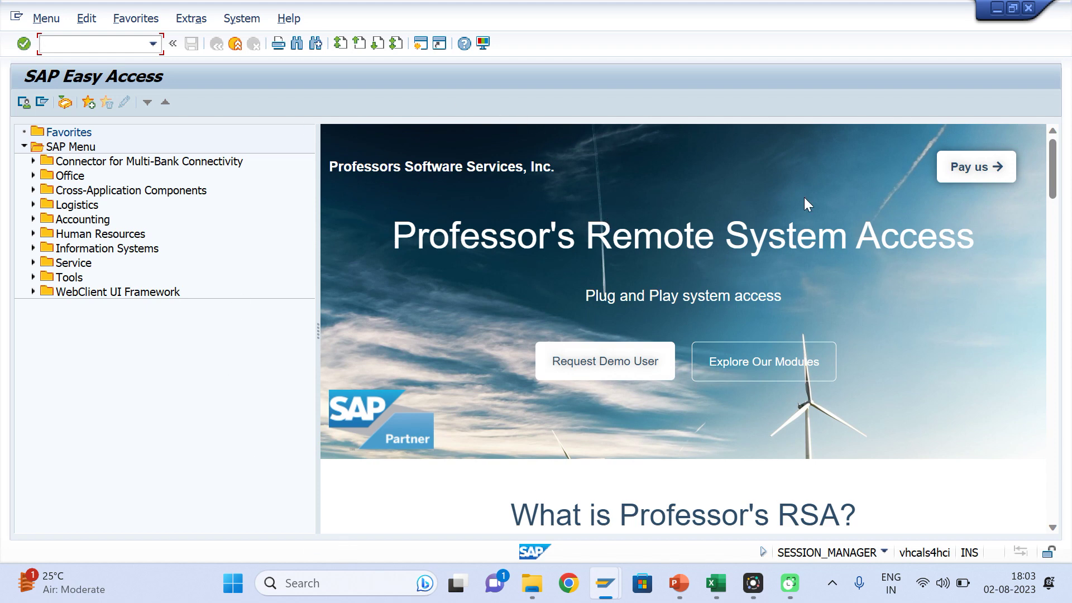
click(524, 98)
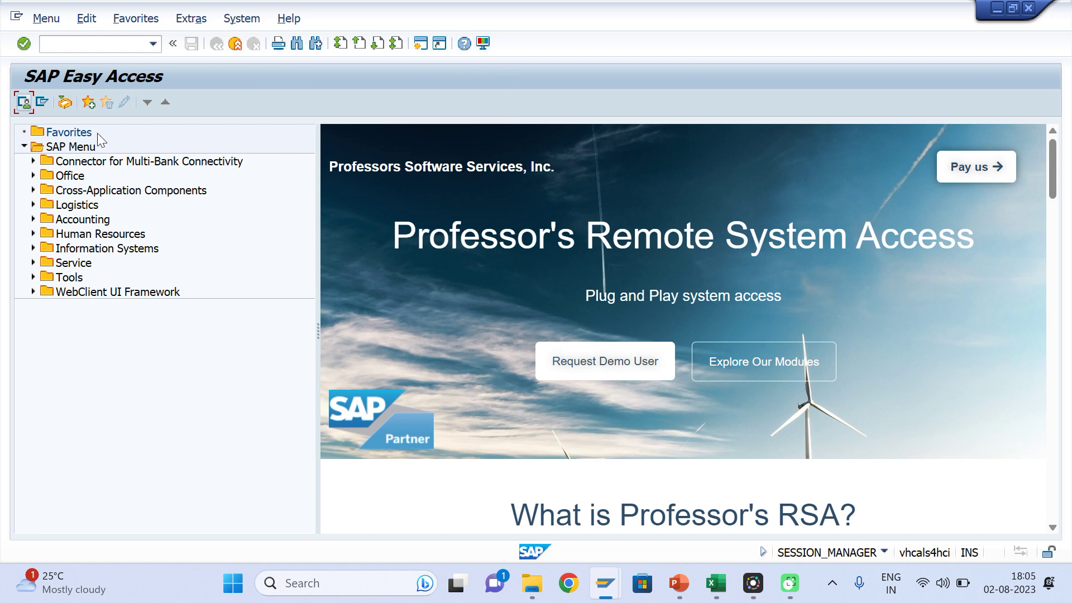
click(64, 44)
click(87, 314)
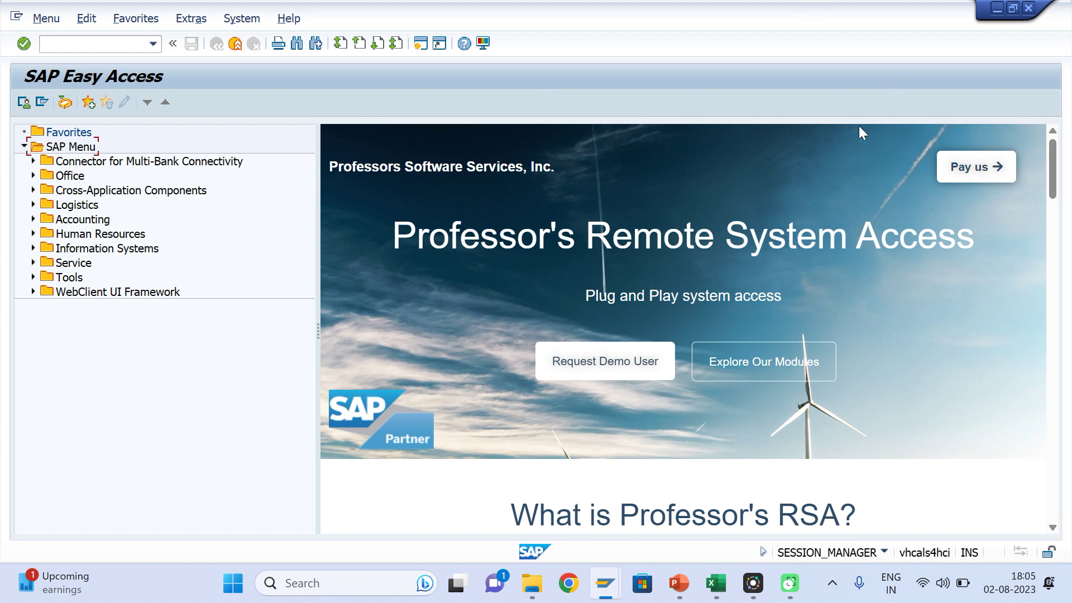
click(93, 41)
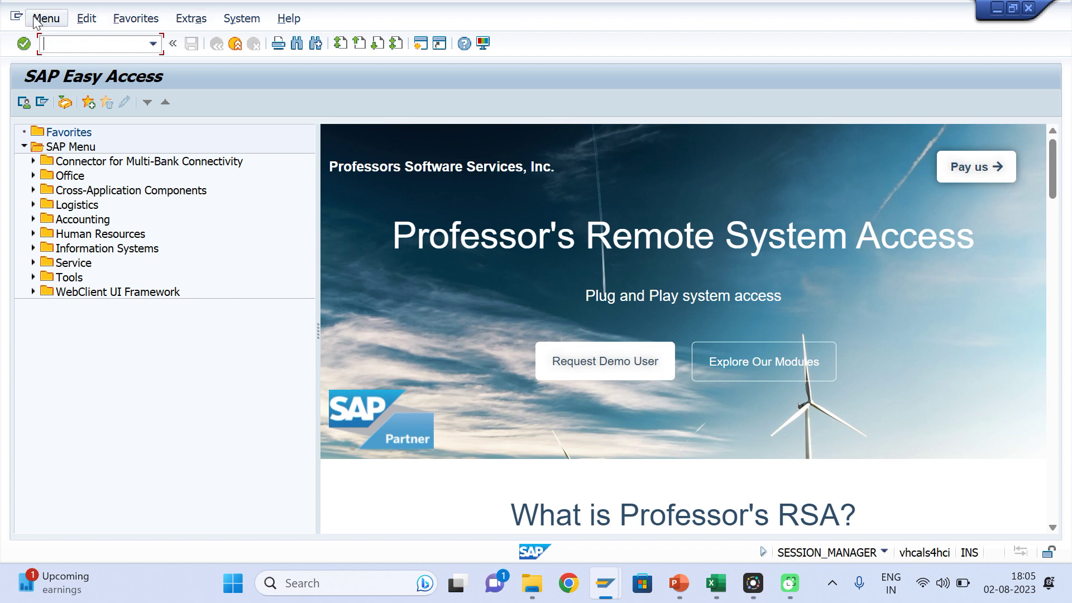
click(94, 23)
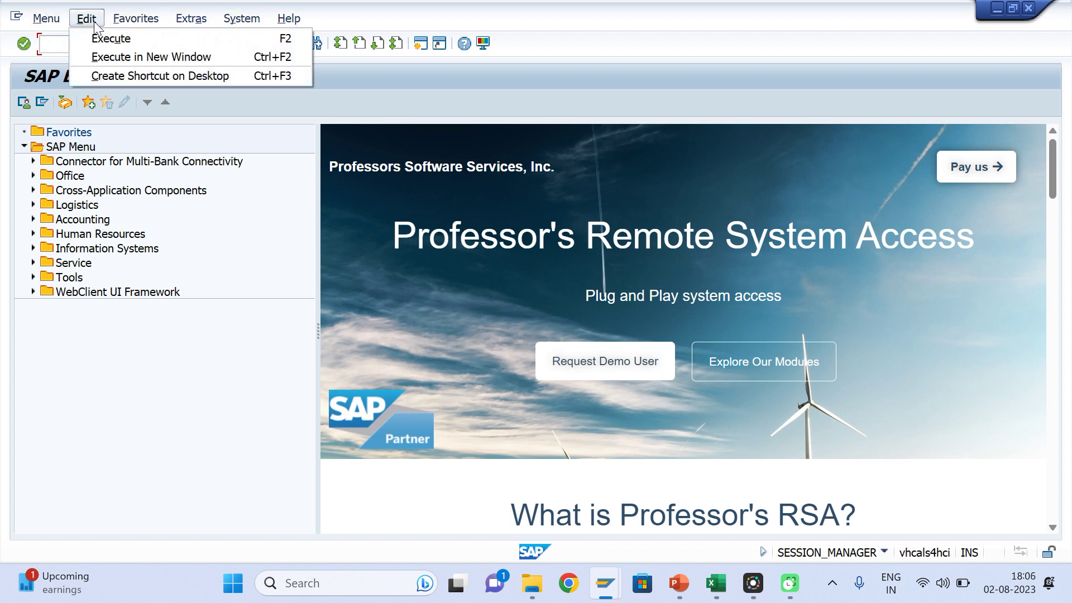
click(397, 103)
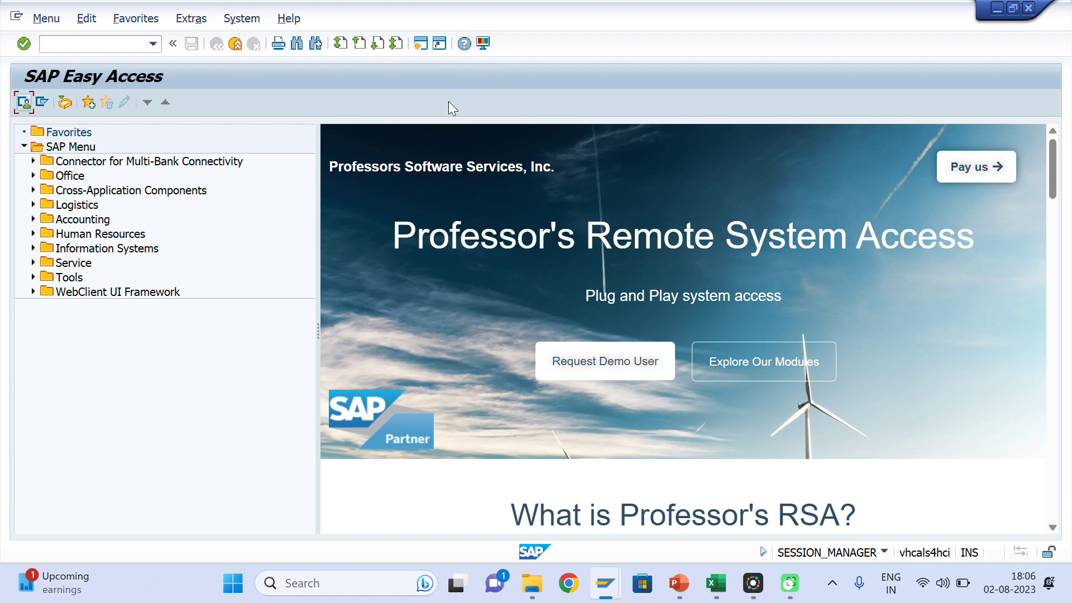
Switch to PowerPoint, select the bullet "HIGHLIGHT DIFFERENT AREAS OF SAP SCREEN" on slide 4, and return to SAP Easy Access.
click(678, 583)
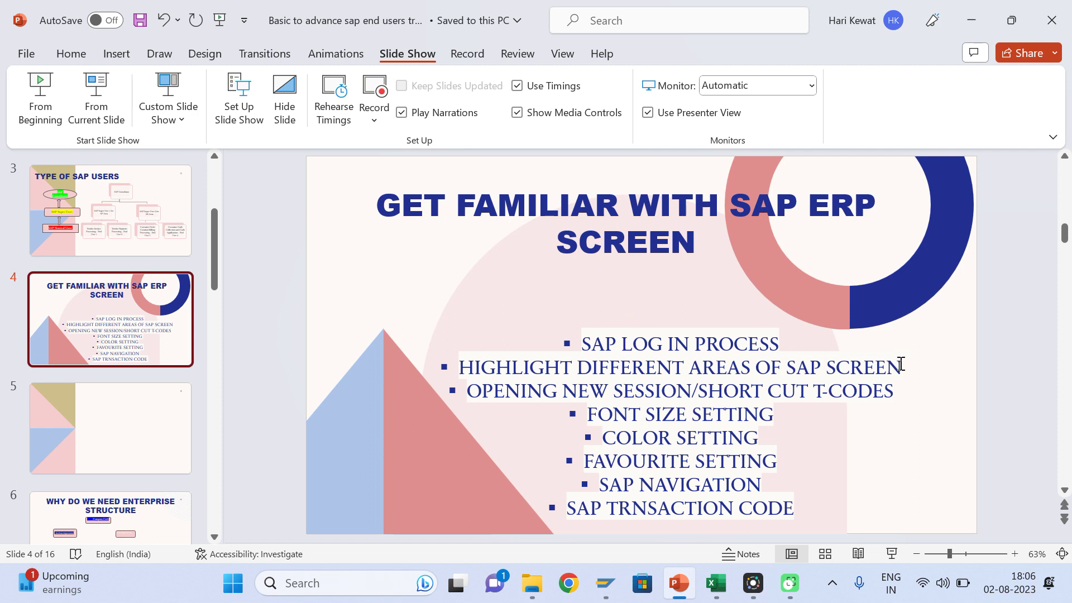
click(722, 367)
drag(904, 368, 443, 372)
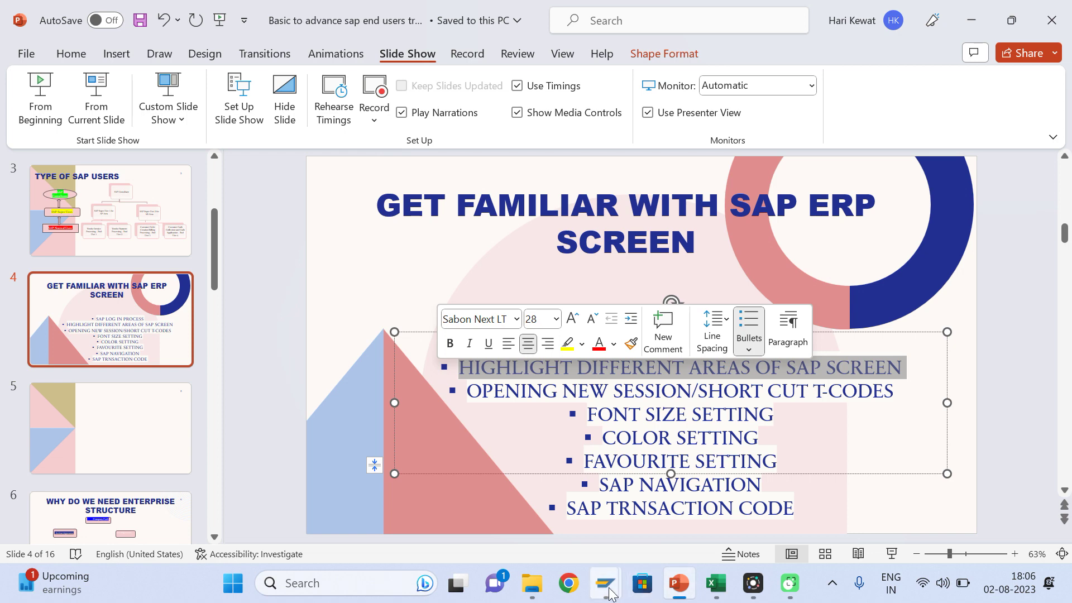
mouse_move(610, 593)
click(658, 511)
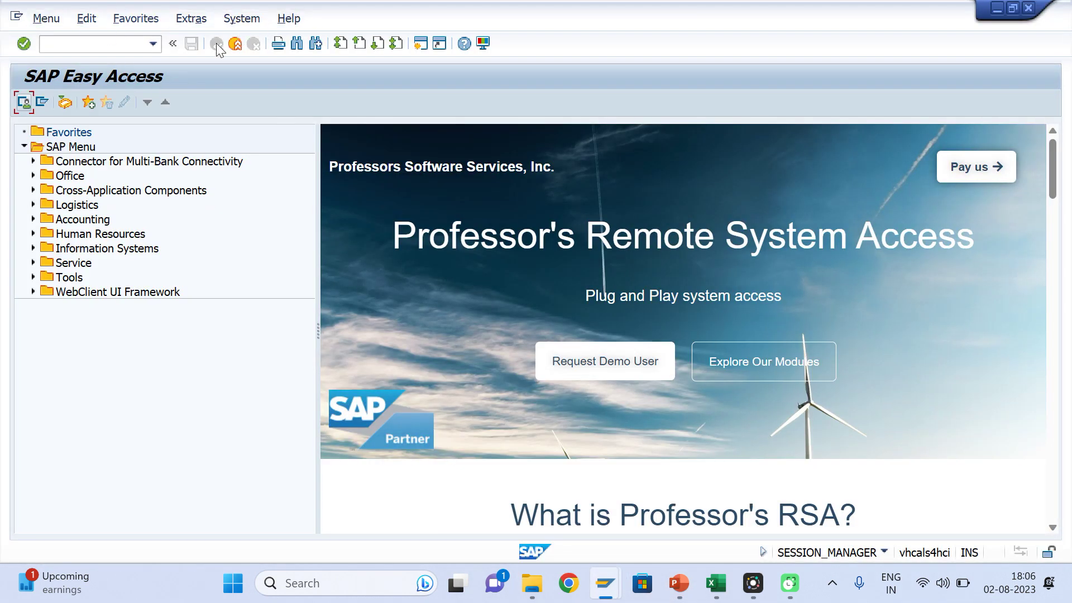
click(81, 50)
mouse_move(735, 588)
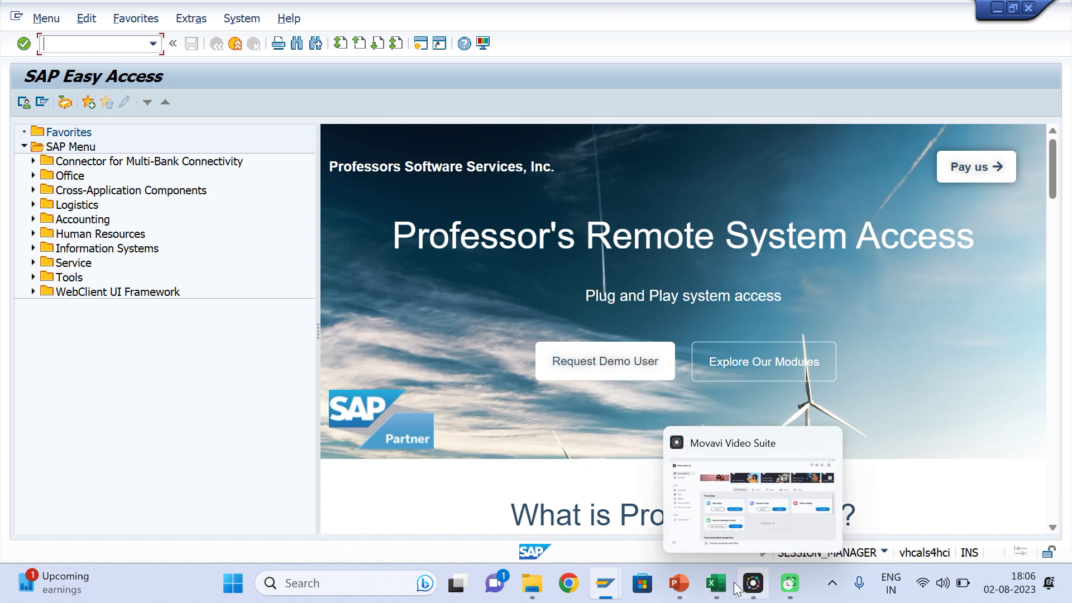
Switch to PowerPoint and place the text cursor in the bullet "OPENING NEW SESSION/SHORT CUT T-CODES".
click(678, 583)
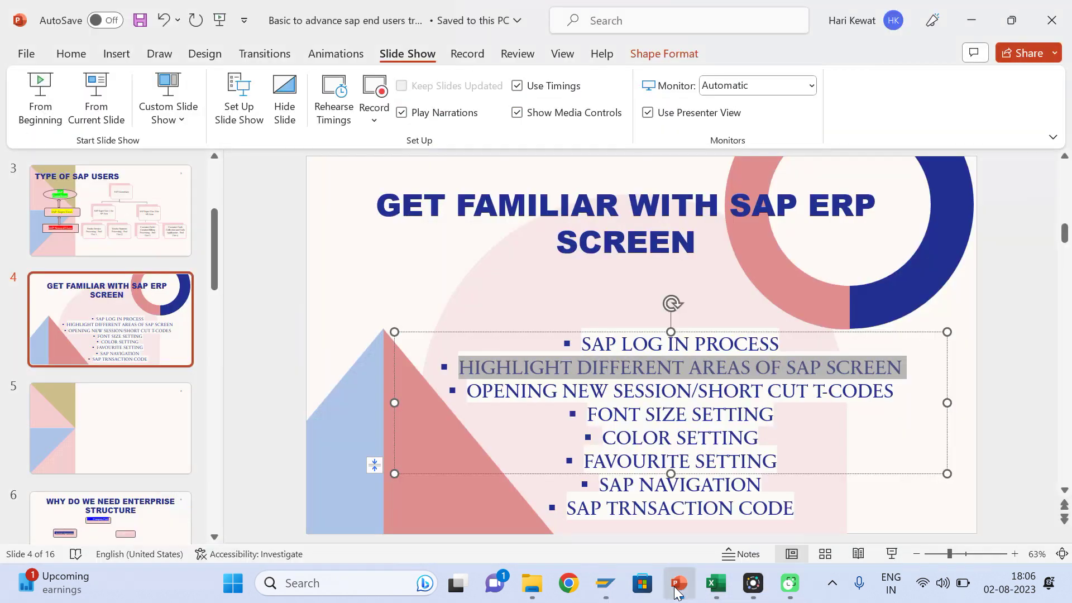
click(636, 397)
click(490, 392)
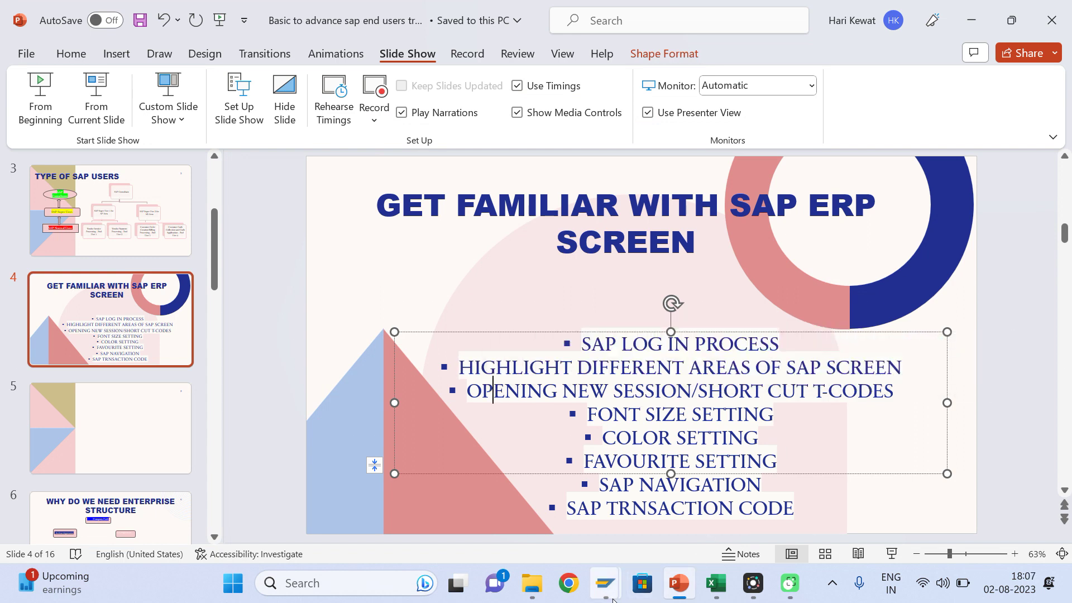
Return to SAP Easy Access and open a second session in a new GUI window.
mouse_move(605, 582)
click(657, 514)
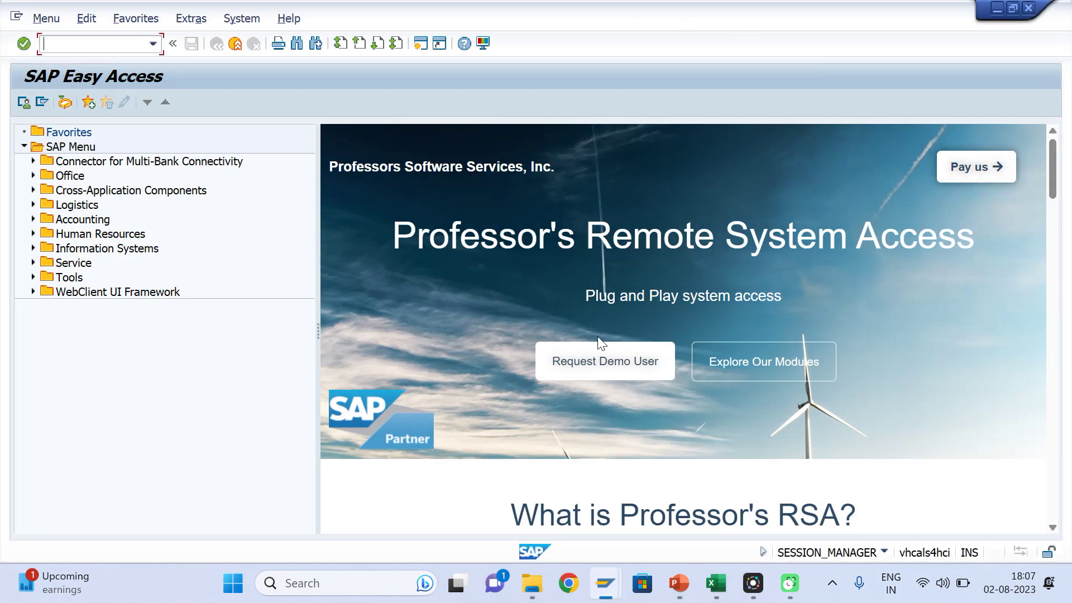
mouse_move(605, 583)
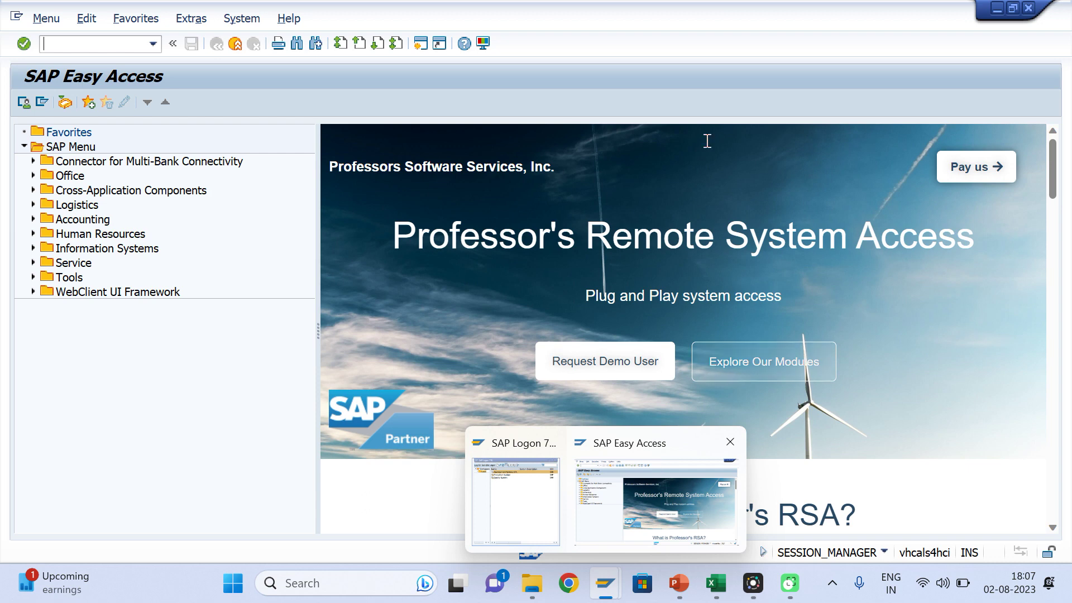
click(656, 461)
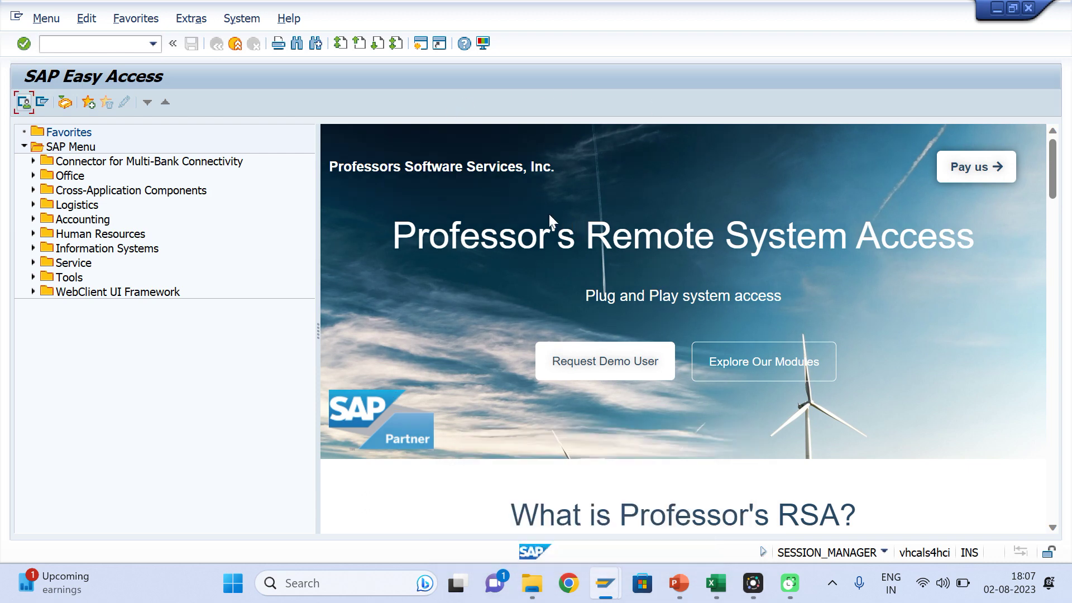
click(17, 16)
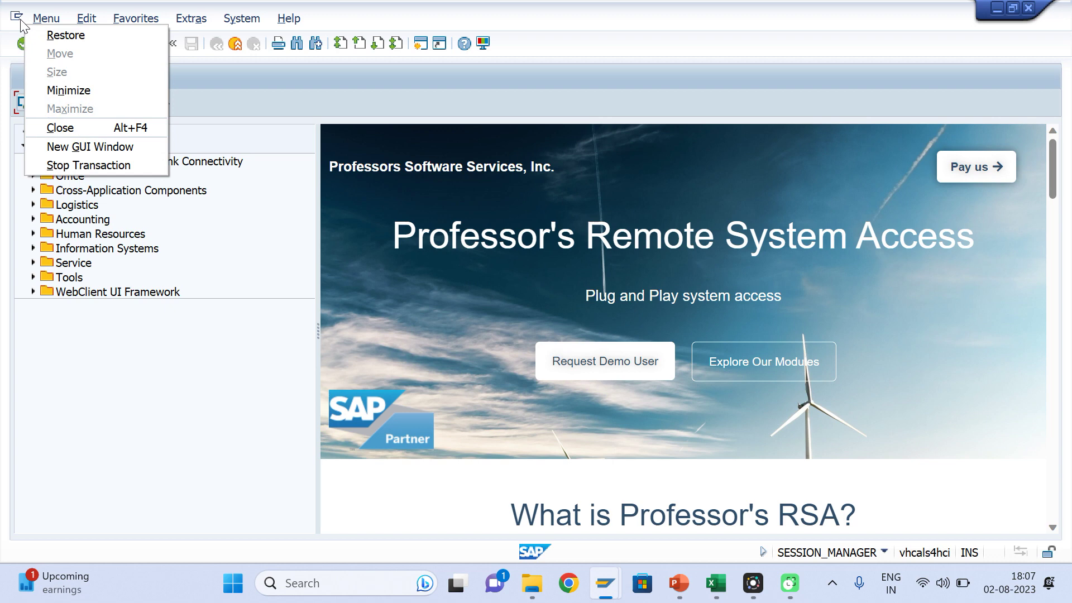
click(73, 147)
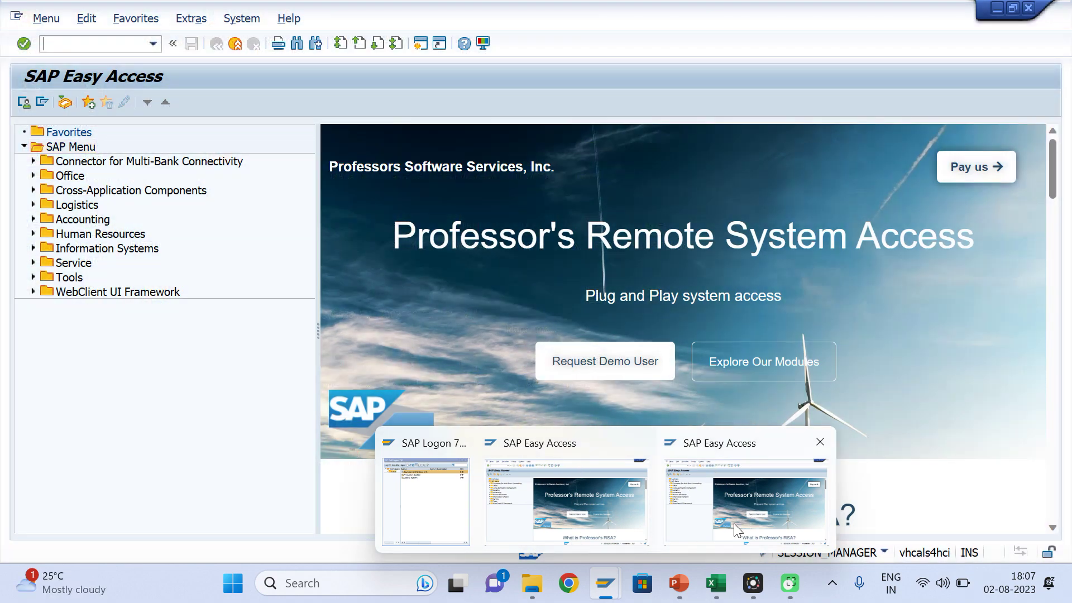
Switch to PowerPoint, select the bullet "OPENING NEW SESSION/SHORT CUT T-CODES", and return to SAP Easy Access to view its window options.
click(676, 585)
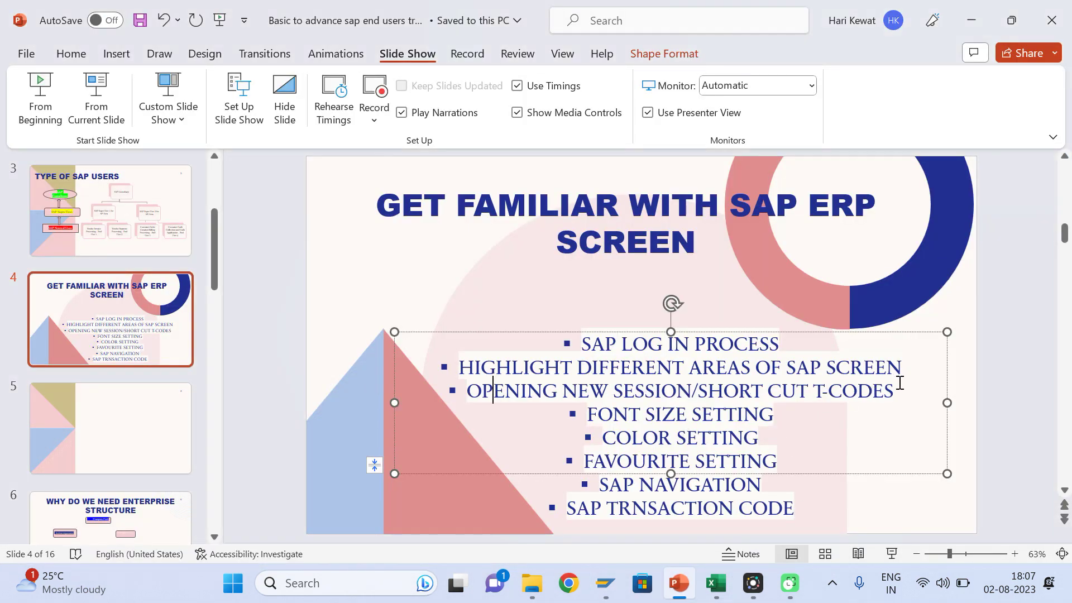
drag(896, 389, 469, 391)
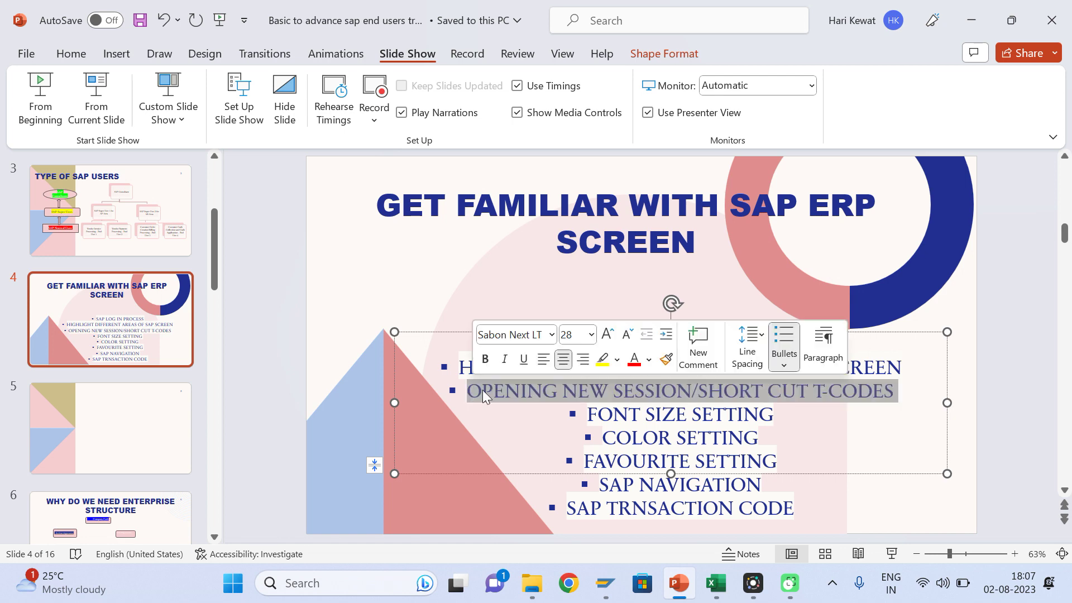
click(720, 519)
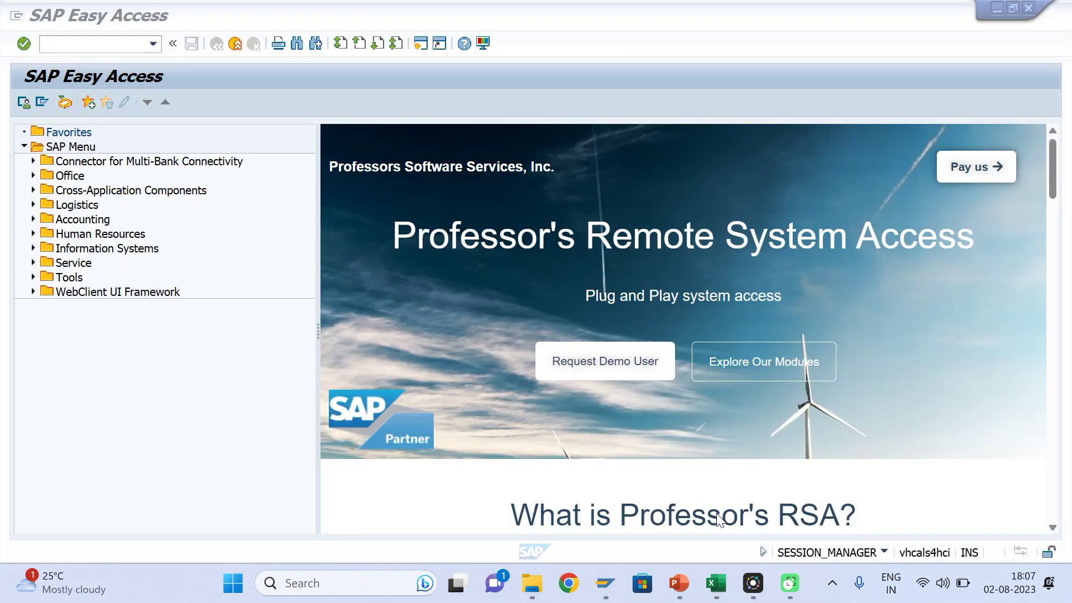
click(16, 16)
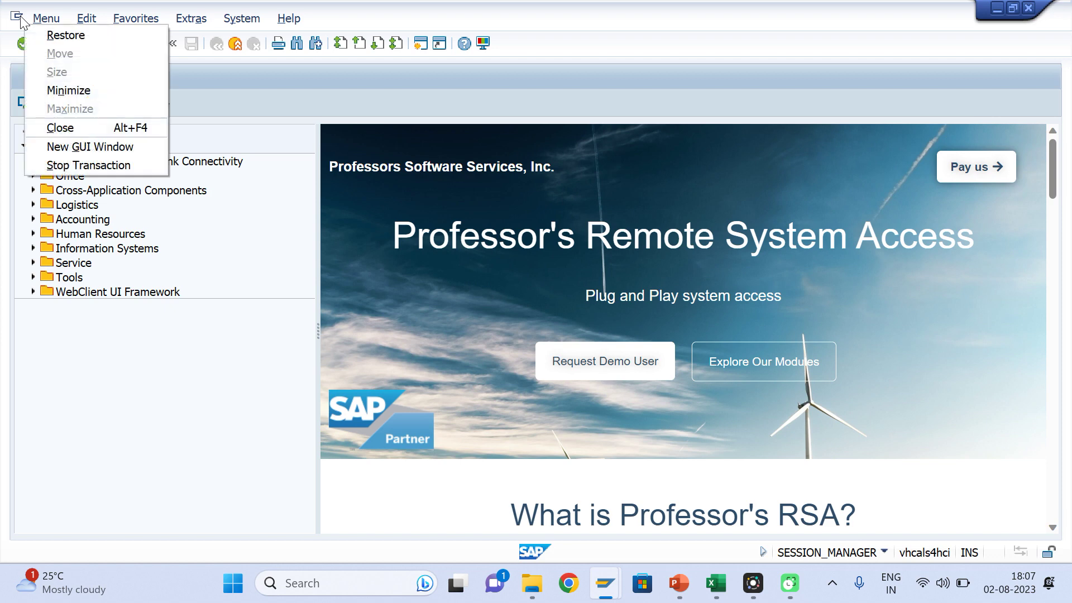
click(246, 99)
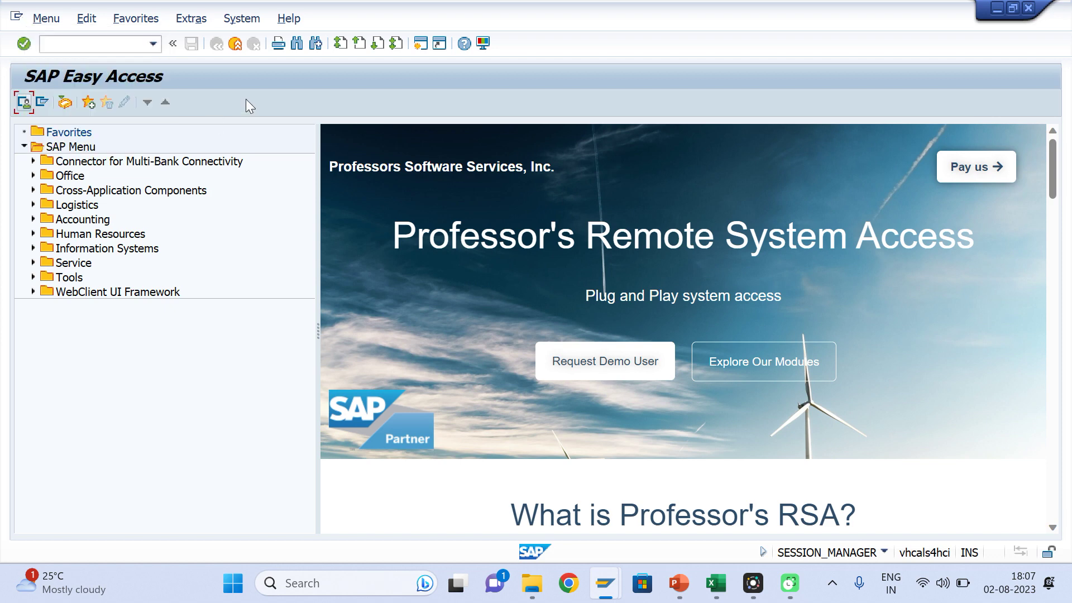
End the current transaction in the active SAP session with the command /n.
click(73, 44)
text(/n)
drag(60, 45, 42, 45)
click(78, 46)
key(Return)
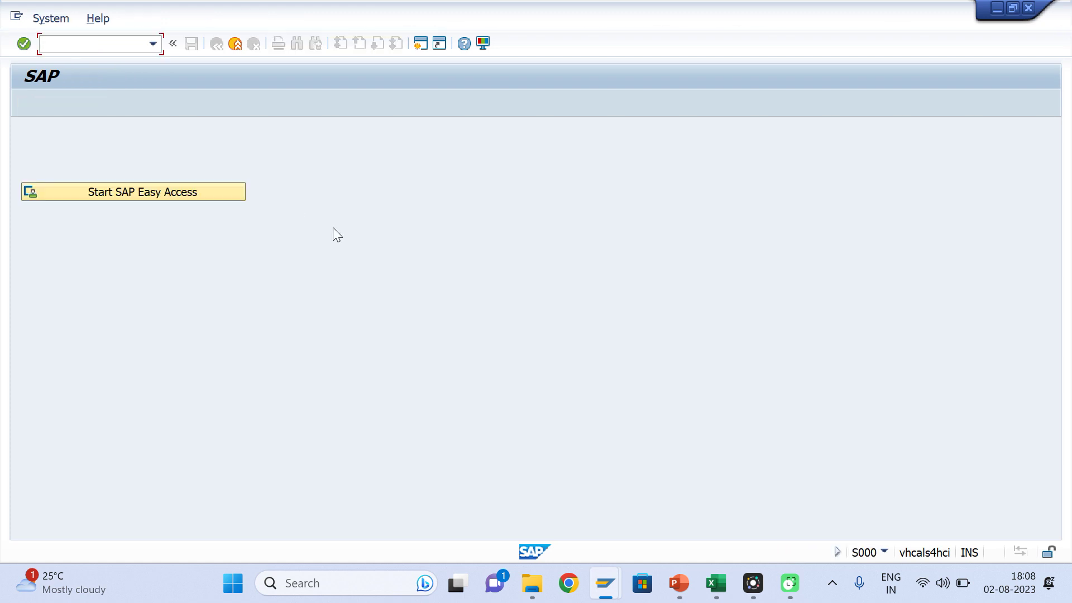
mouse_move(606, 583)
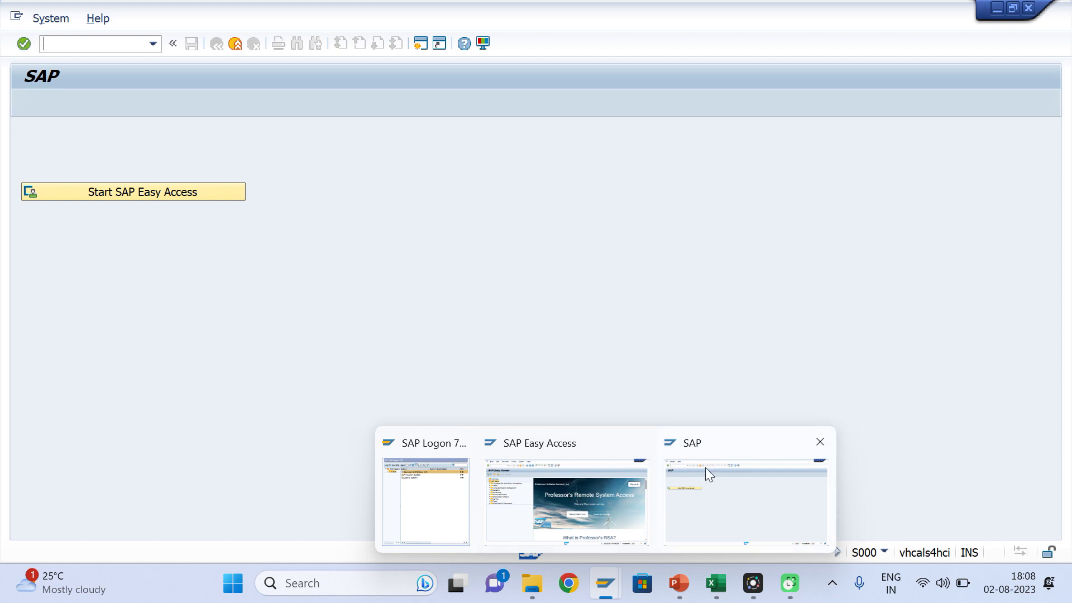
click(718, 484)
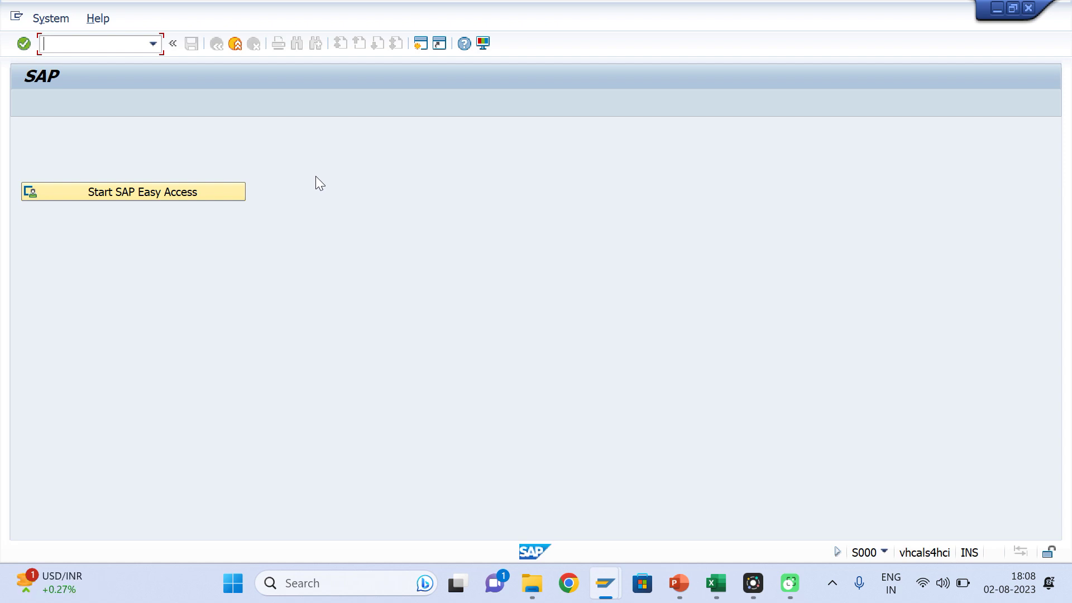
Create an additional SAP session with the command /o and bring it to the front.
text(/o)
drag(63, 47, 24, 48)
click(72, 47)
key(Return)
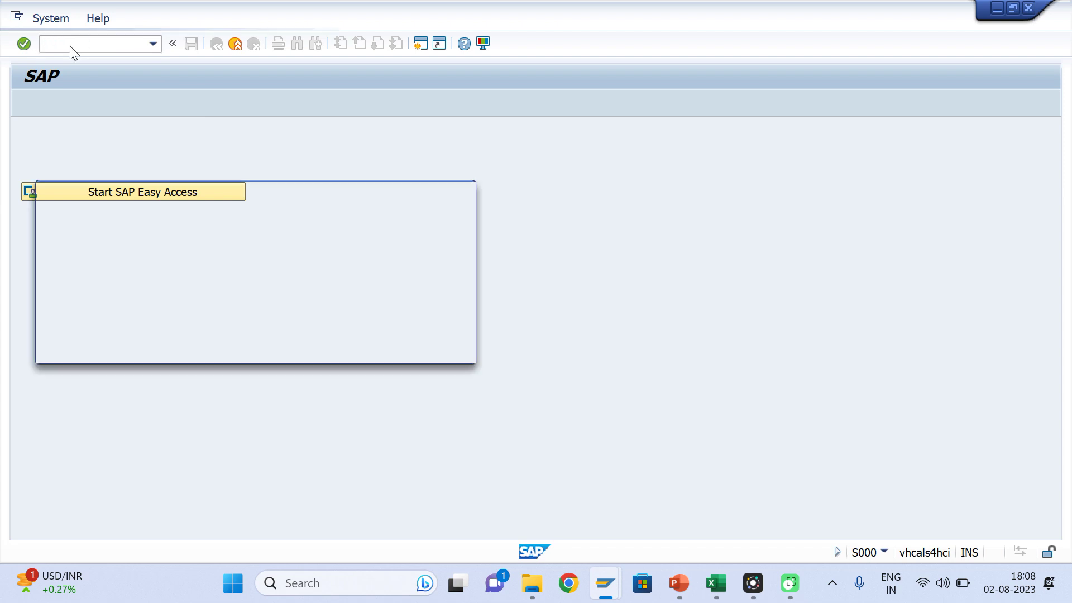
click(353, 349)
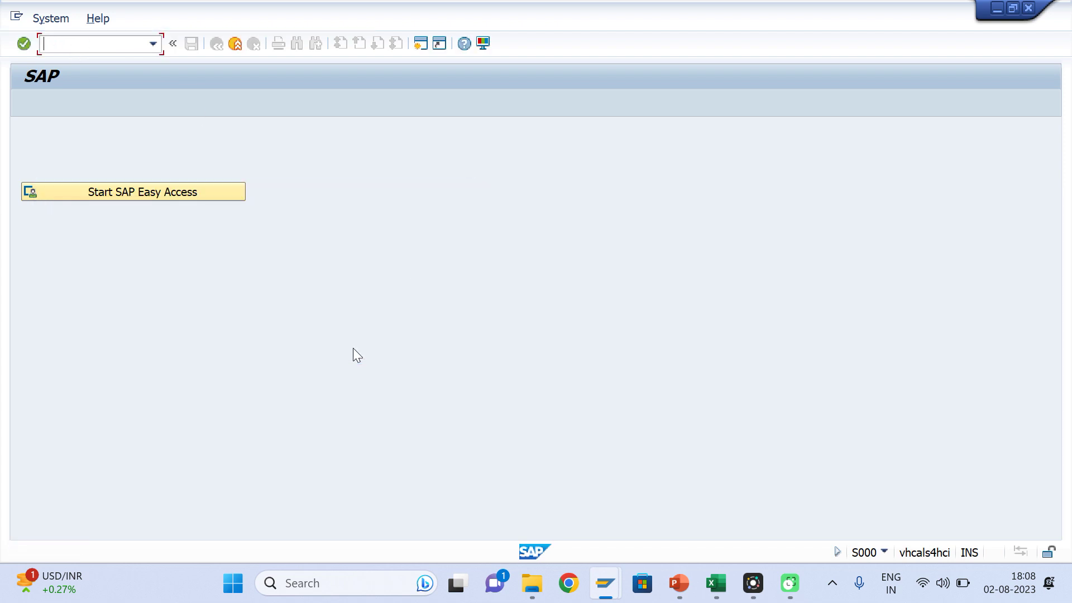
mouse_move(606, 583)
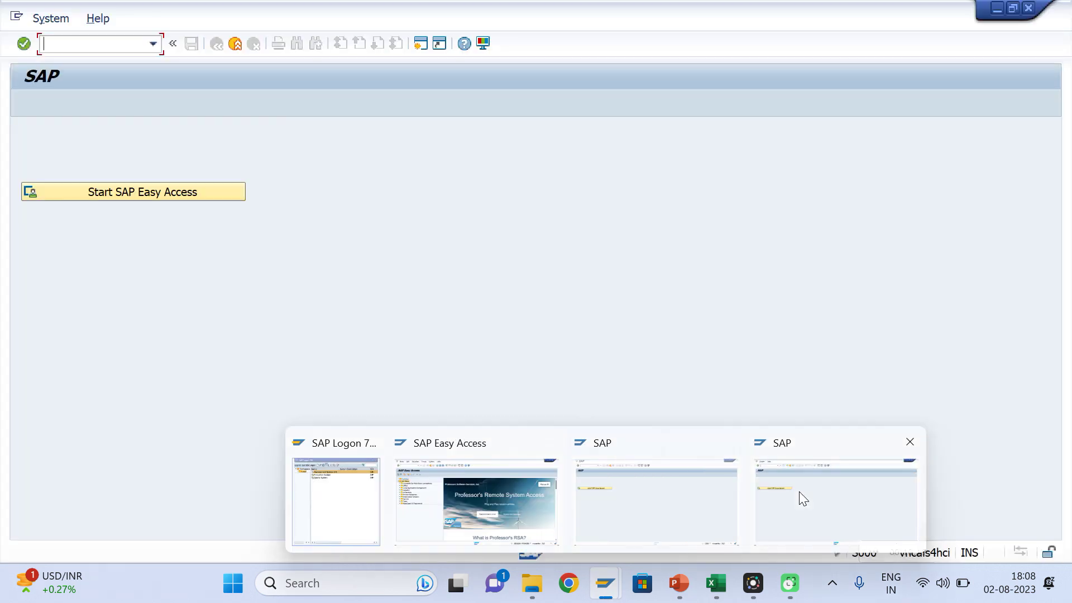
click(800, 492)
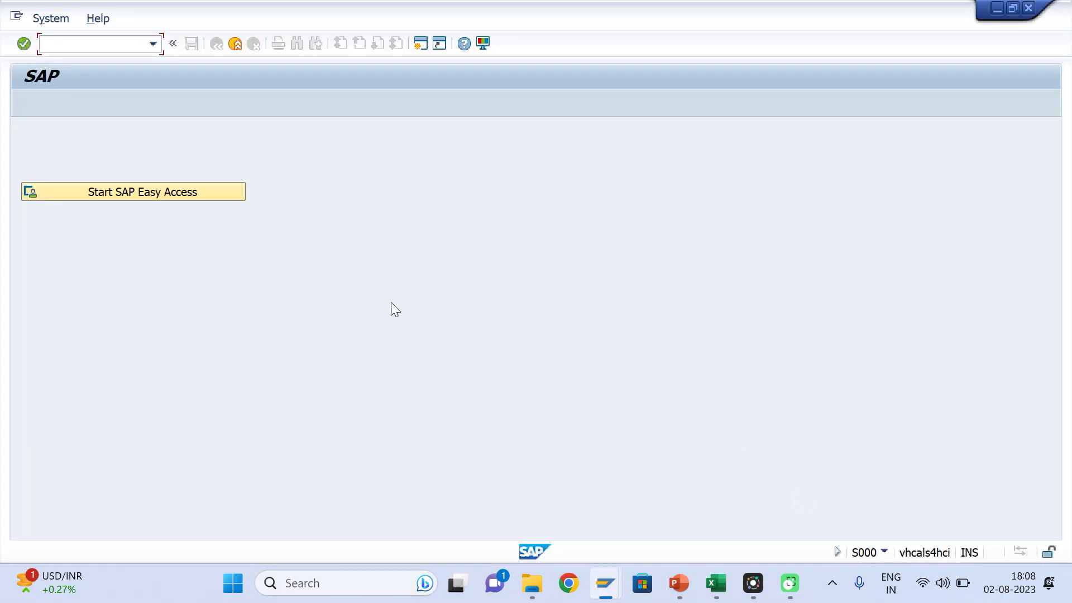
Check the open SAP session windows and bring the SAP Easy Access session to the front.
mouse_move(608, 589)
click(815, 500)
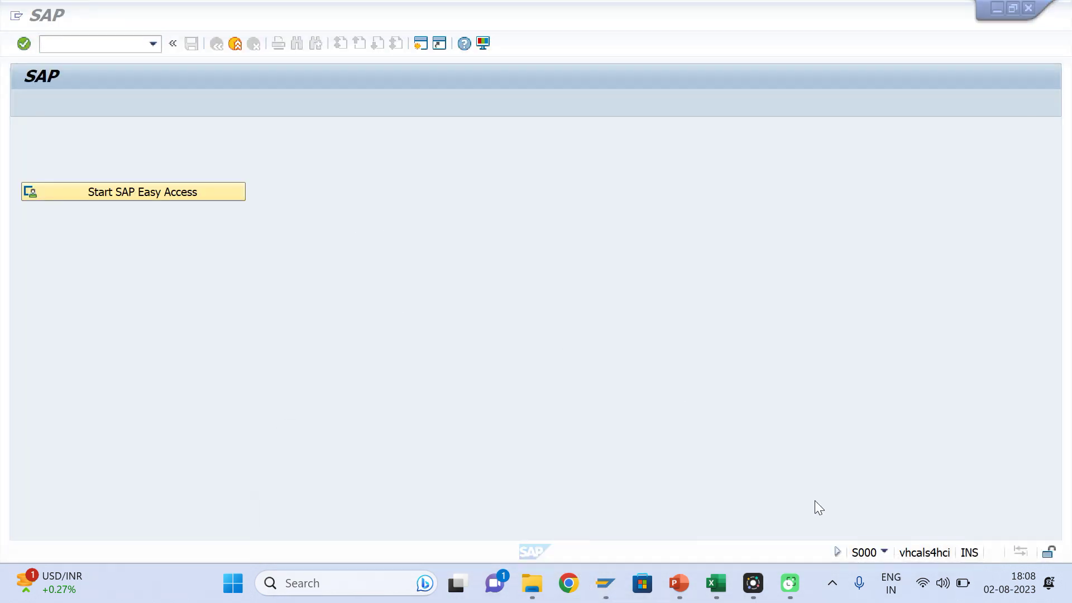
mouse_move(605, 583)
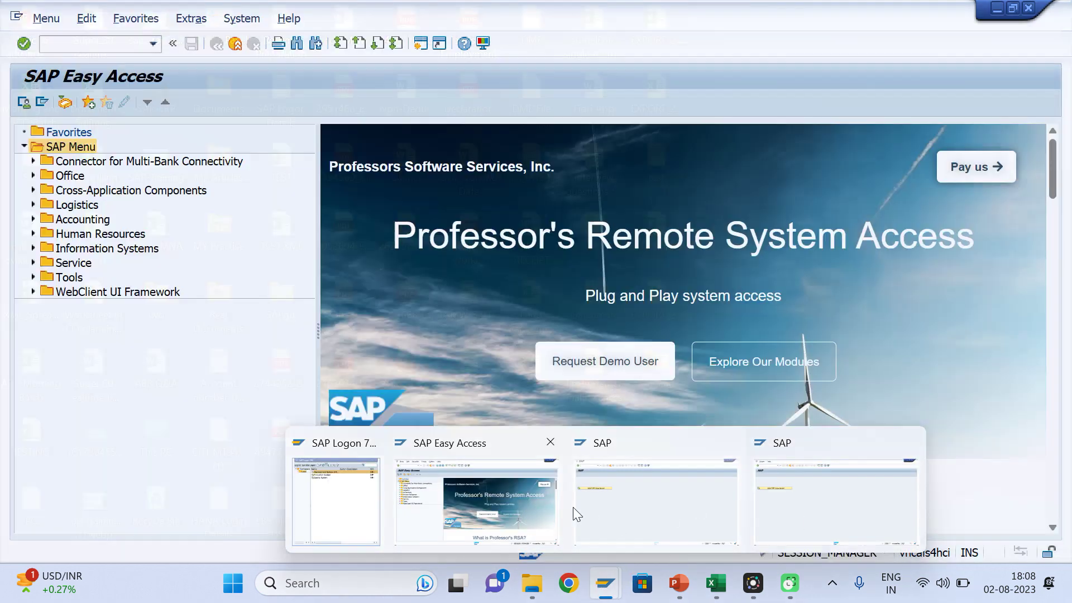
click(560, 502)
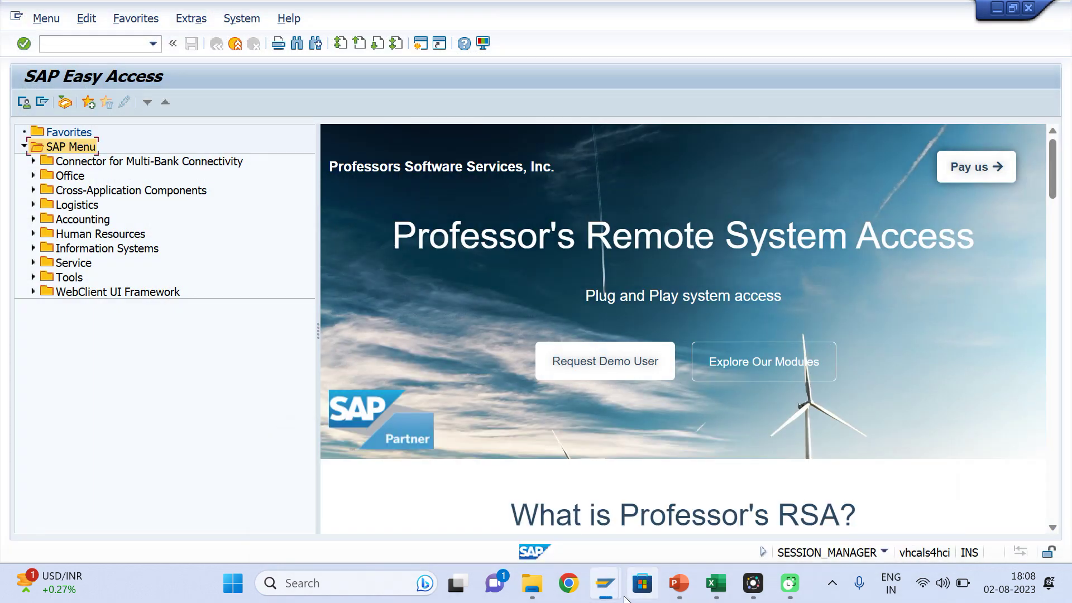
mouse_move(617, 592)
click(537, 536)
Request a system log-off, decline its confirmation, and end all SAP sessions with the command /nex instead.
click(243, 20)
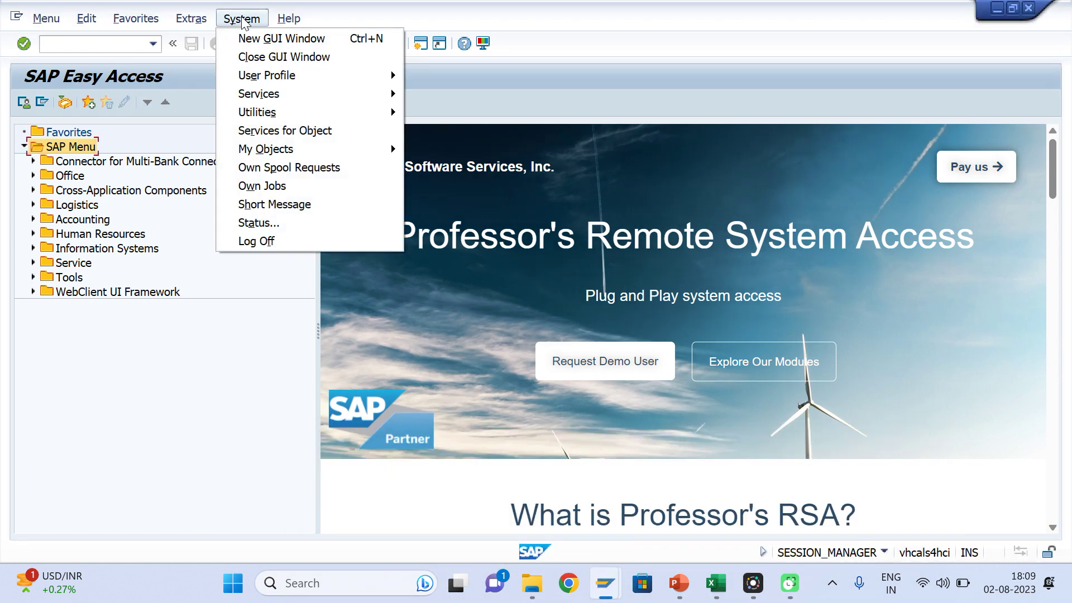
click(262, 242)
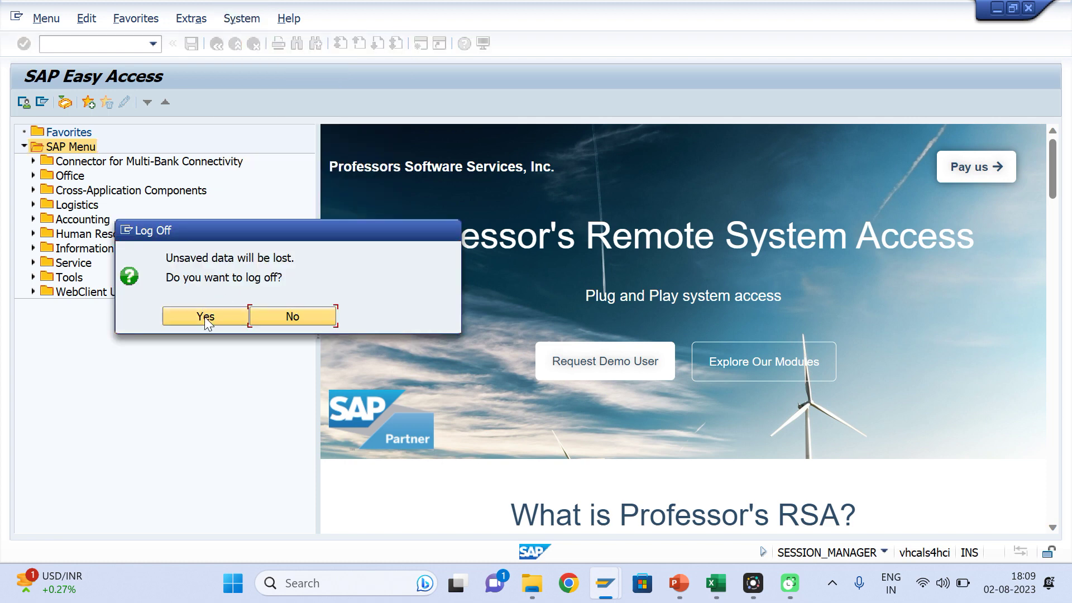
click(287, 322)
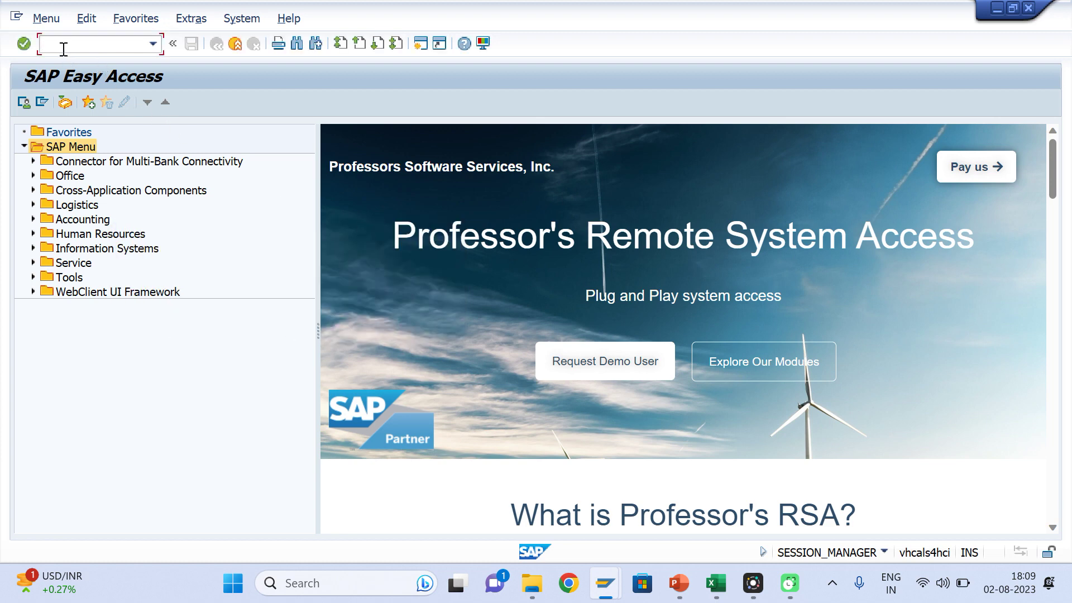
text(/nex)
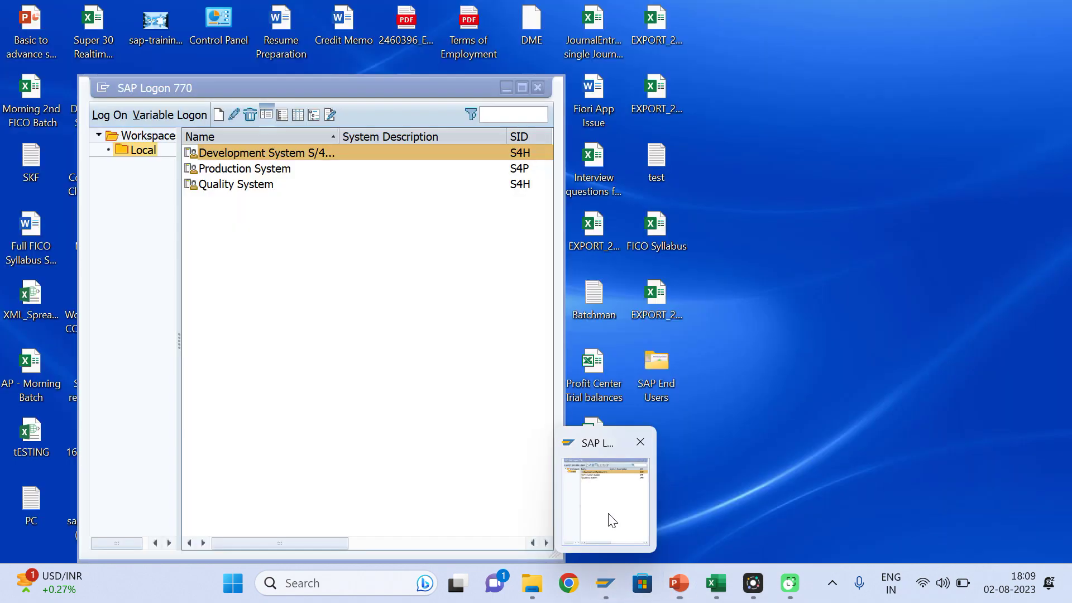
Return to SAP Logon and log on to the Development System with the prefilled credentials.
click(613, 516)
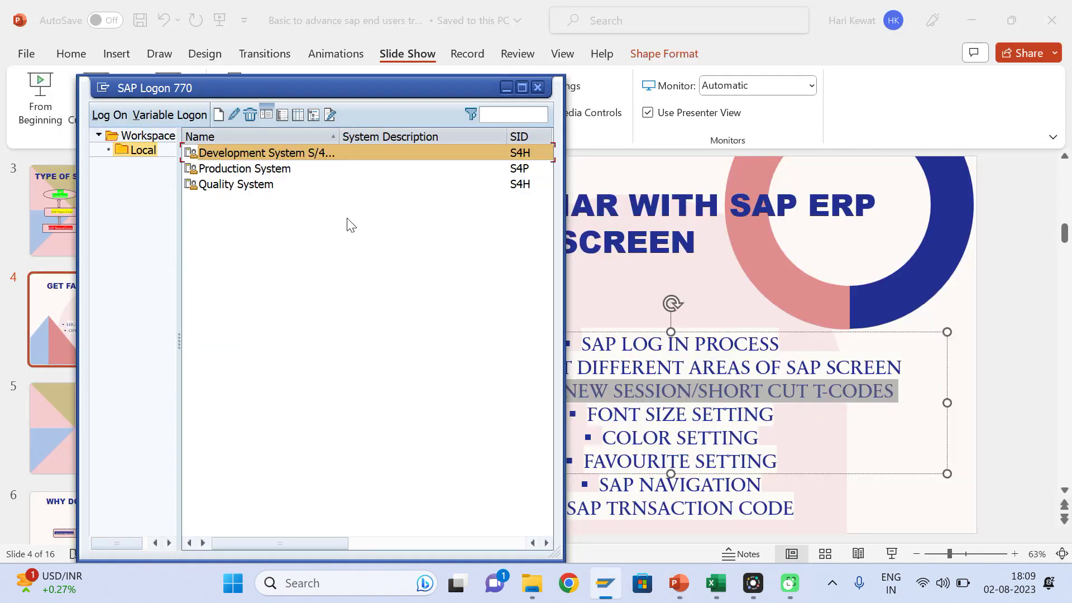
double_click(314, 153)
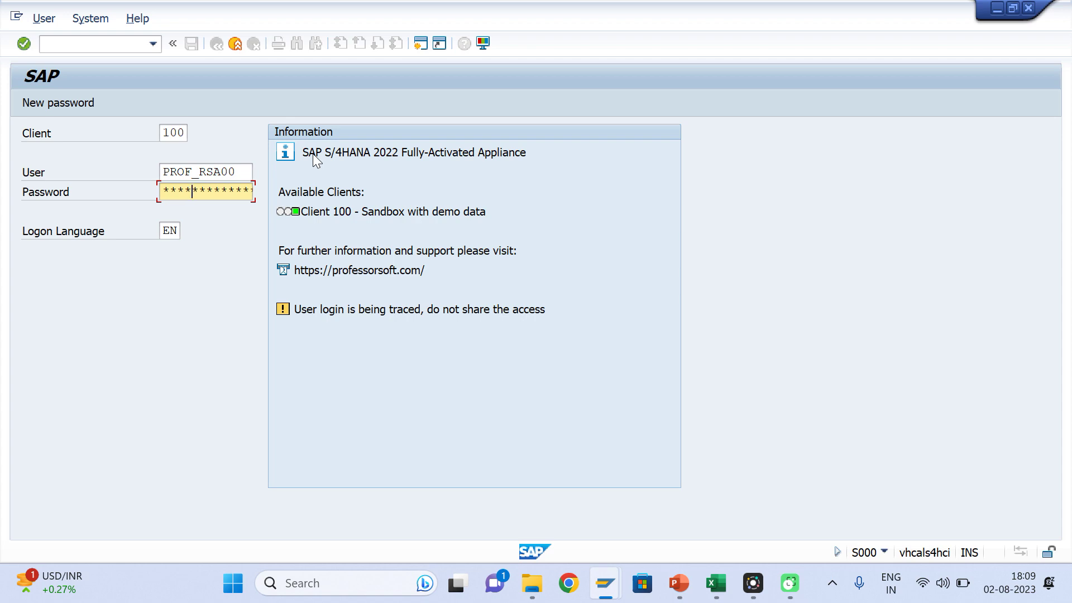
key(Return)
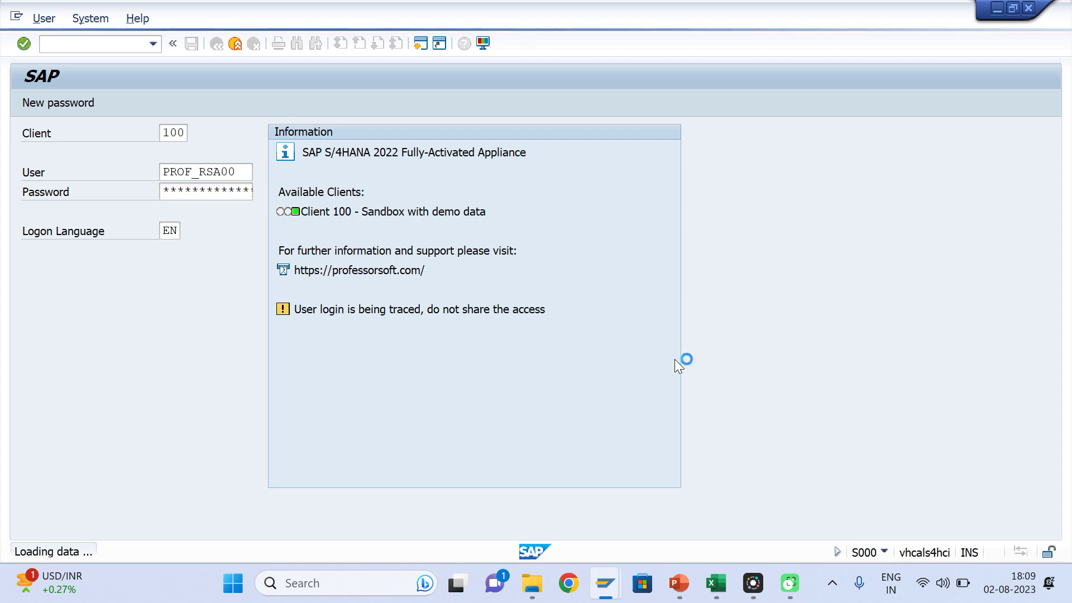
Review the session and font size topics on the PowerPoint slide, undo the accidental text move, and return to SAP Easy Access.
click(689, 587)
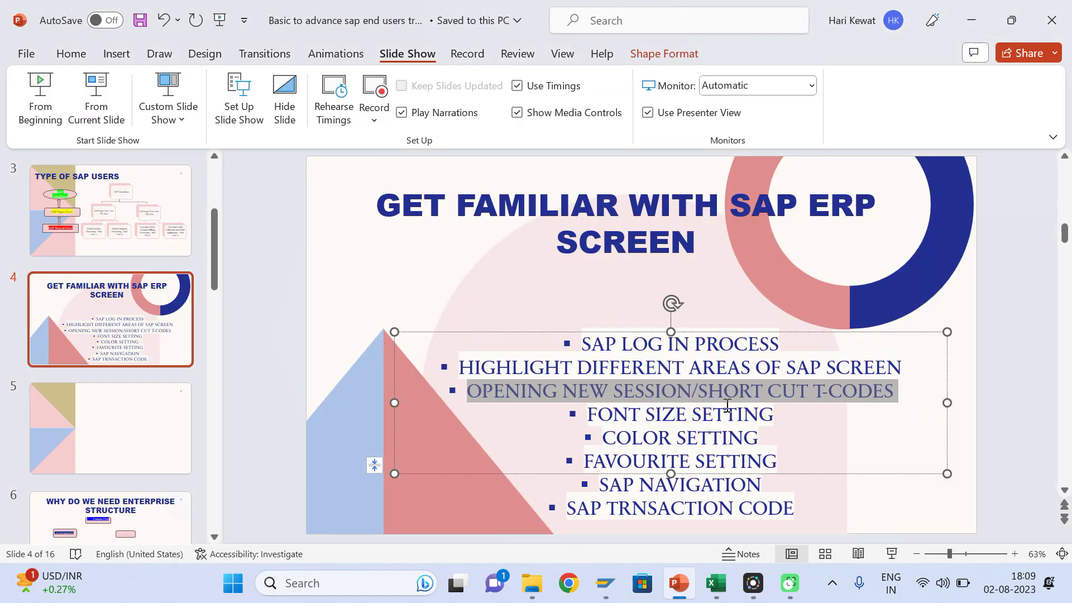
click(772, 407)
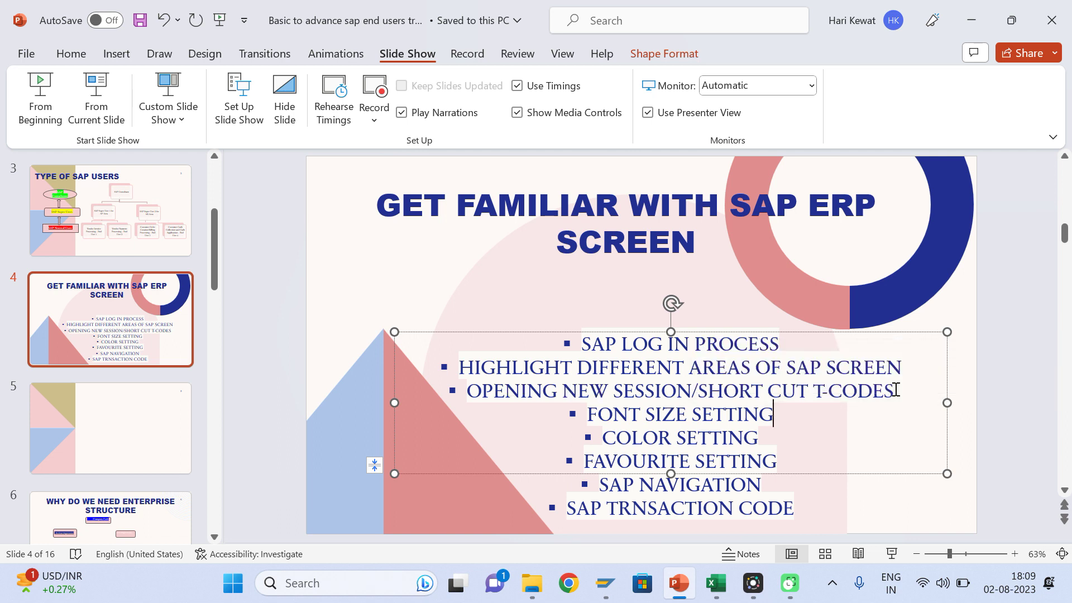
drag(895, 390, 468, 391)
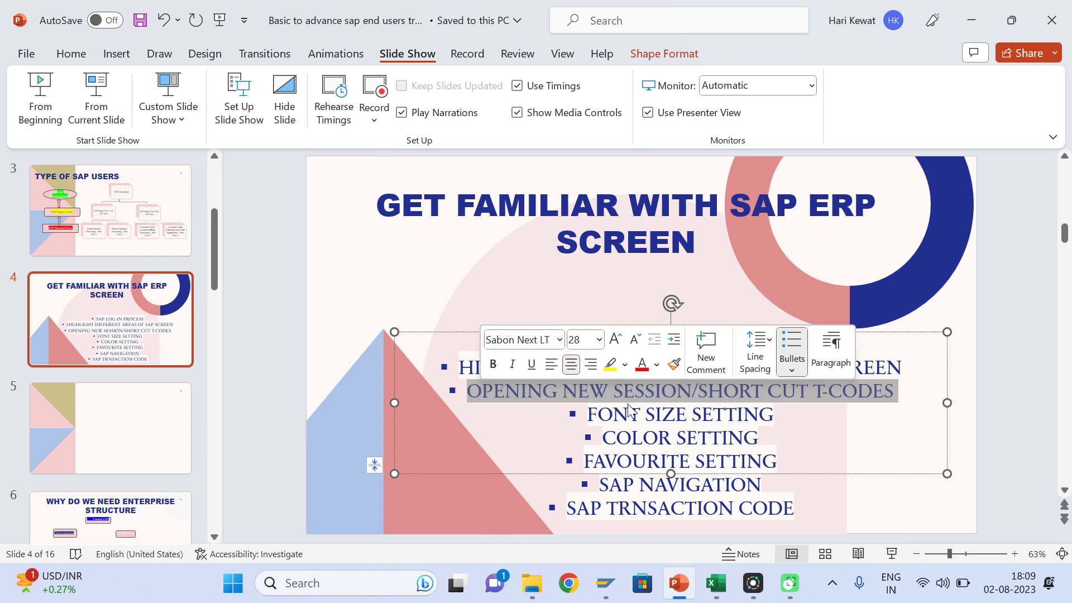
drag(631, 391, 629, 412)
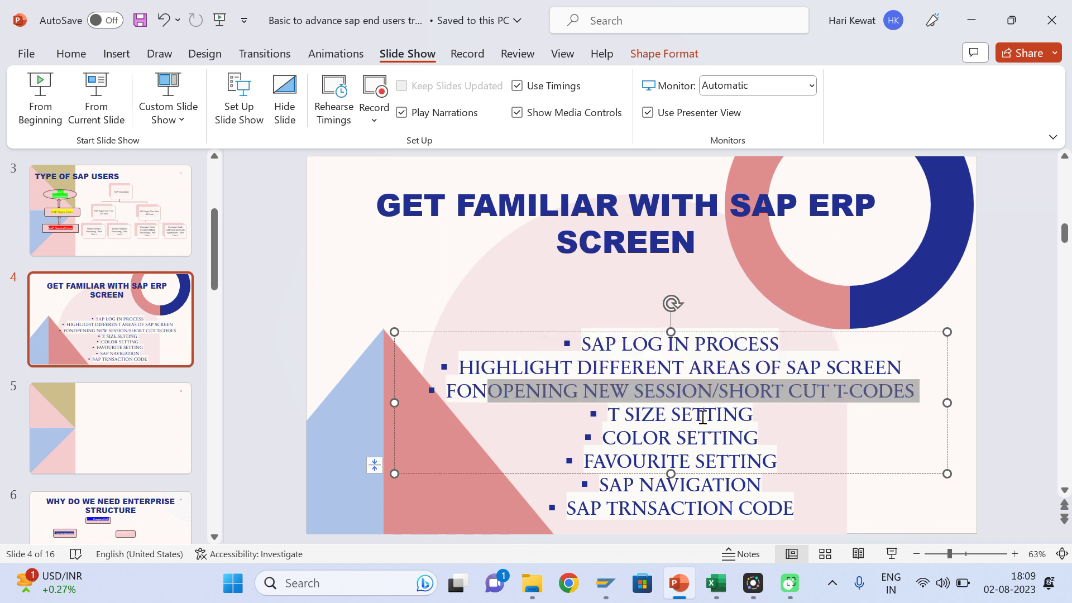
key(ctrl+z)
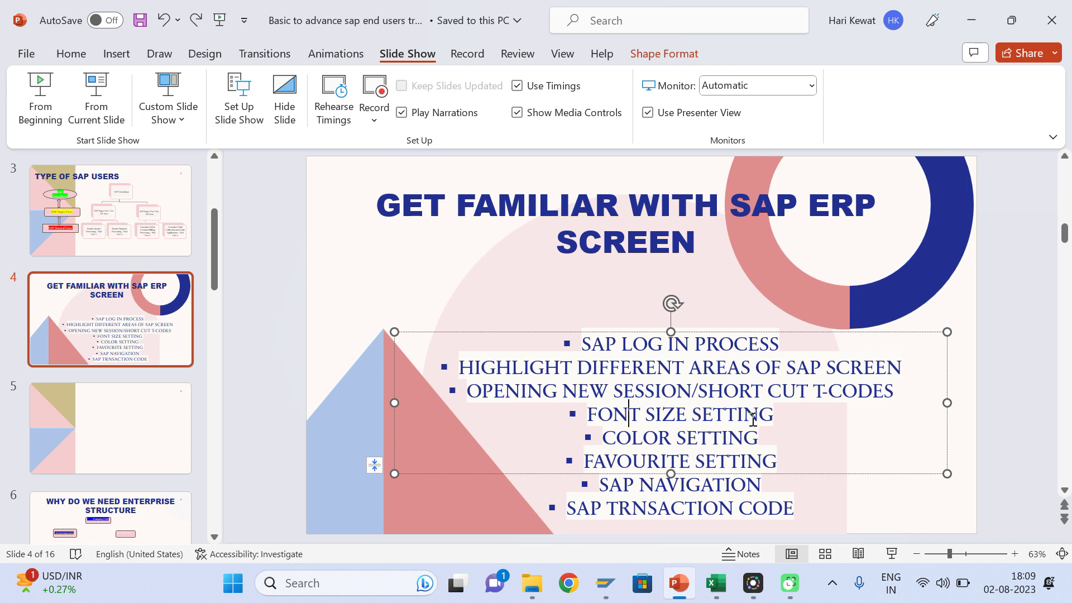
click(663, 516)
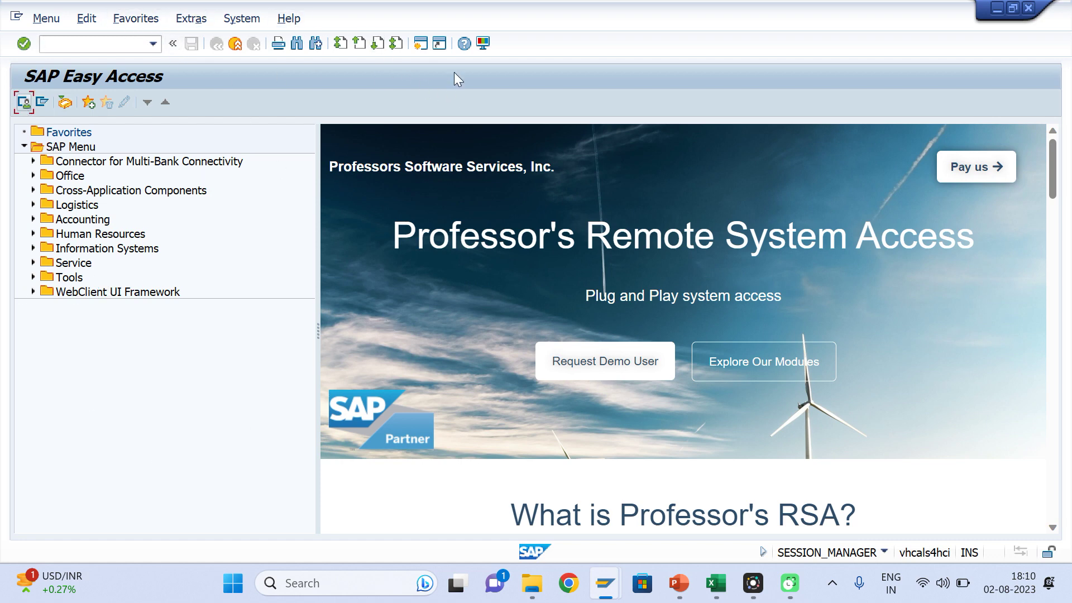
Set the monospaced font to SAPDings, size 20, in the SAP GUI font settings and apply the change.
click(483, 44)
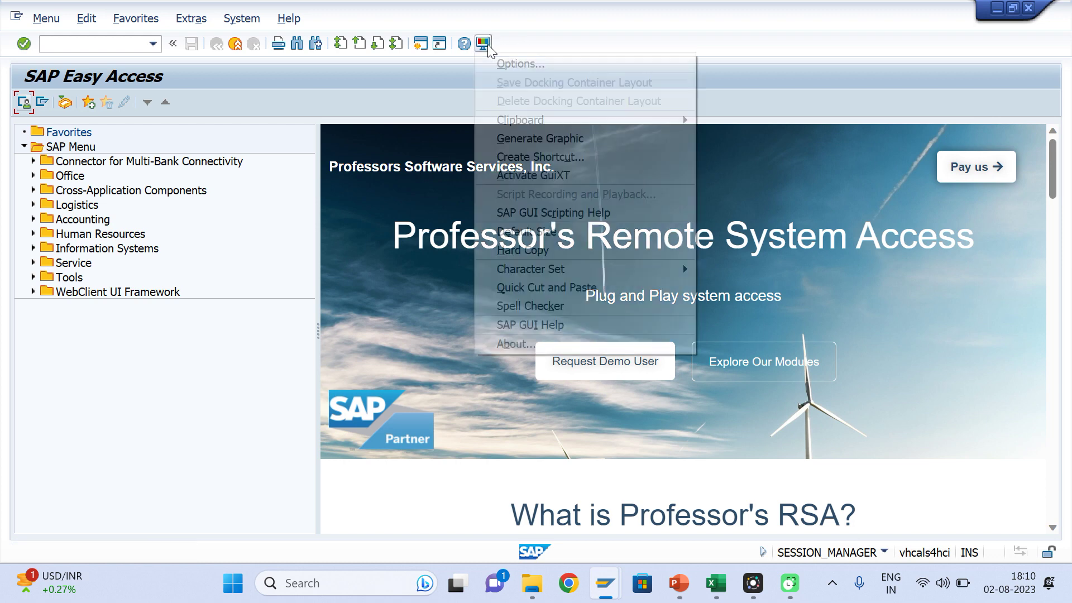
click(516, 65)
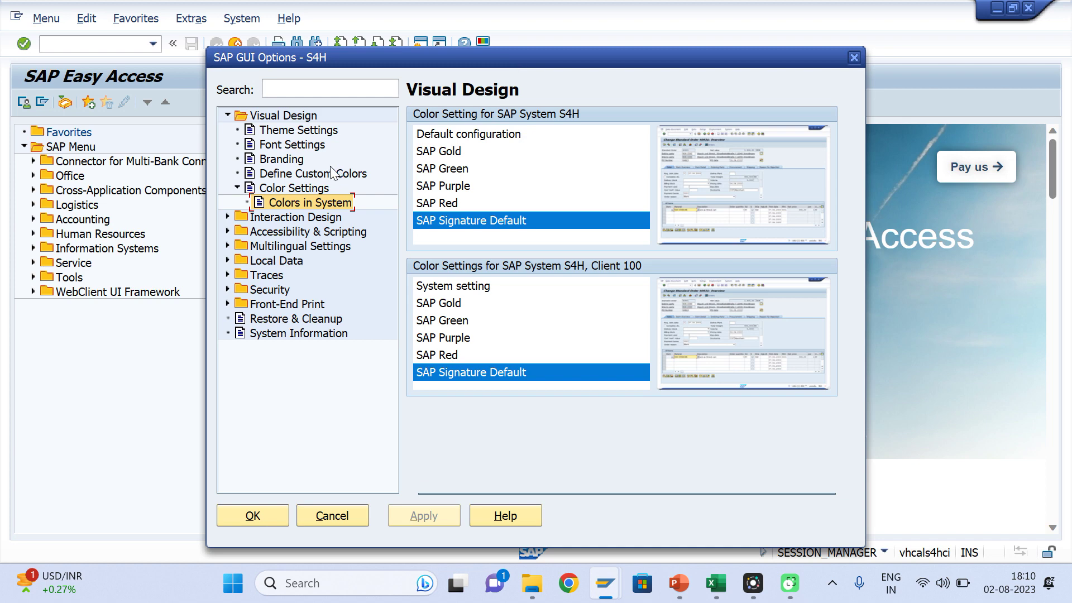
click(290, 148)
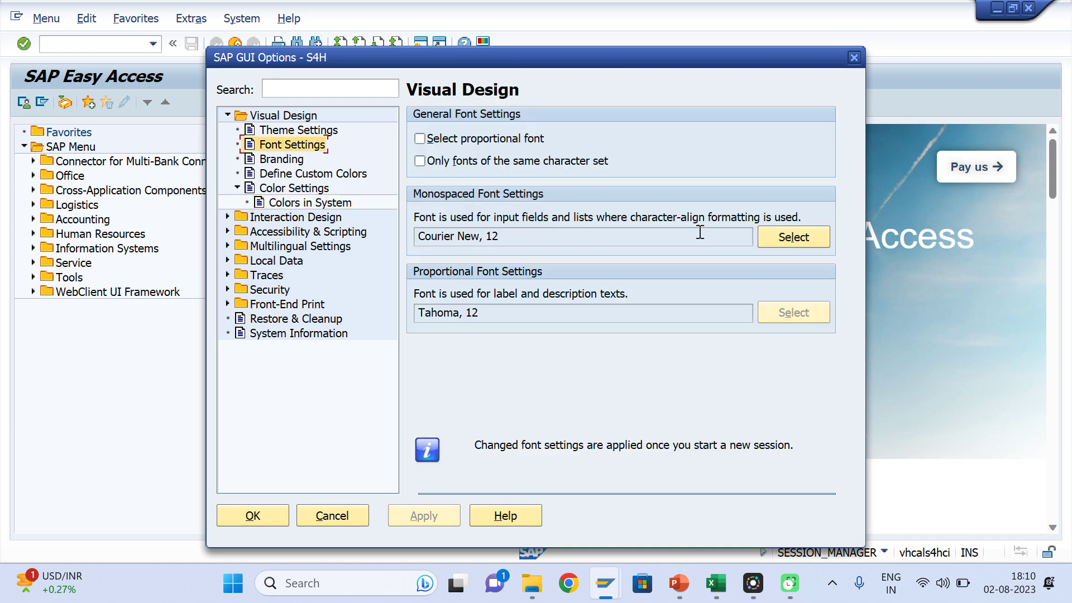
click(788, 236)
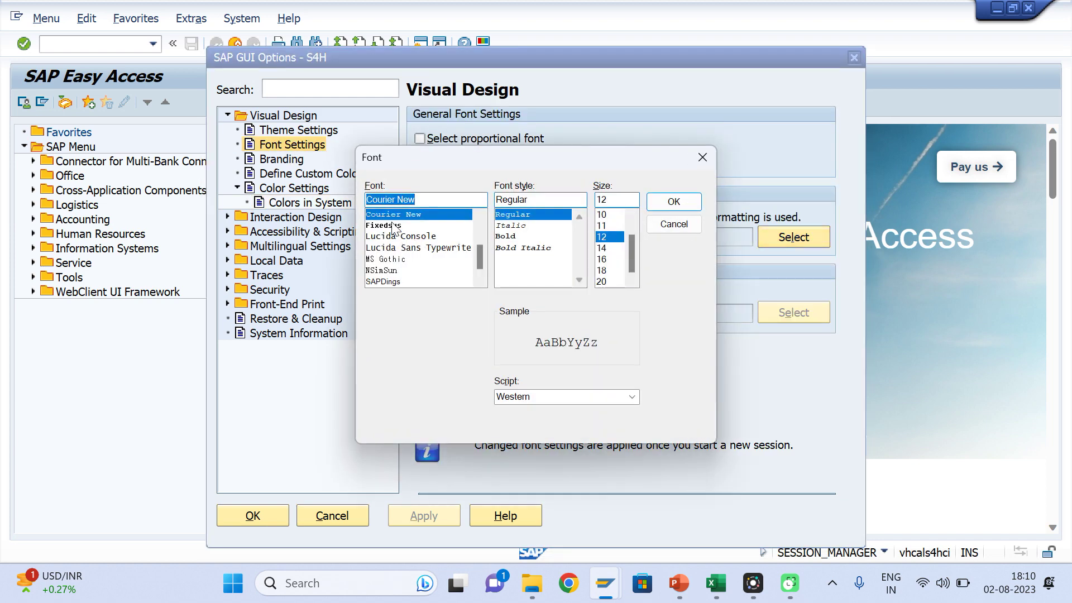
click(392, 282)
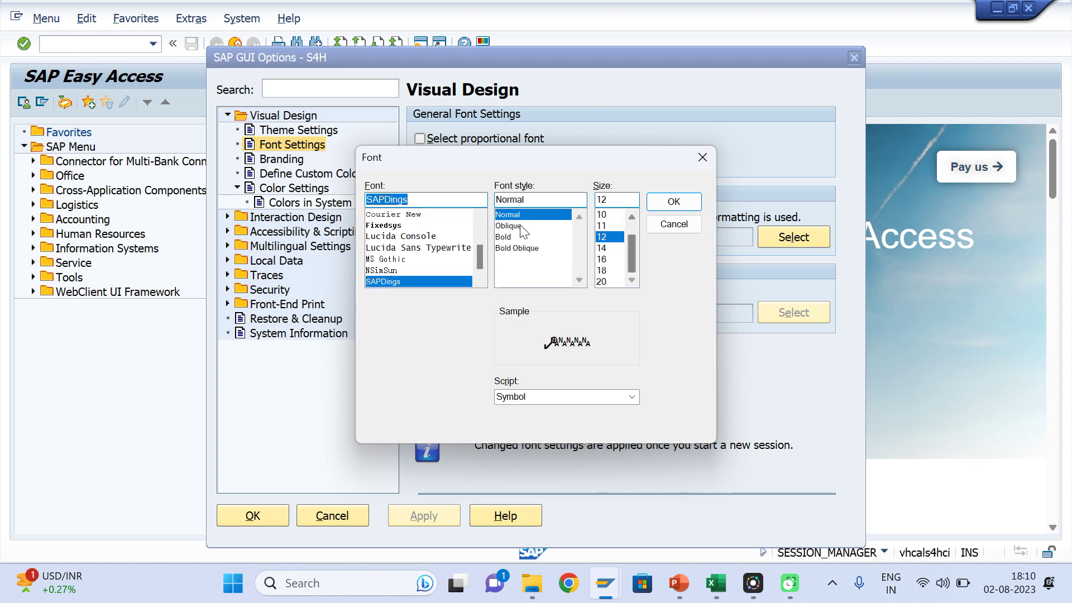
click(603, 282)
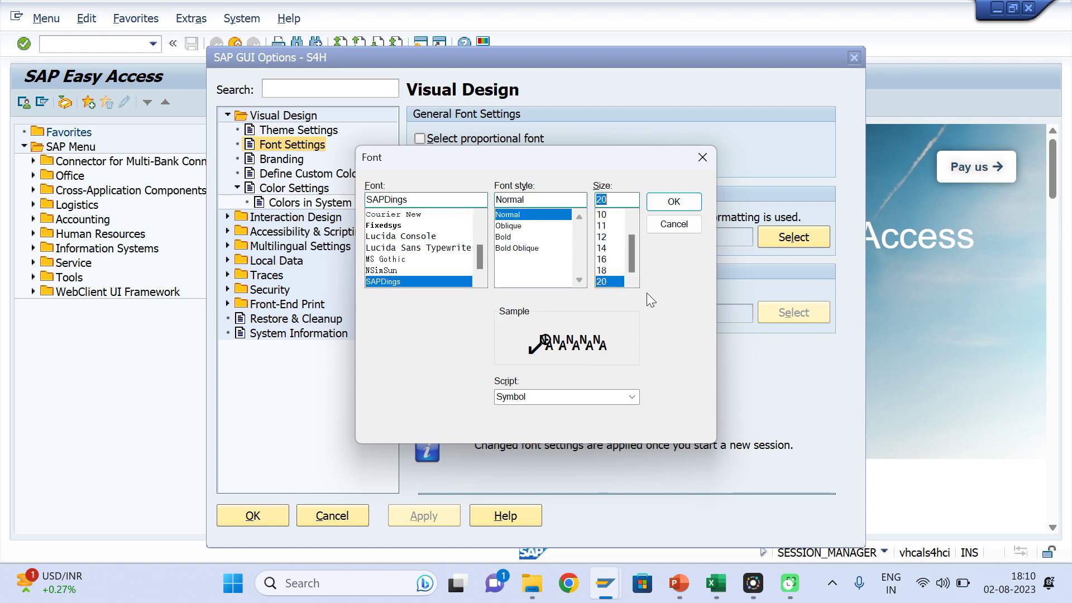
click(675, 202)
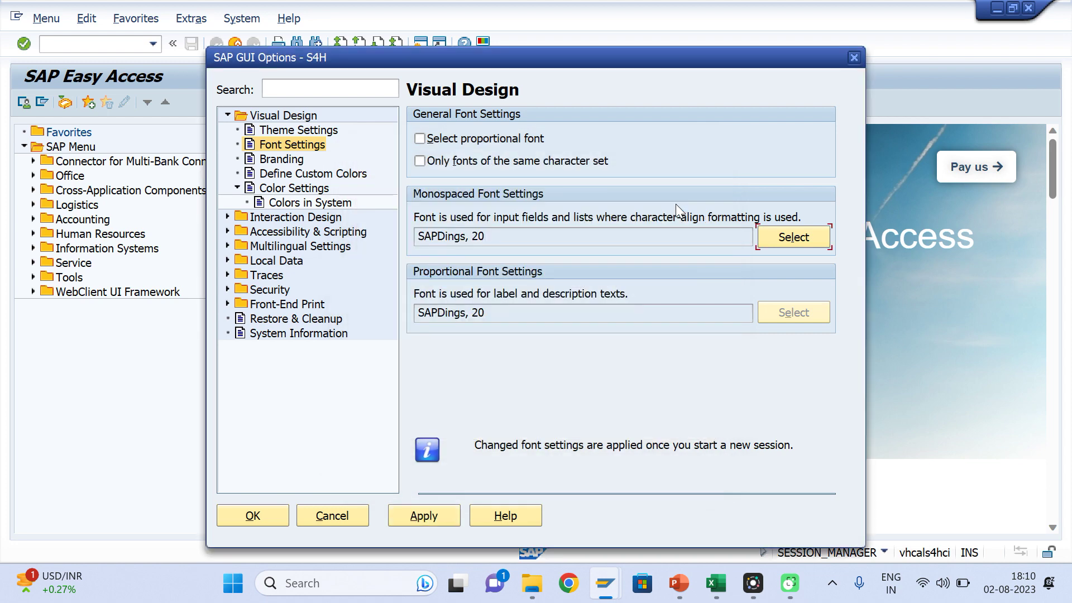
click(406, 511)
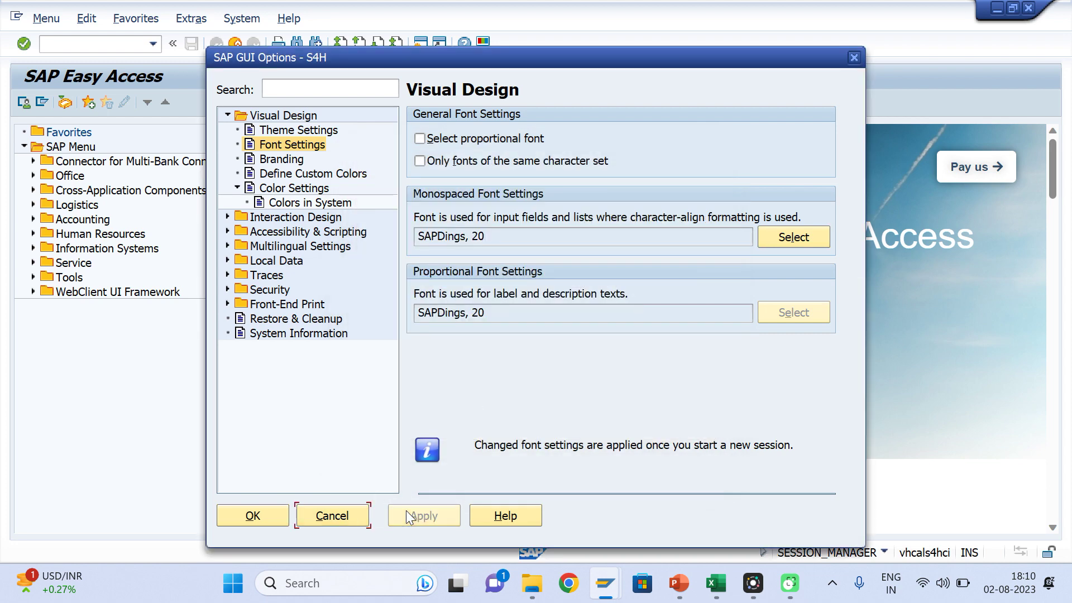
click(256, 519)
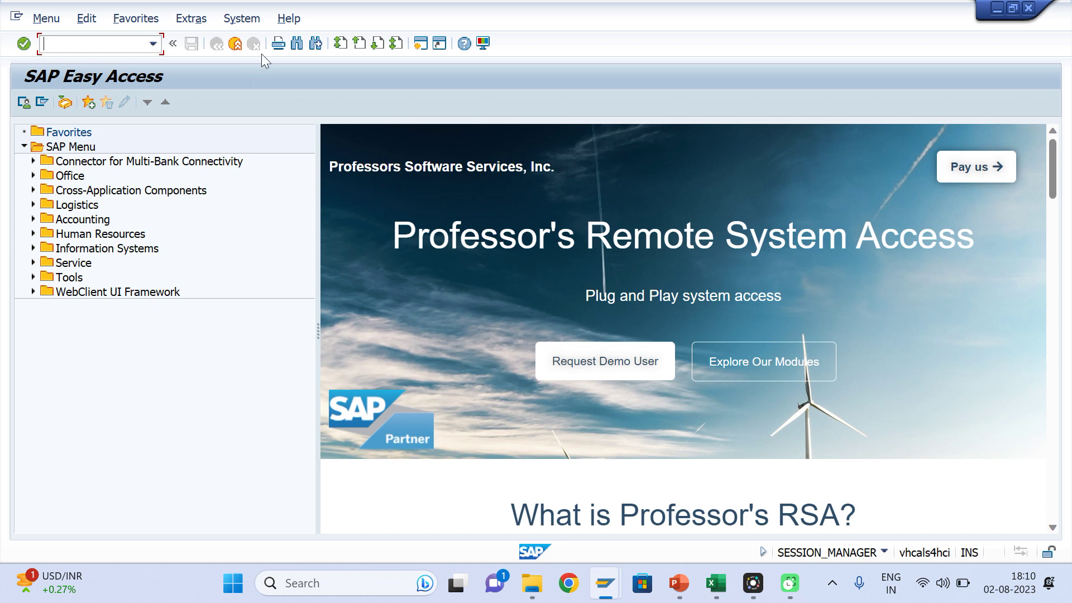
Log off from the SAP system and confirm the log-off.
click(244, 22)
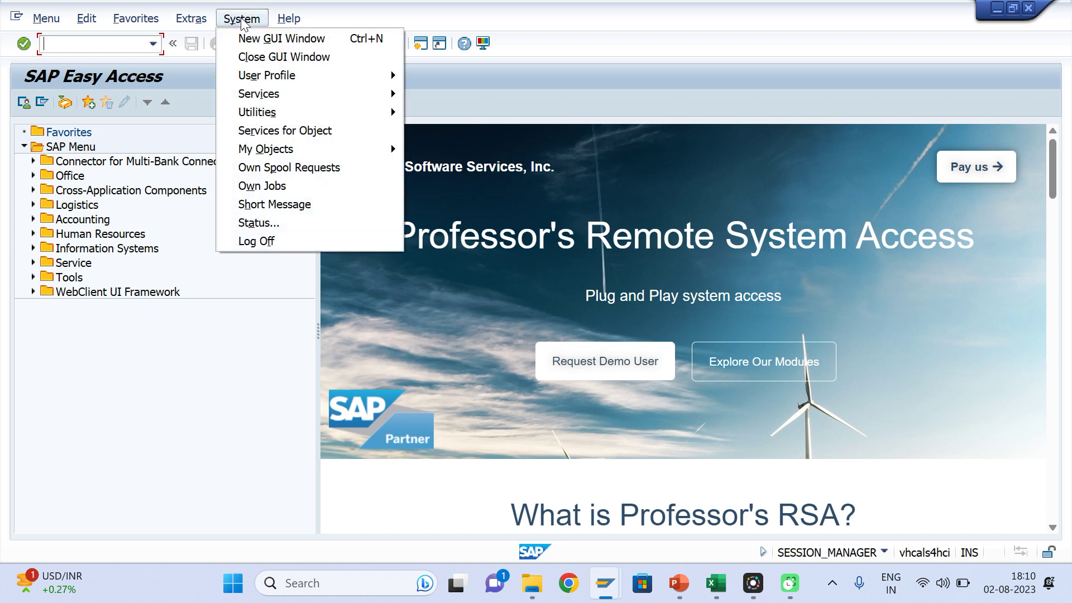
click(257, 244)
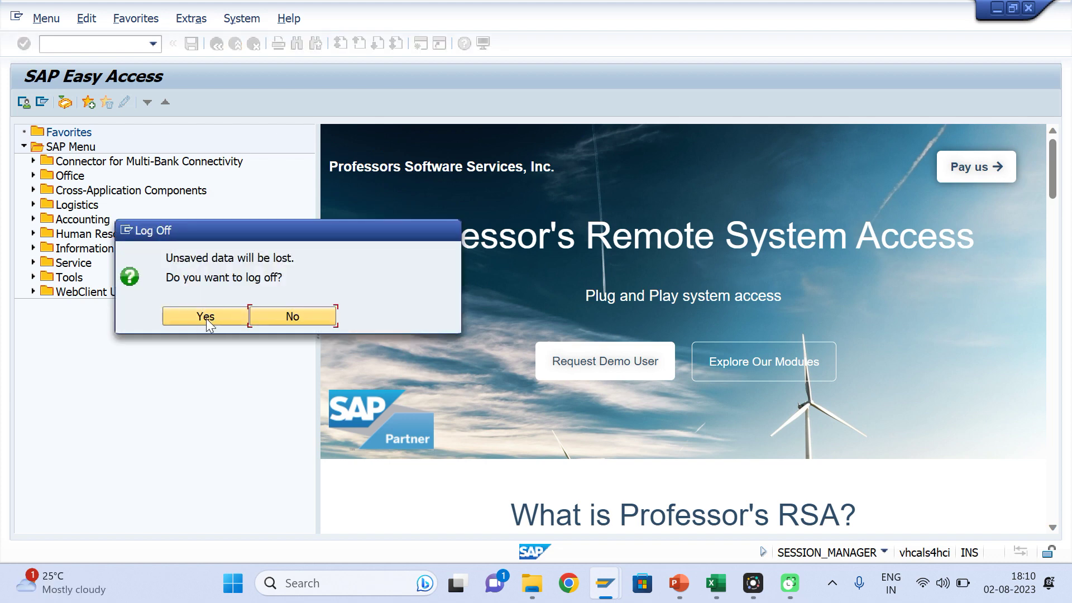
click(206, 316)
Log on to the Development System again from SAP Logon, choosing the first suggested user and keeping the prefilled password.
mouse_move(605, 583)
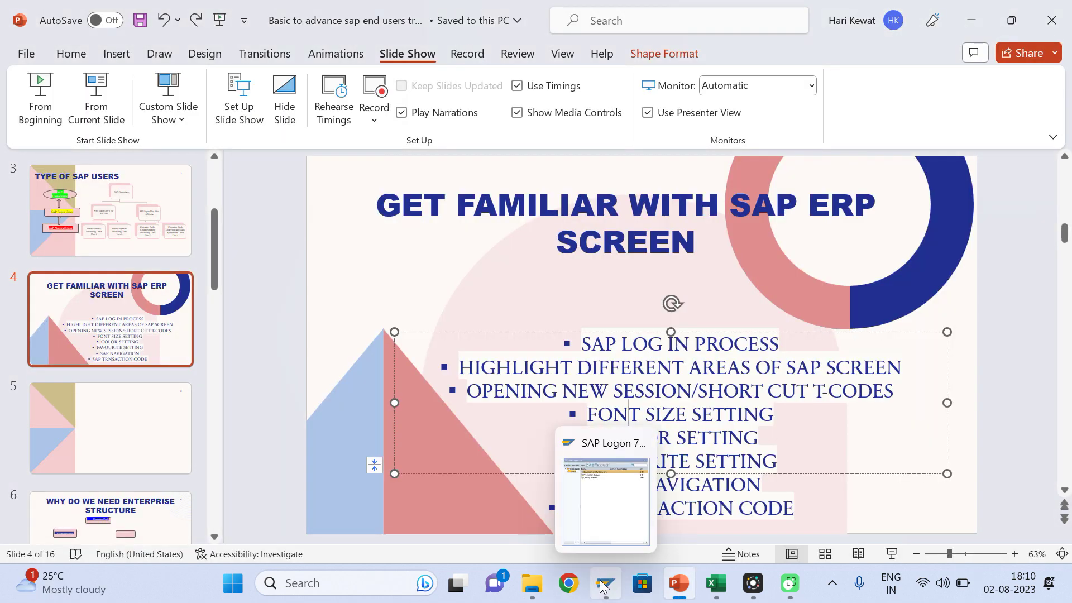
click(600, 497)
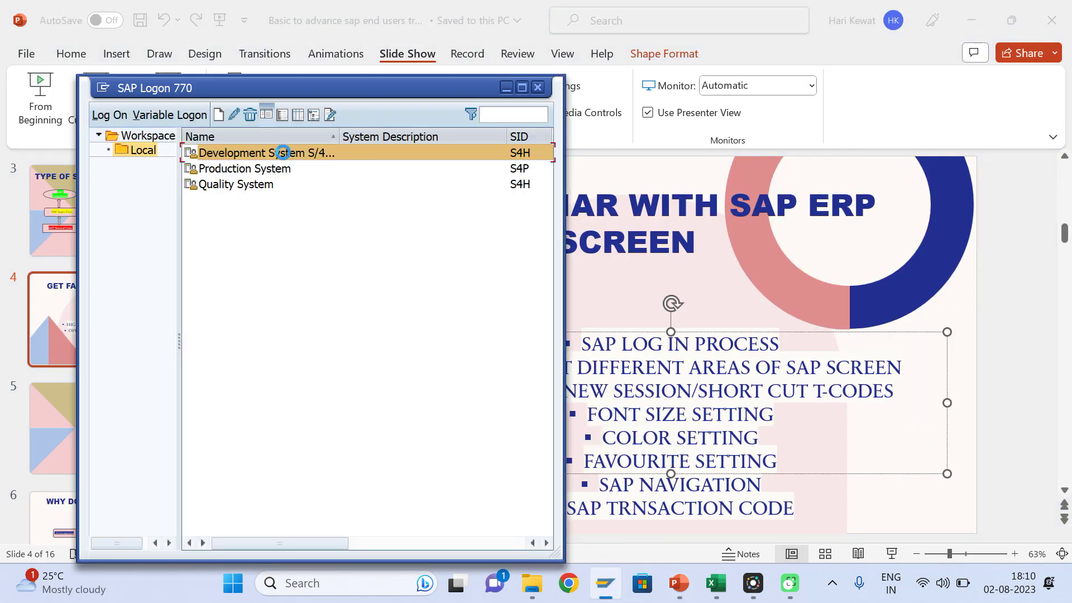
double_click(284, 154)
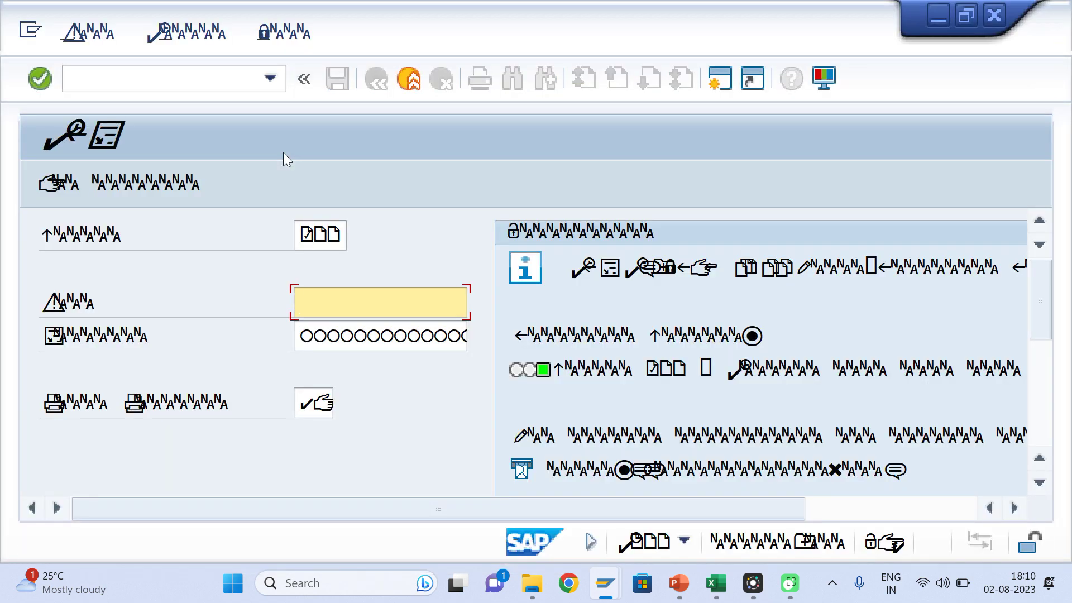
key(Down)
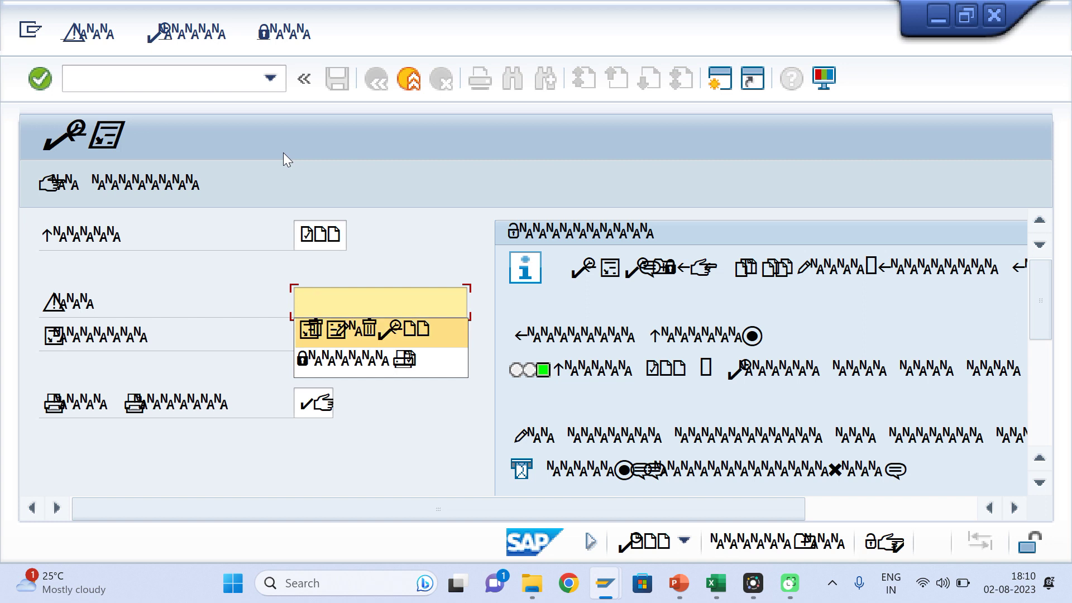
key(Tab)
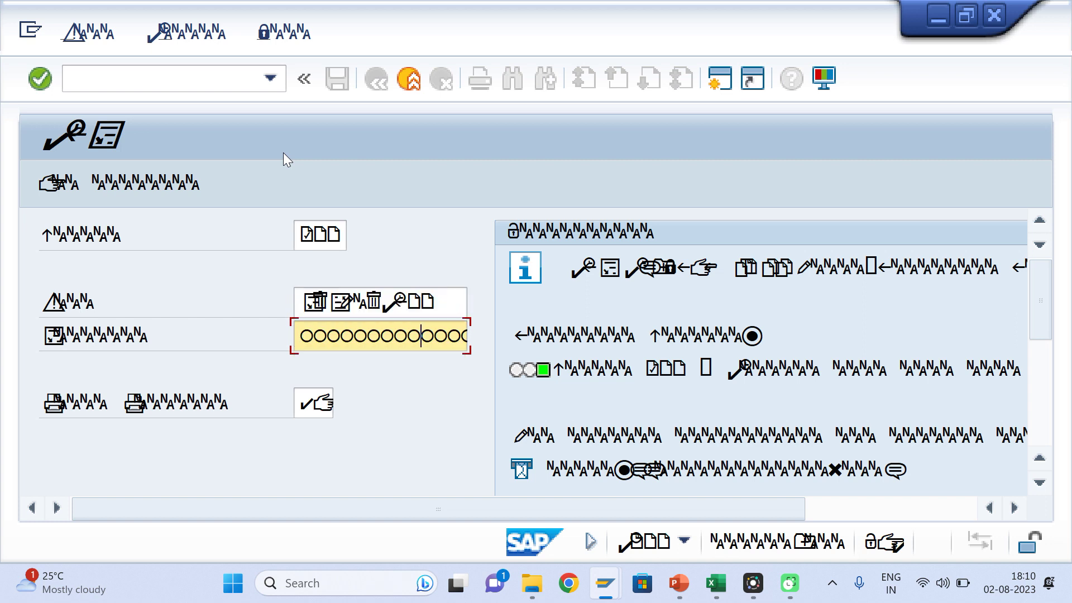
key(Return)
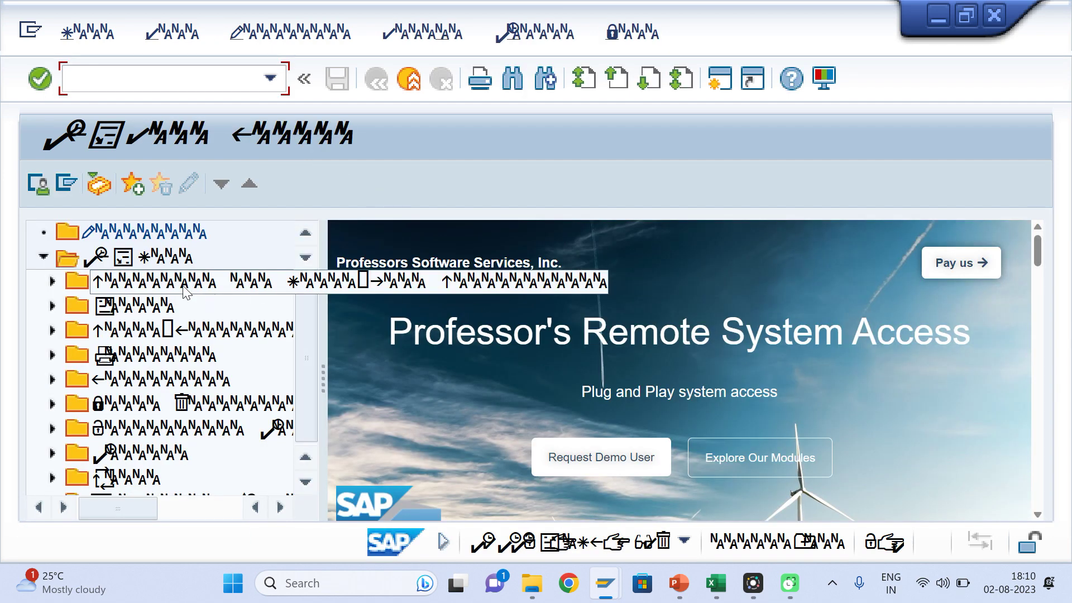
Set the monospaced font to Courier New, size 12, in the SAP GUI font settings, apply it and close the options.
click(822, 80)
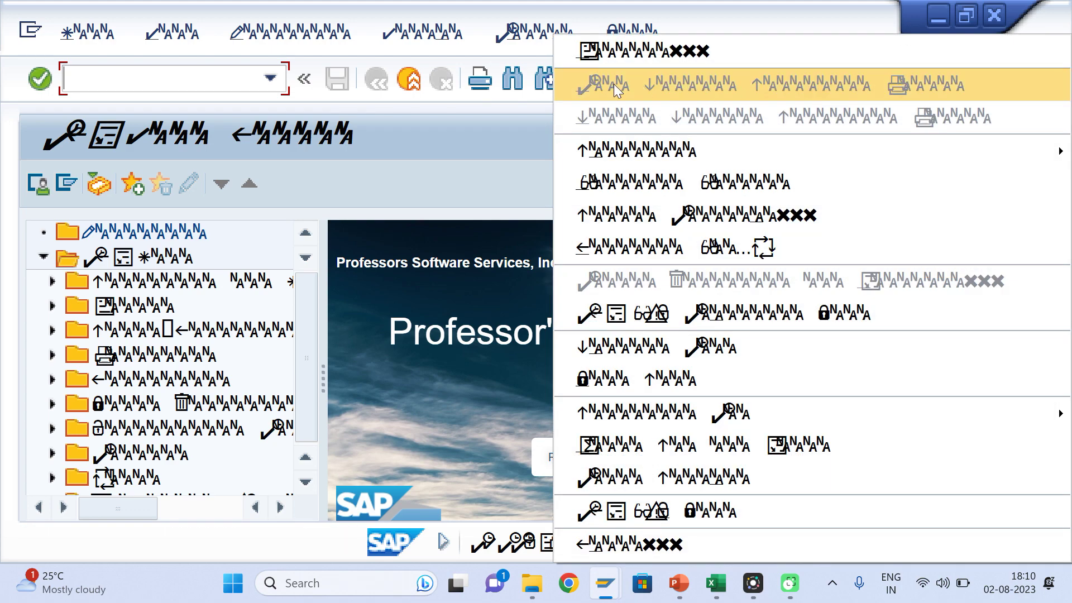
click(640, 51)
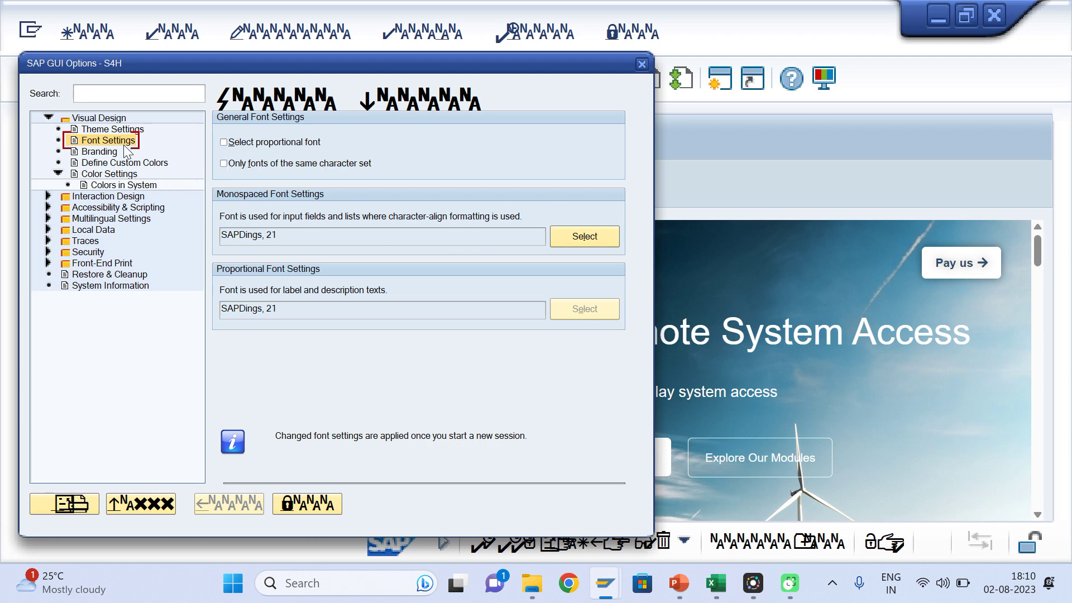
click(385, 240)
click(603, 236)
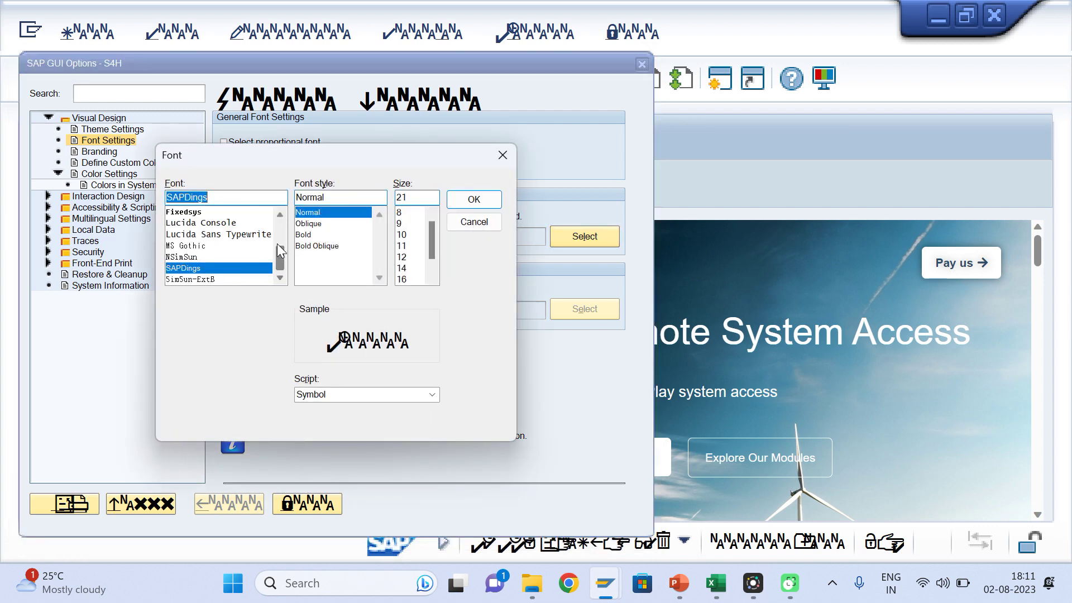
drag(279, 260, 281, 233)
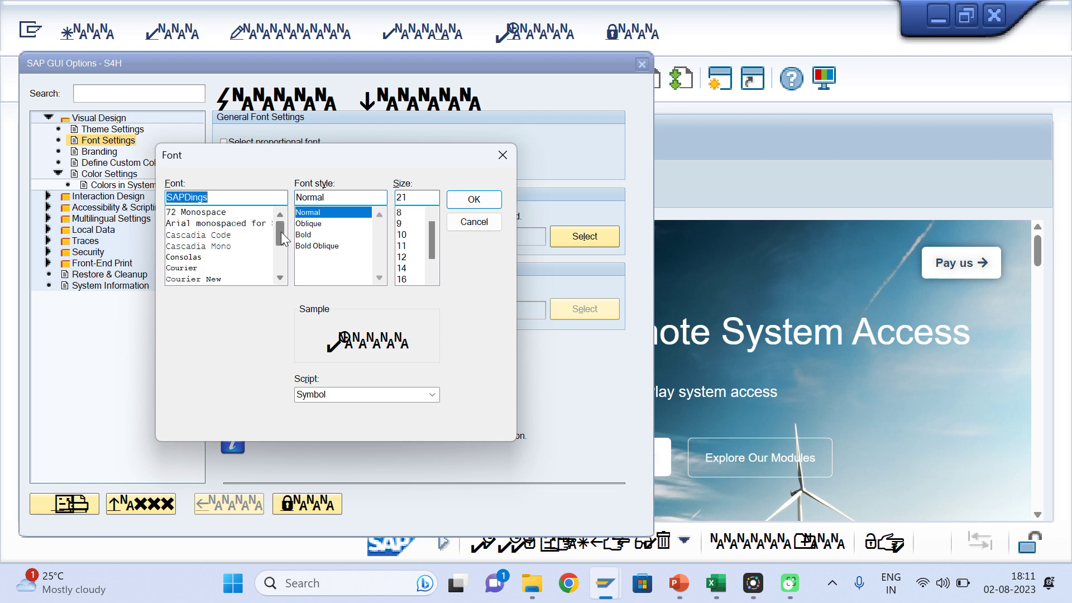
click(215, 280)
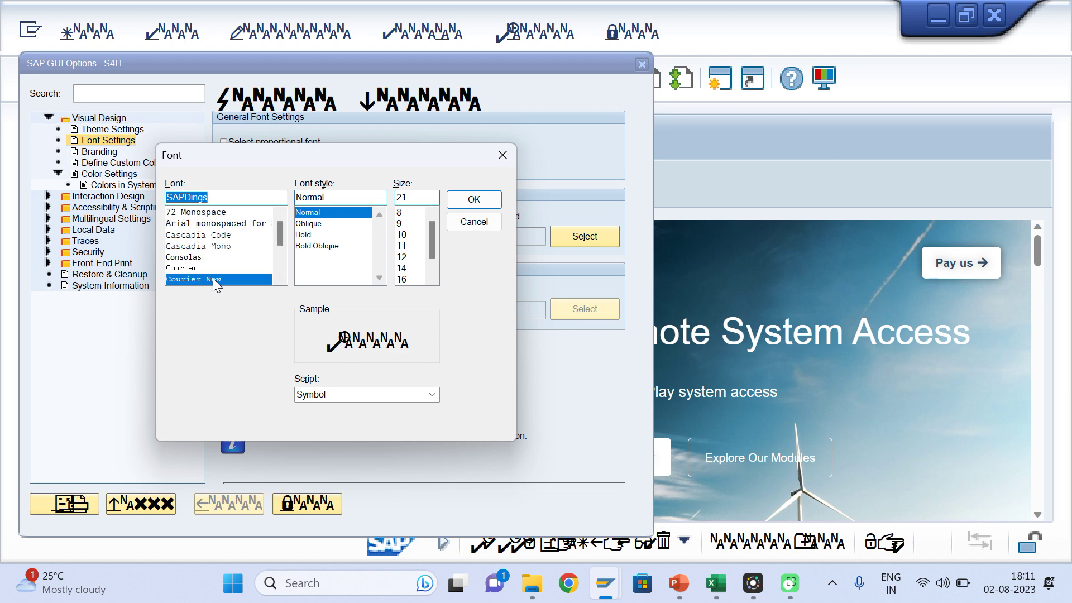
click(409, 257)
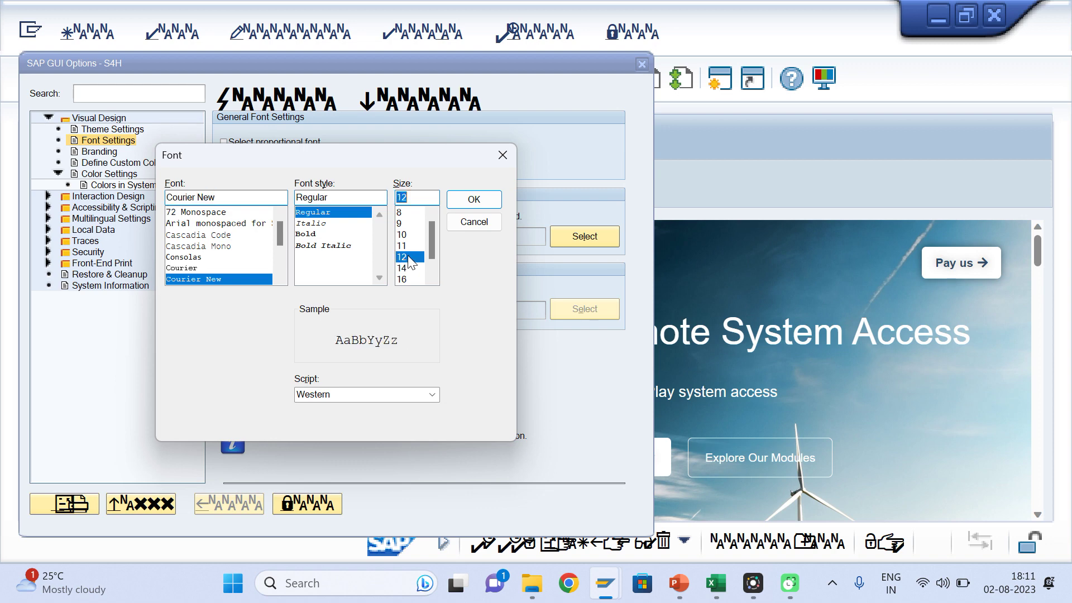
click(470, 201)
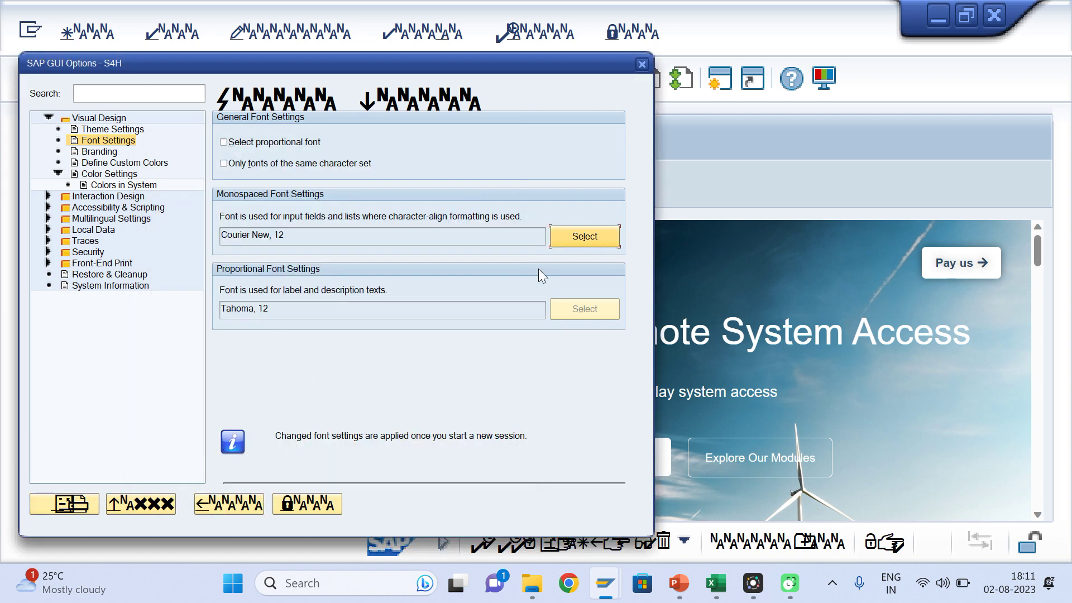
click(162, 509)
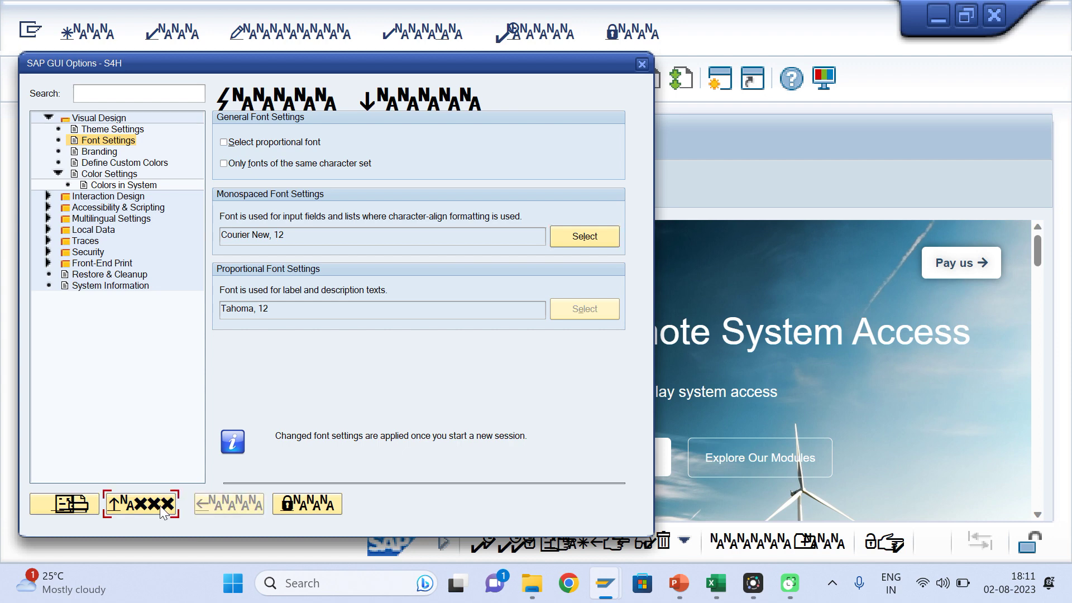
click(84, 509)
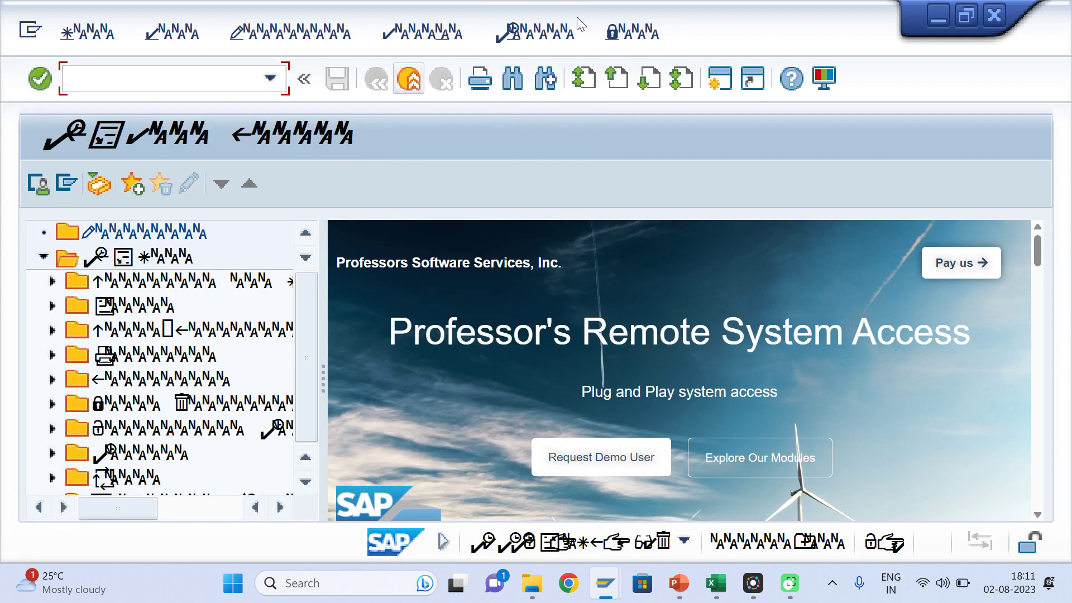
Log off from the SAP system and confirm the log-off so the new font can take effect.
click(536, 33)
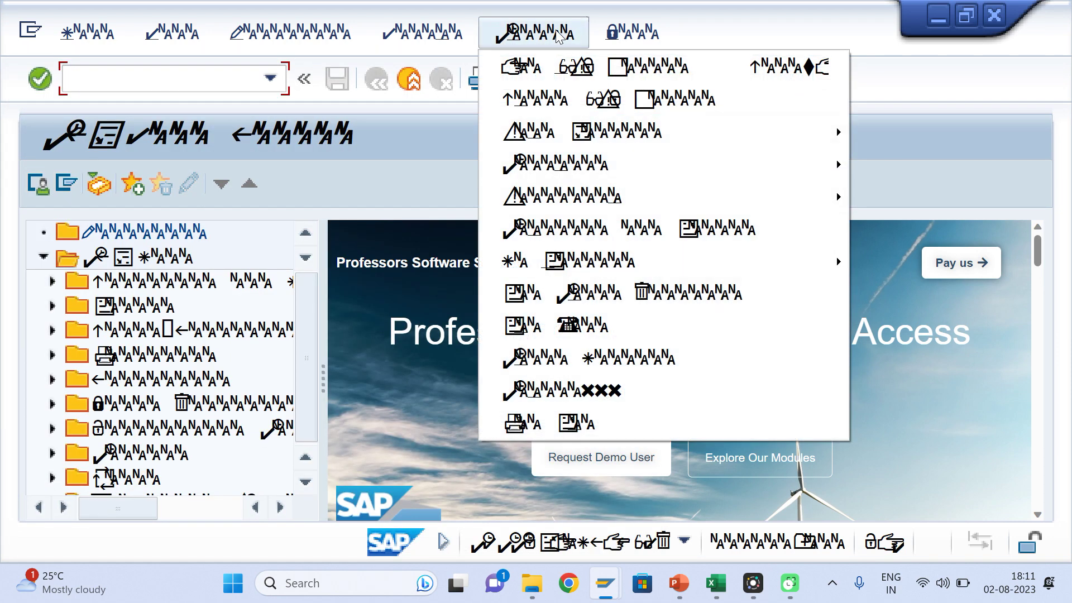
click(541, 421)
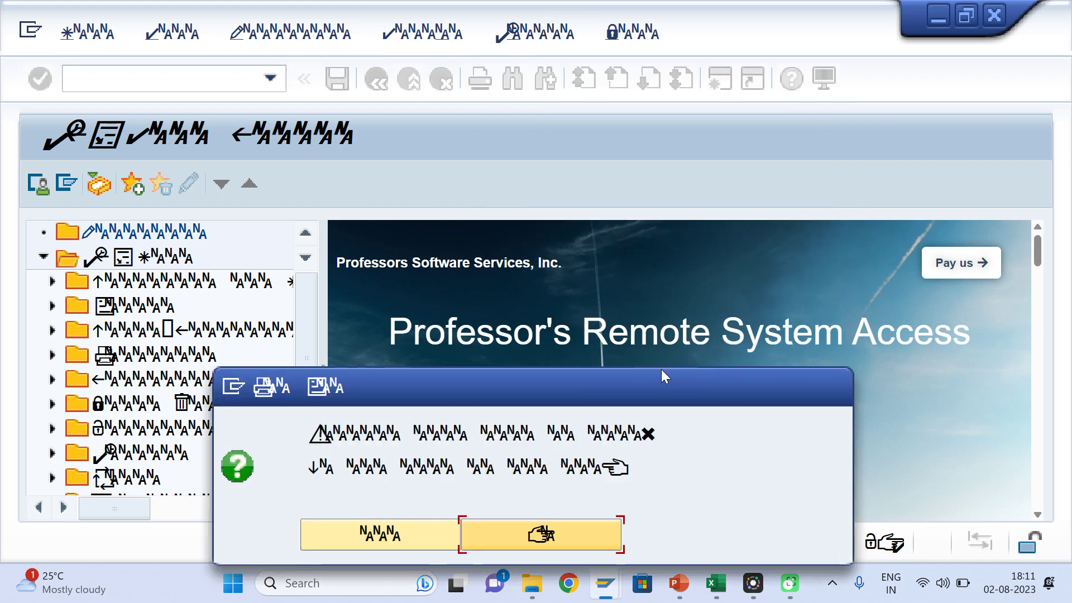
click(386, 534)
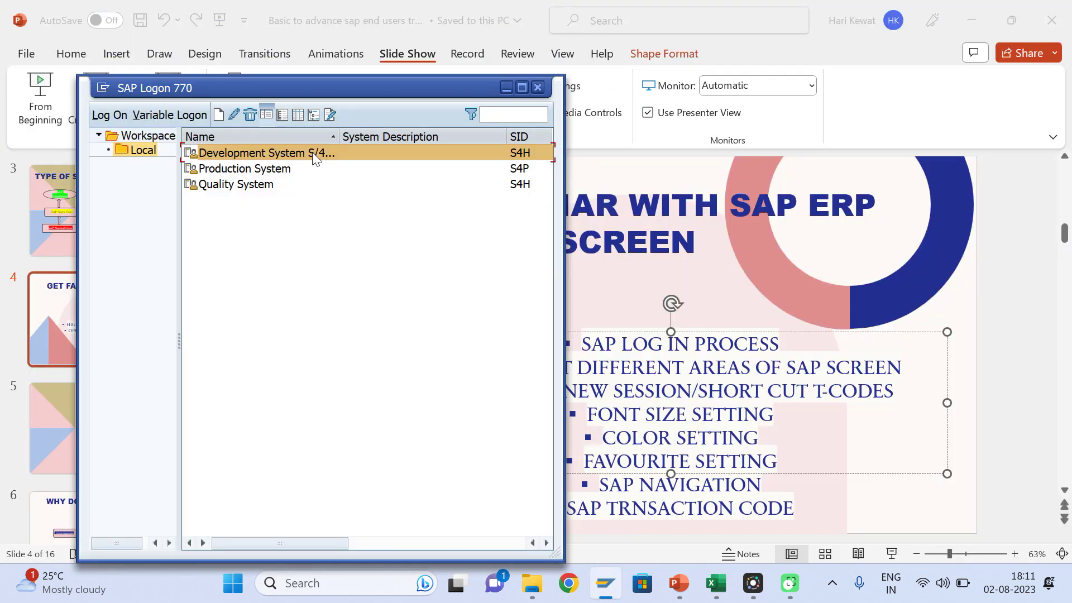
Log on to the Development System from SAP Logon with the first suggested user and enter the account password.
double_click(312, 152)
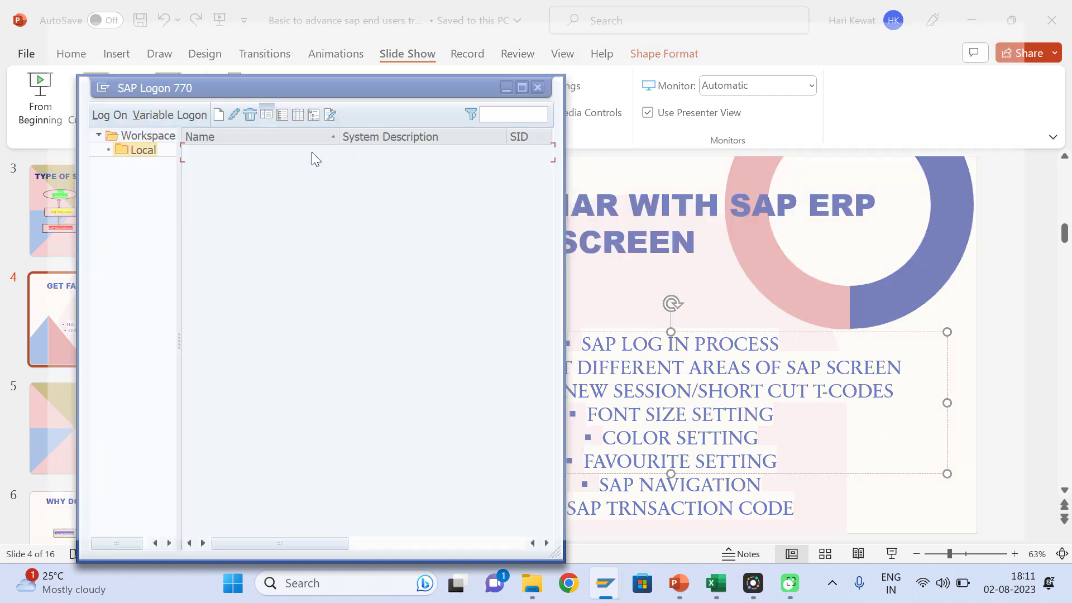
key(space)
key(Down)
key(Tab)
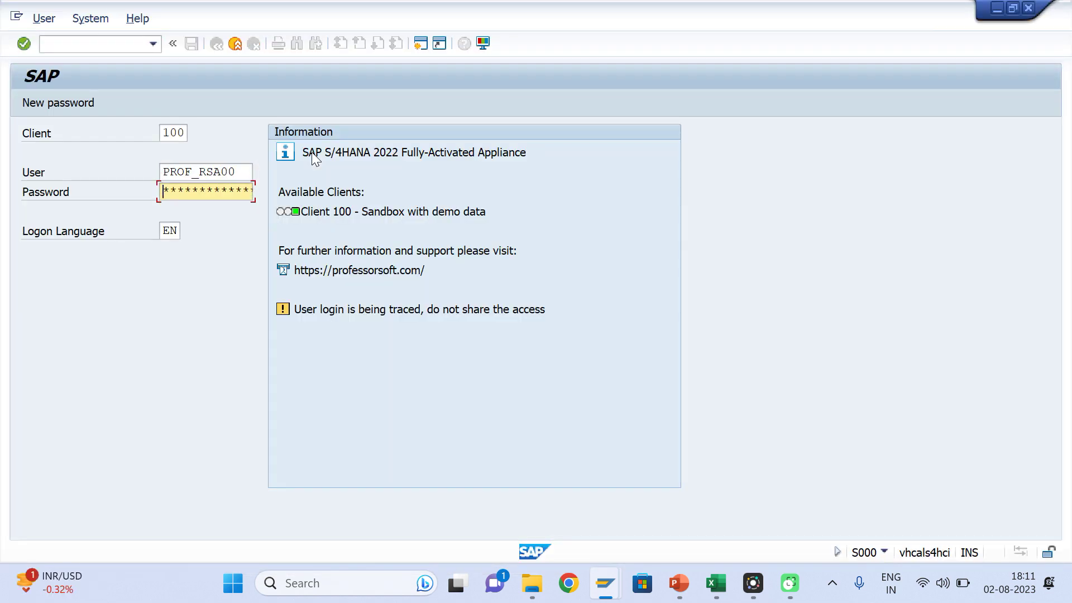
text(********)
key(Return)
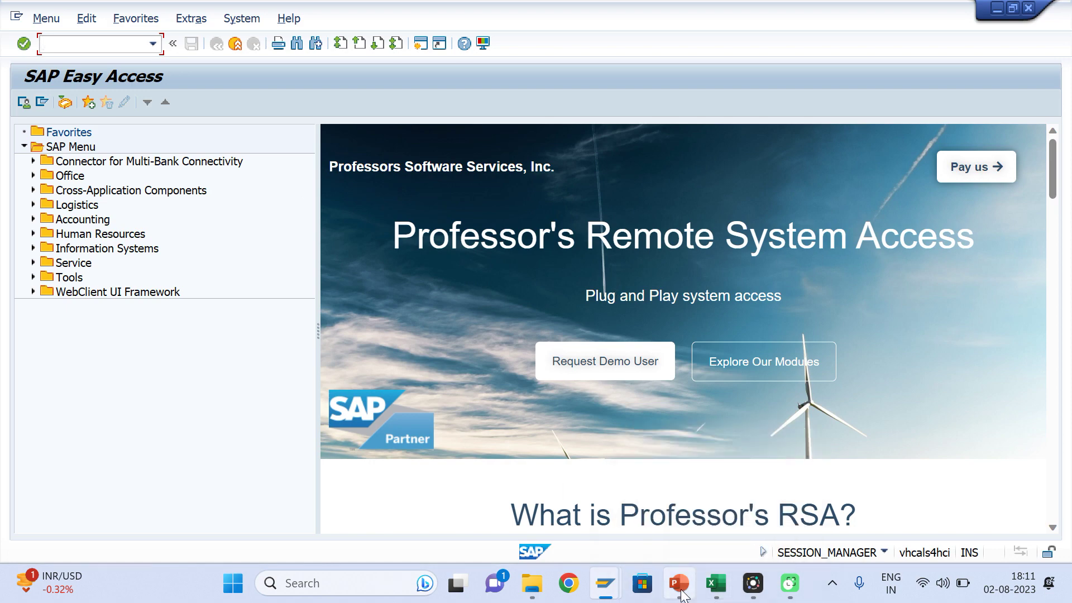
Review the font size and color setting topics on the PowerPoint slide and return to SAP Easy Access.
click(781, 507)
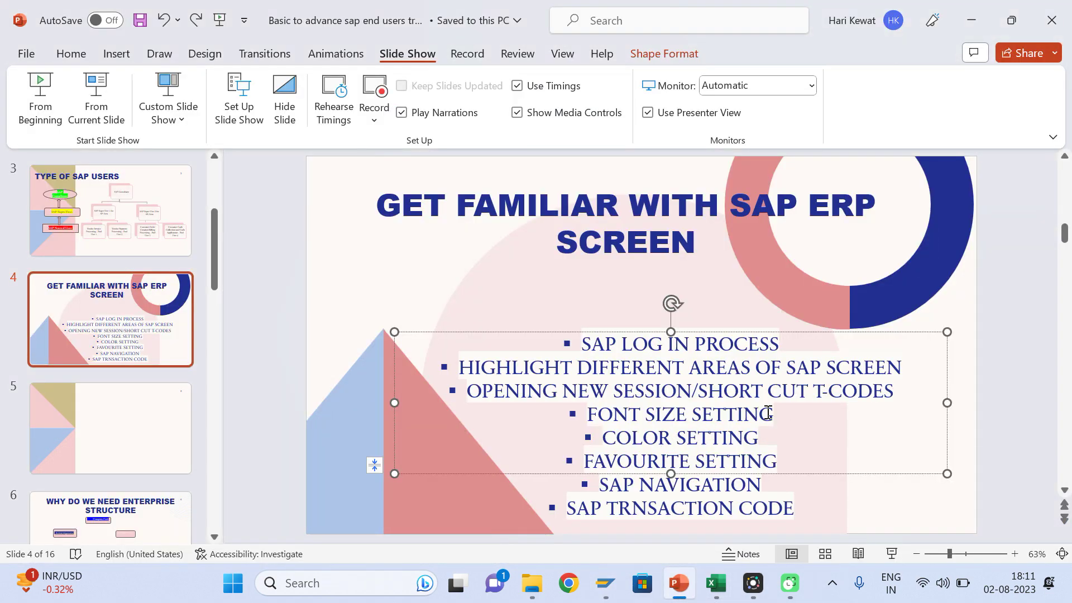
key(alt+Tab)
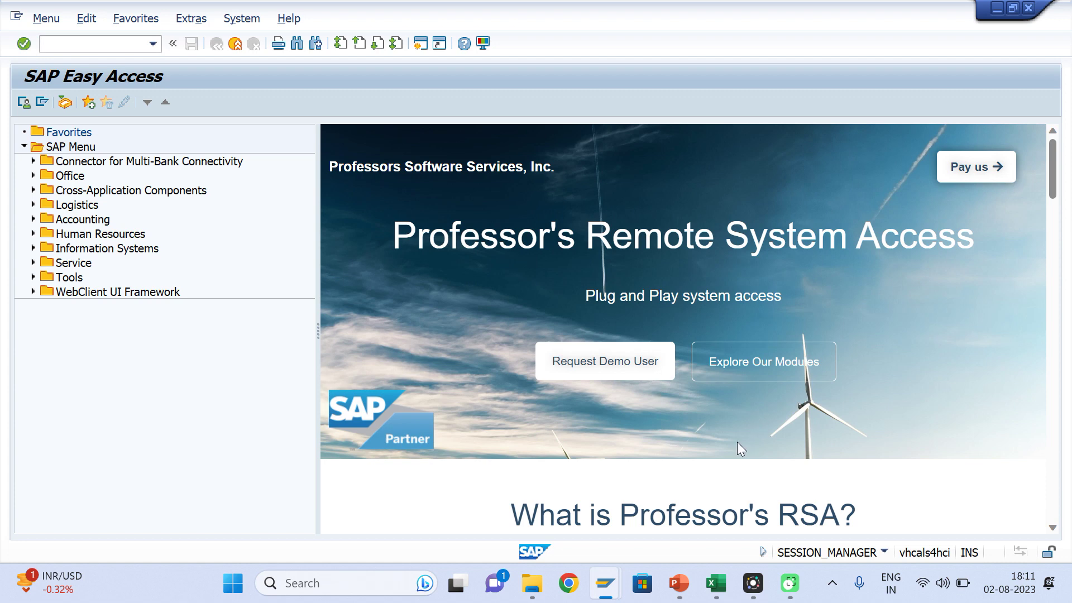
key(alt+Tab)
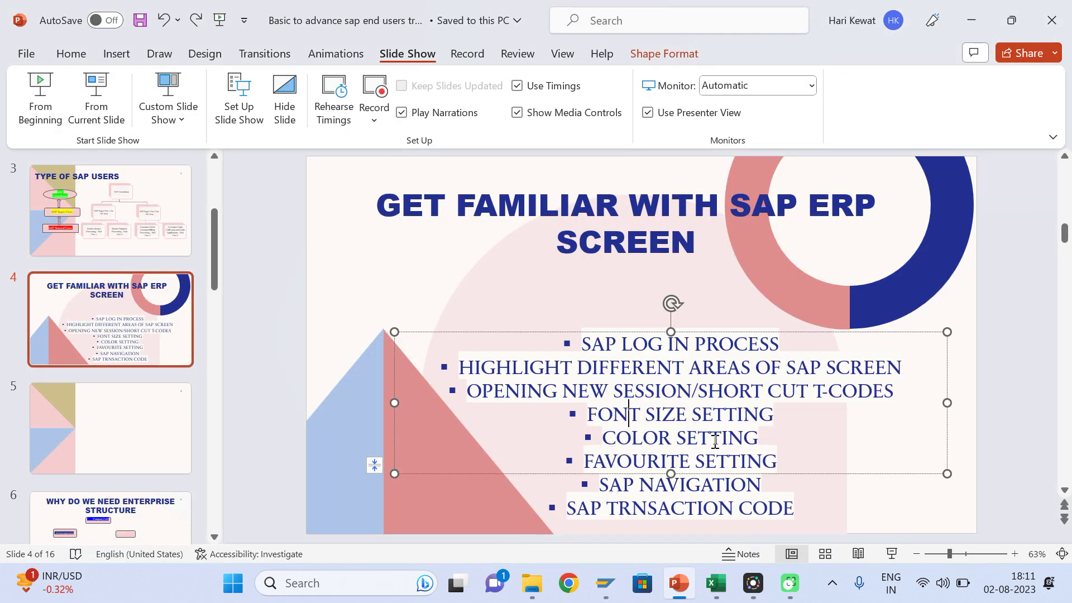
key(alt+Tab)
click(202, 380)
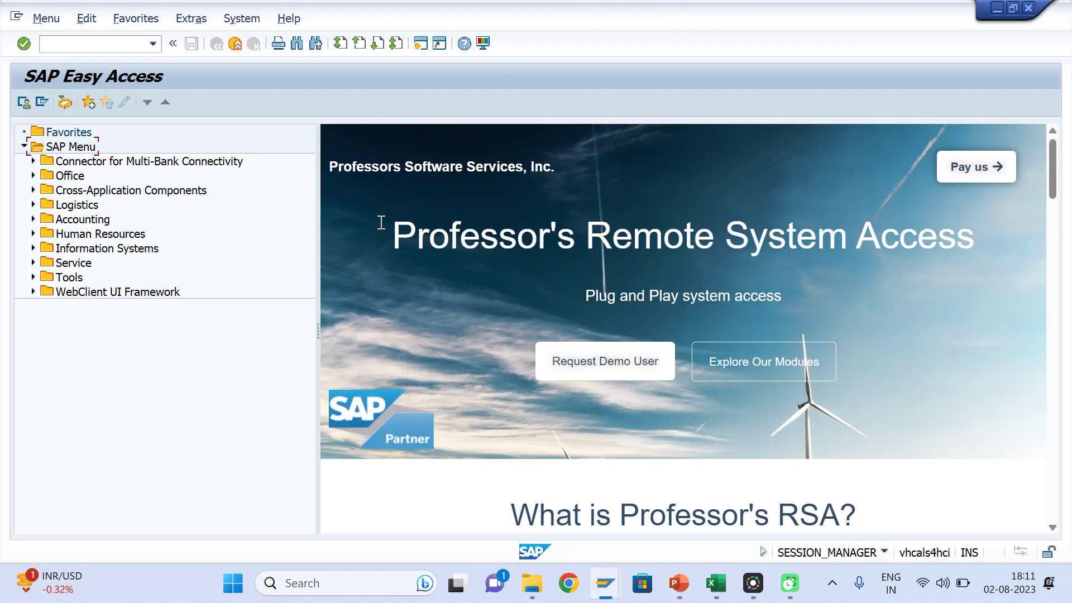
Set the SAP GUI colors to SAP Red for both system S4H and client 100, apply the change and close the options.
click(599, 114)
click(483, 47)
click(537, 65)
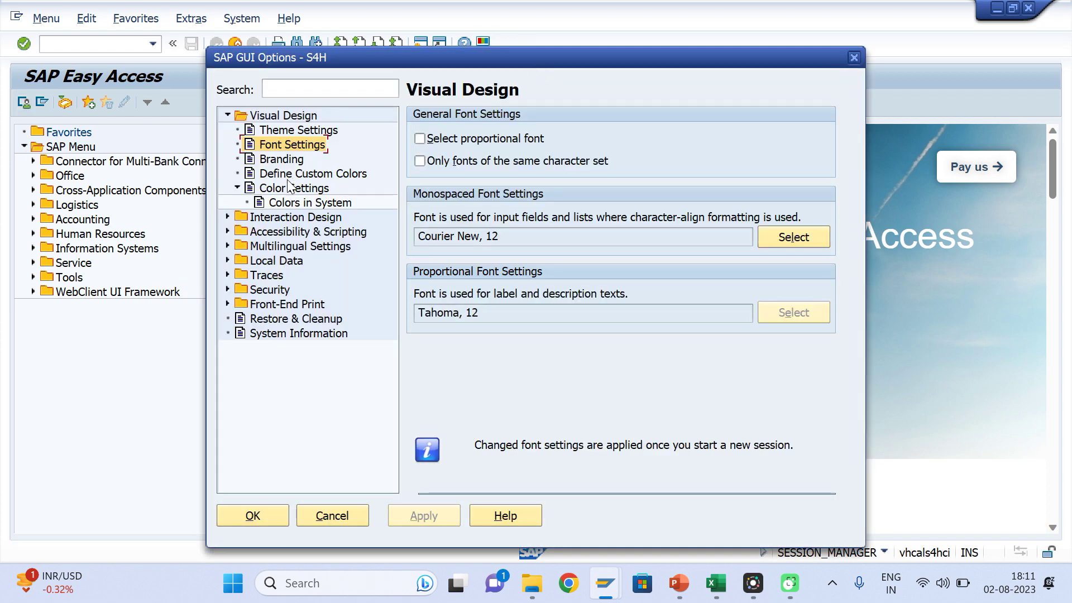
click(292, 202)
click(447, 205)
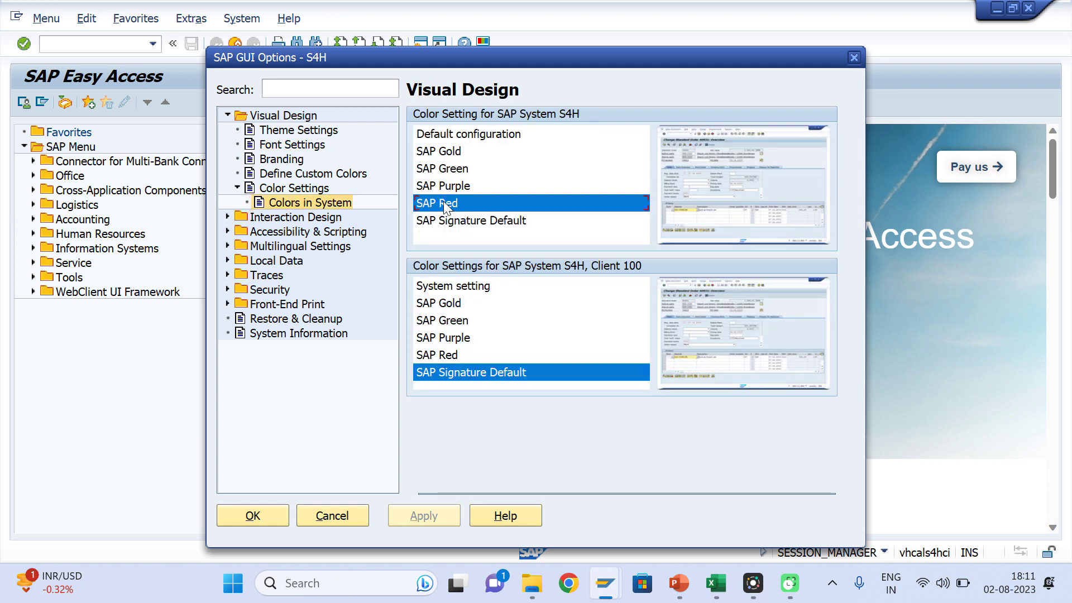
click(450, 357)
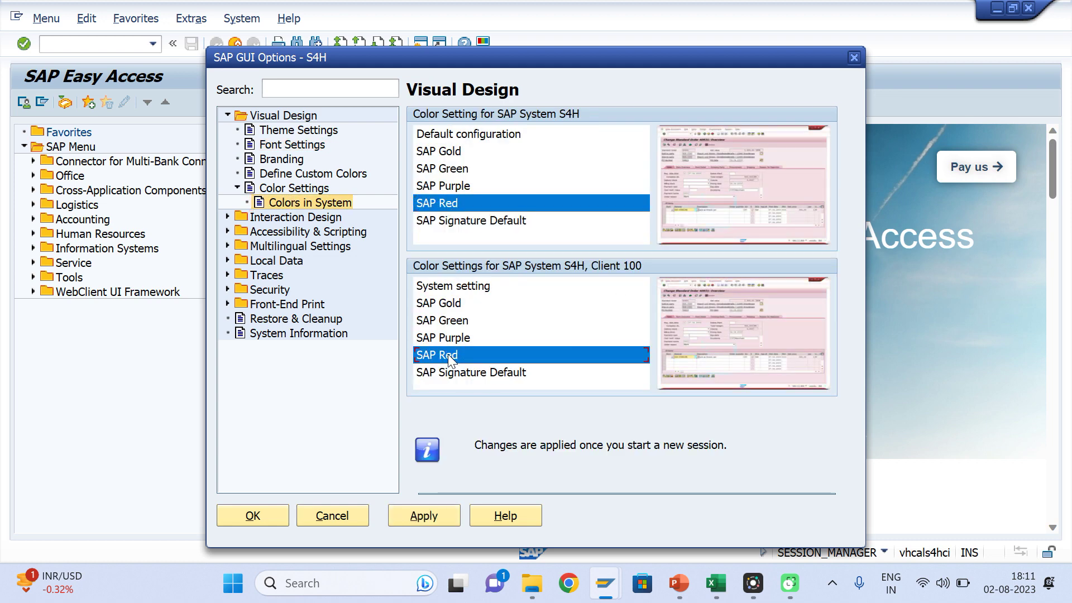
click(427, 518)
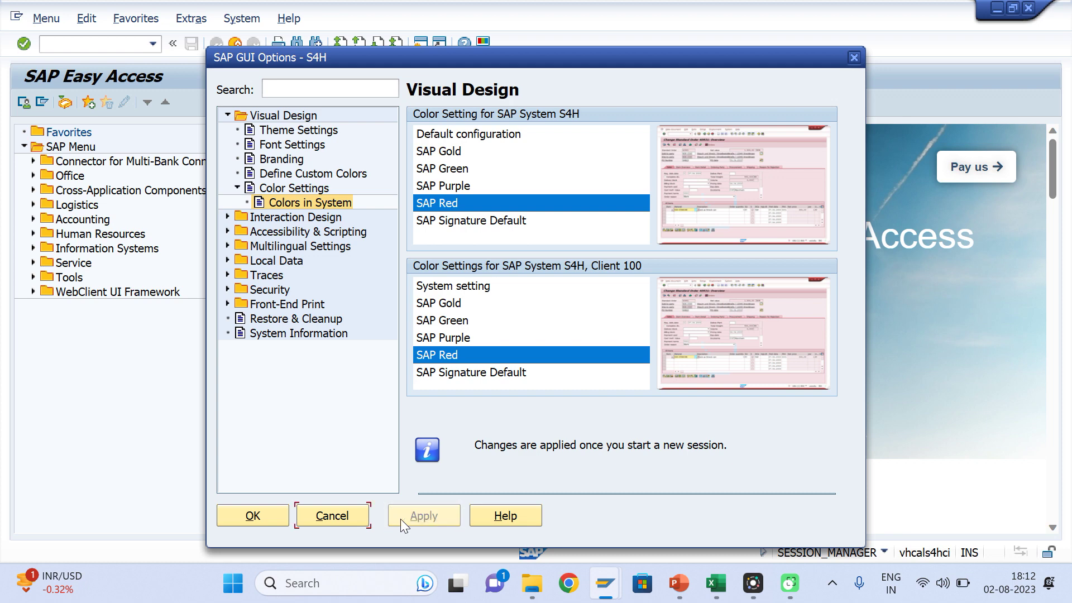
click(277, 517)
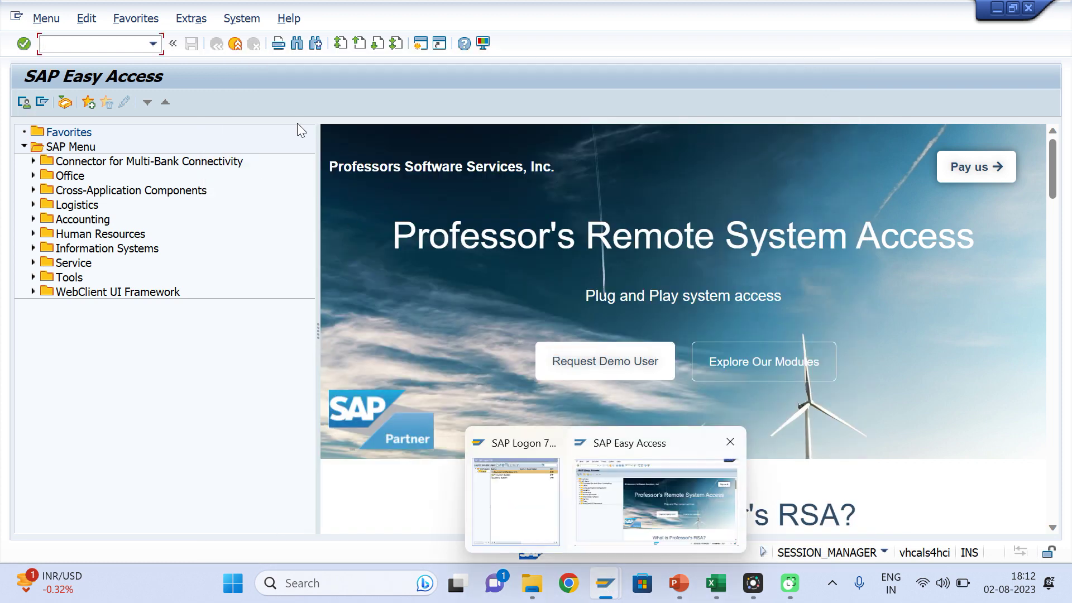
Log off from the SAP system and confirm the log-off so the new colors can take effect.
click(242, 18)
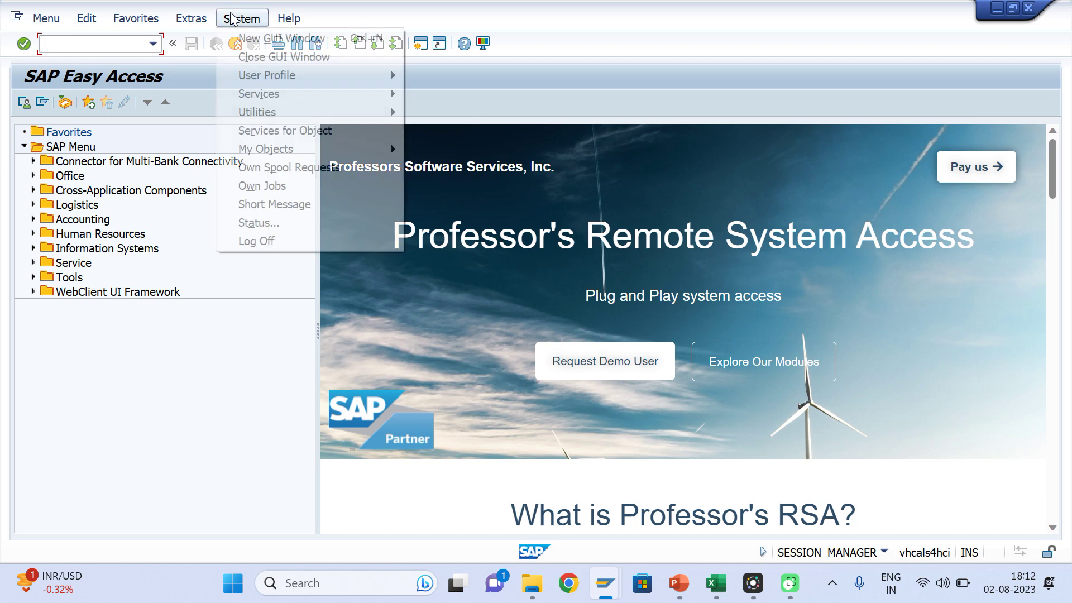
click(261, 241)
click(205, 316)
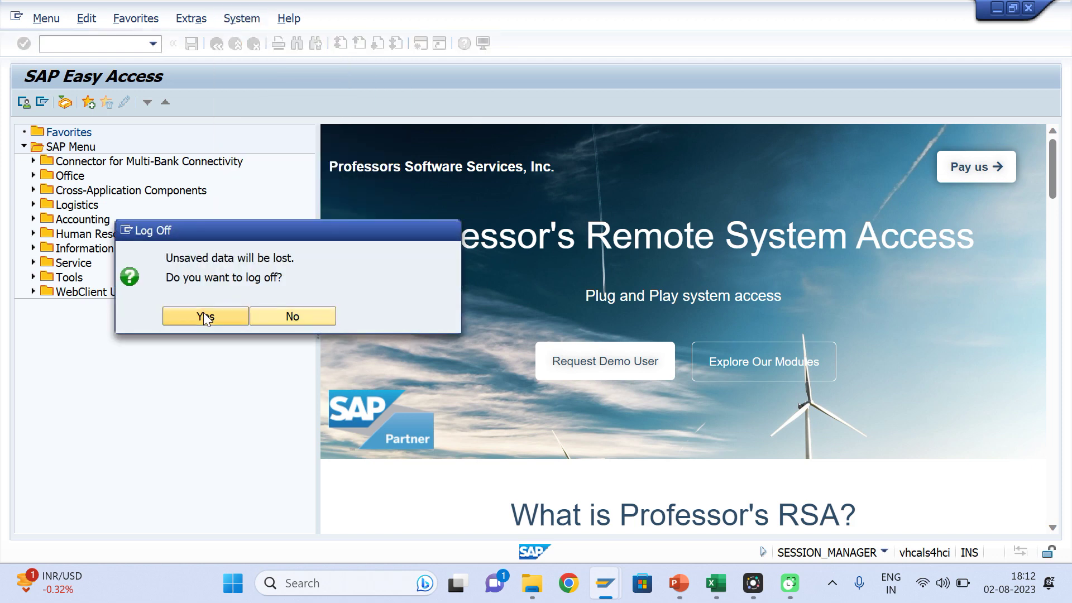
Return to SAP Logon and log on to the Development System with the first suggested user, entering the account password.
click(604, 590)
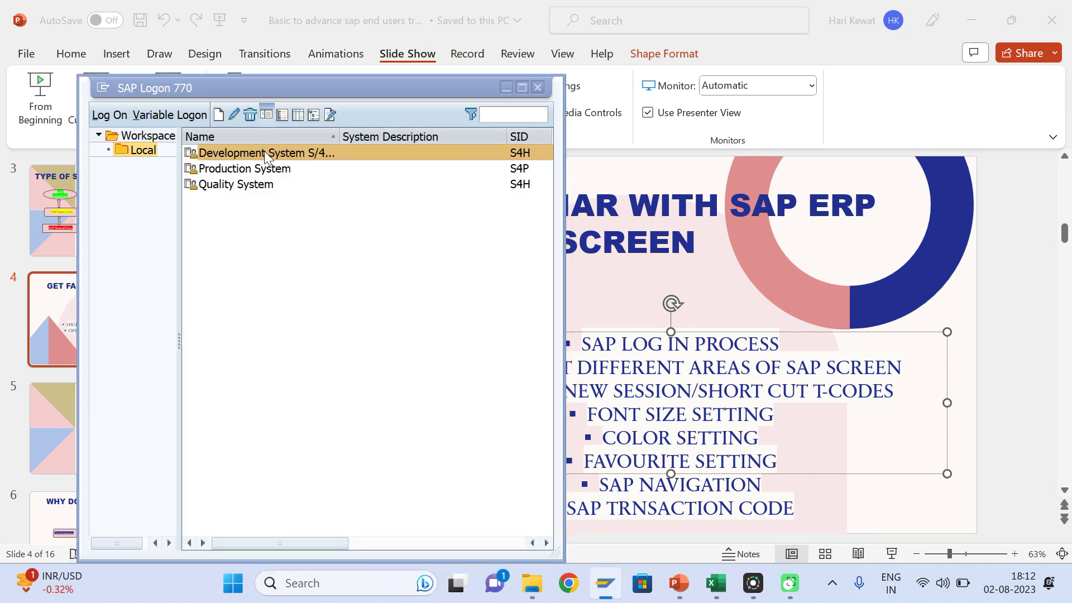
double_click(263, 152)
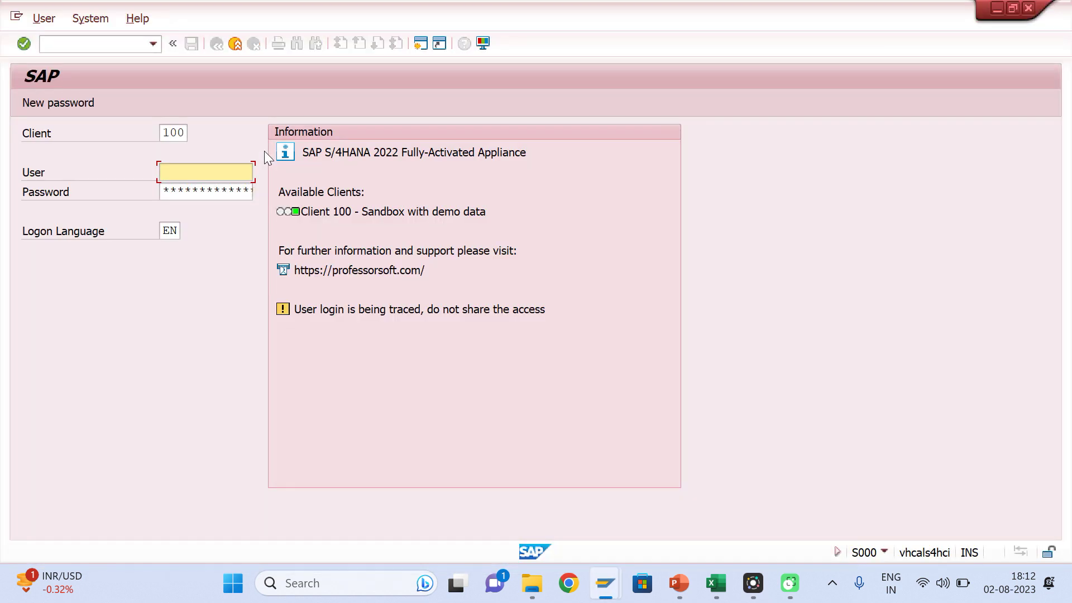
key(Down)
key(Tab)
text(********)
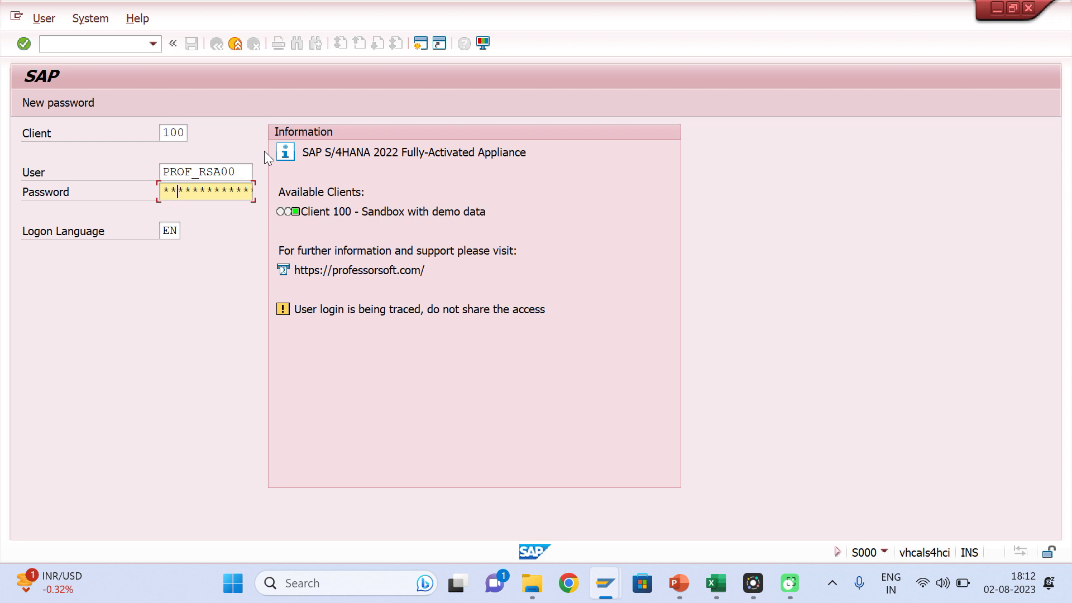
key(Return)
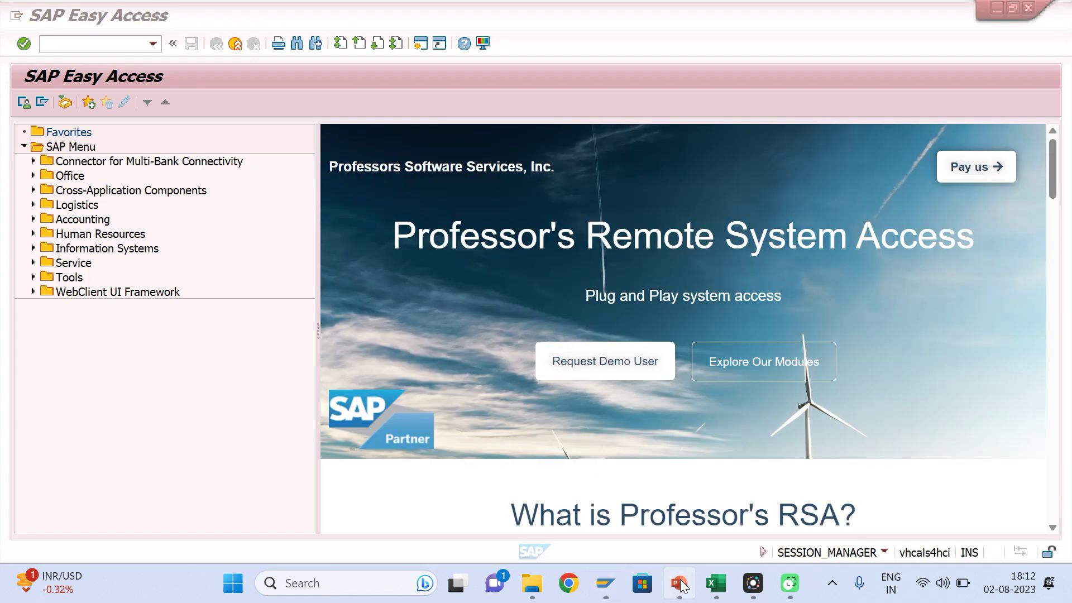
Check the favourite setting topic on the PowerPoint slide and, back in SAP Easy Access, expand Accounting, Financial Accounting, General Ledger and Document Entry.
click(679, 584)
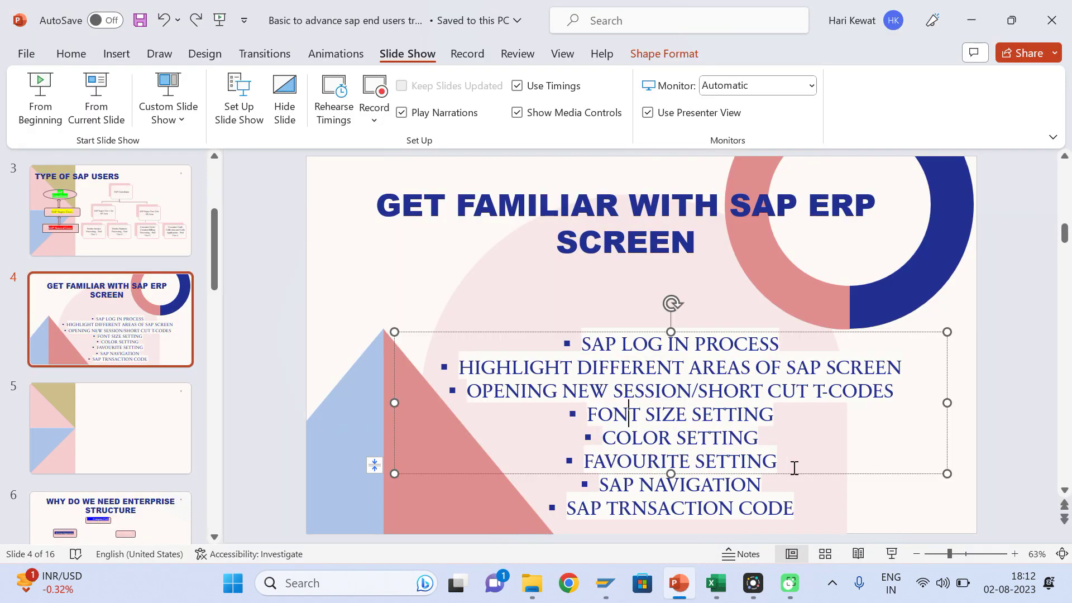
key(alt+Tab)
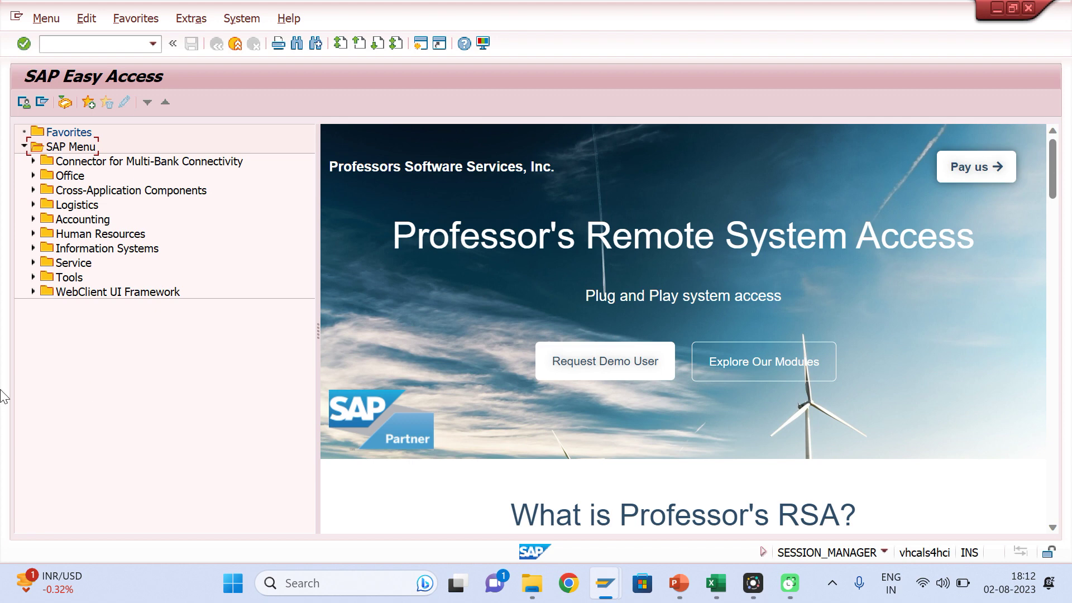
click(34, 220)
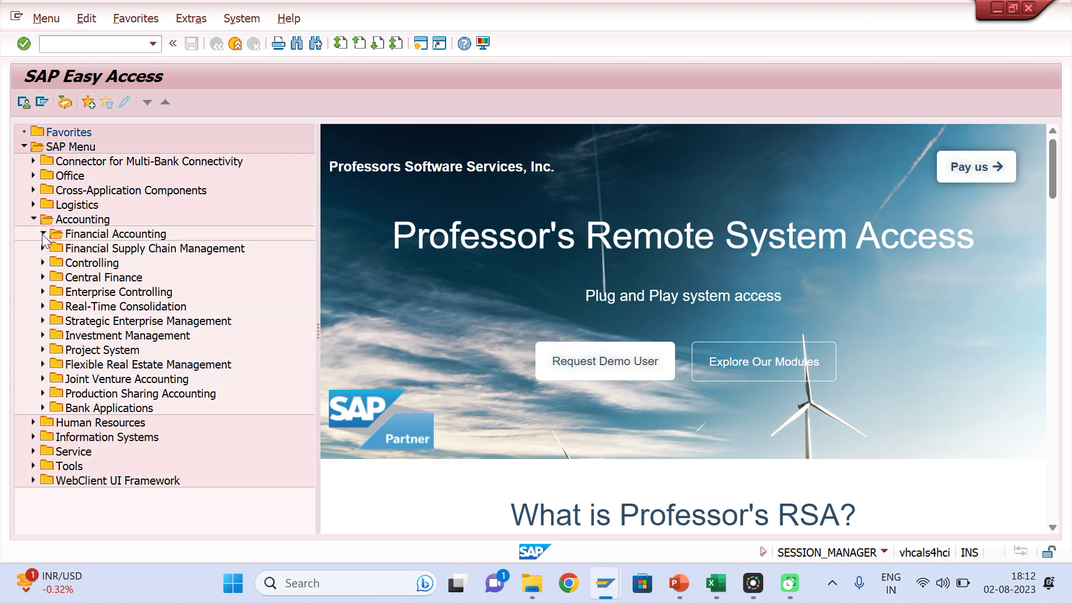
click(42, 234)
click(51, 249)
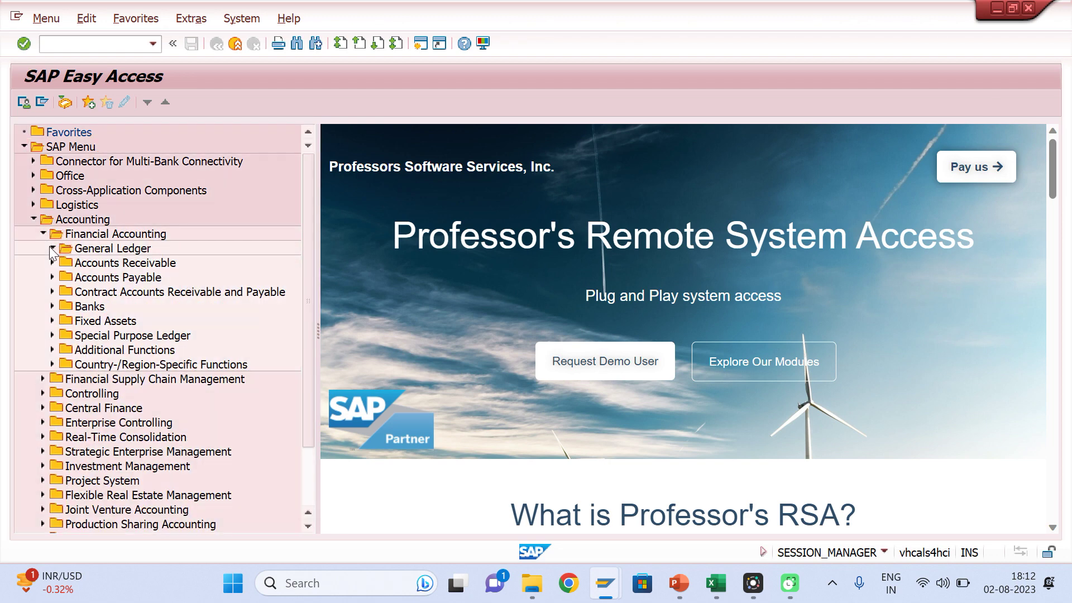
click(62, 263)
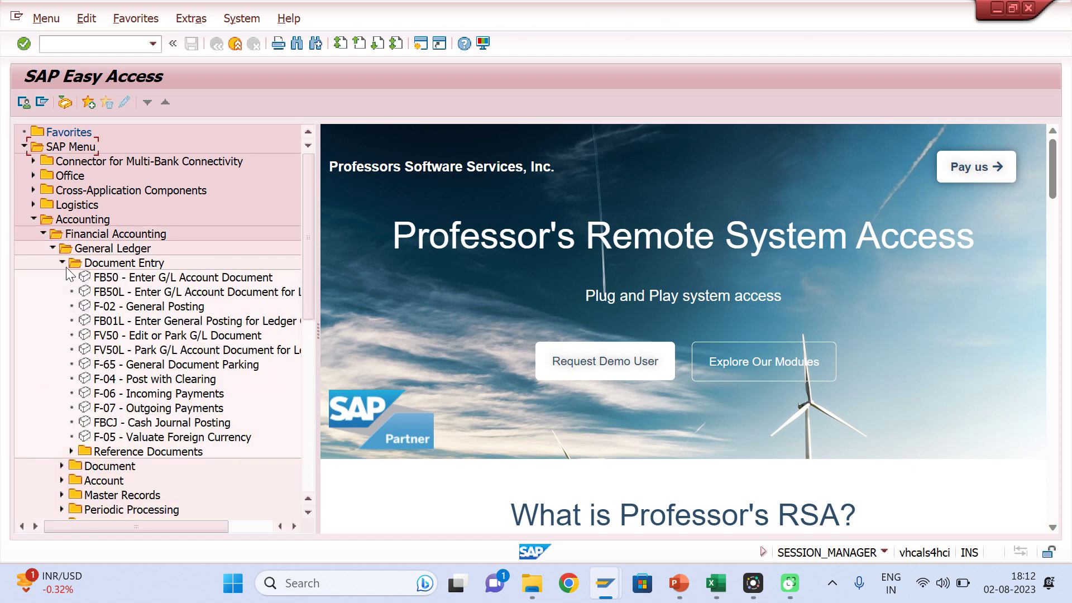
Open the FB50 Enter G/L Account Document transaction by its code, view it, and exit to SAP Easy Access.
click(218, 277)
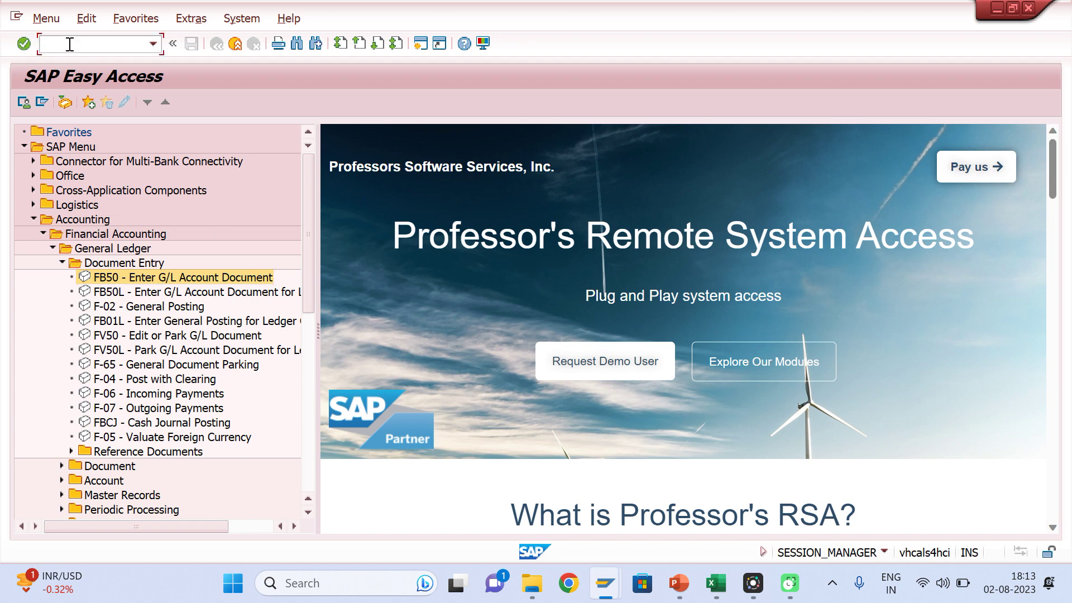
key(Return)
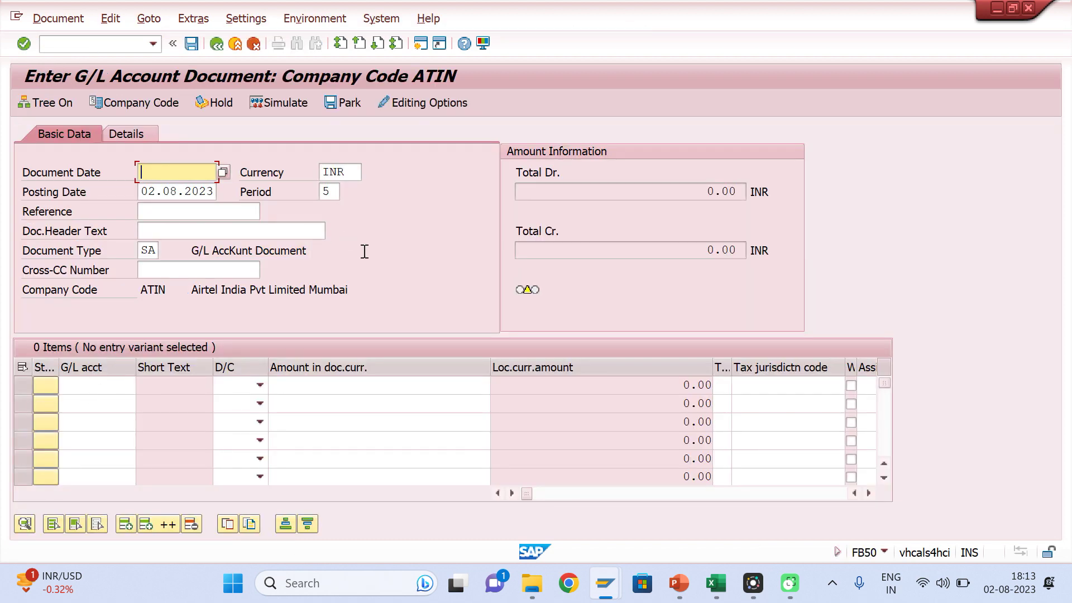
key(alt+Tab)
key(alt+Tab)
click(236, 45)
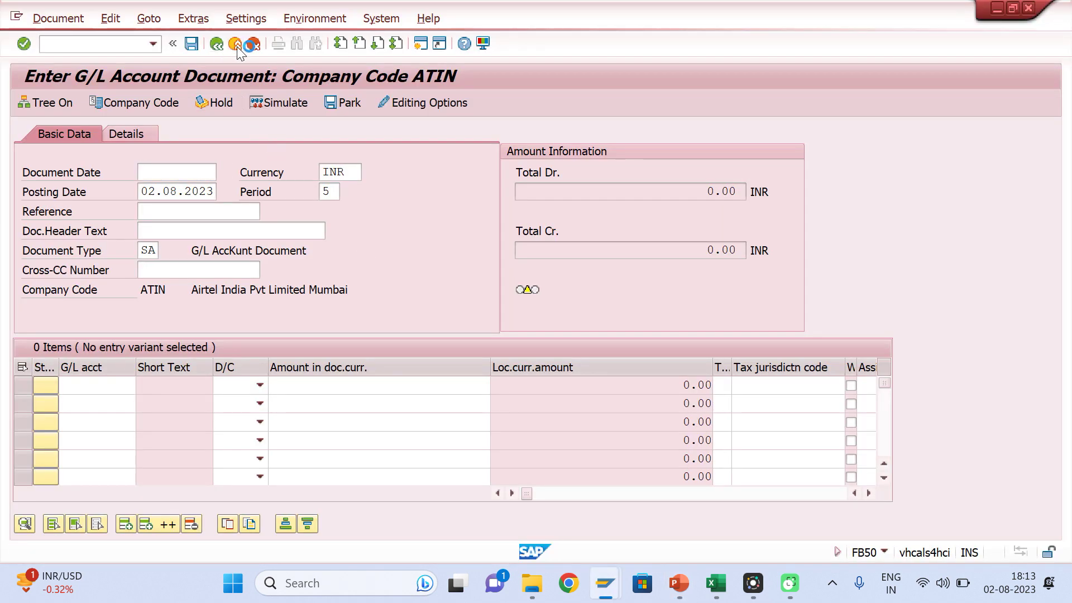
click(293, 358)
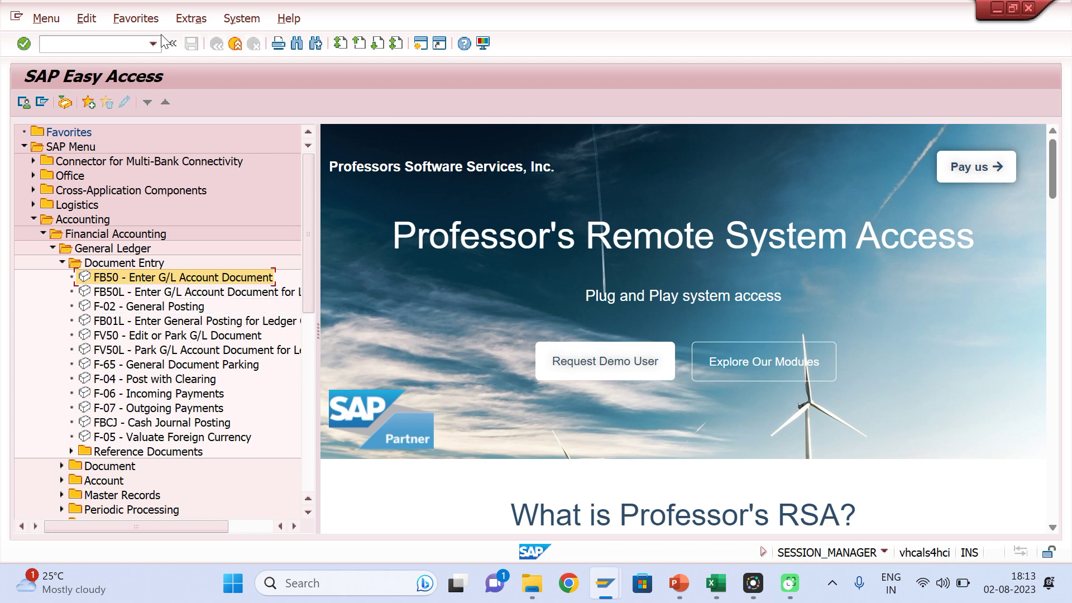
Turn off Display Technical Names in the SAP Easy Access settings and accept the change.
click(183, 20)
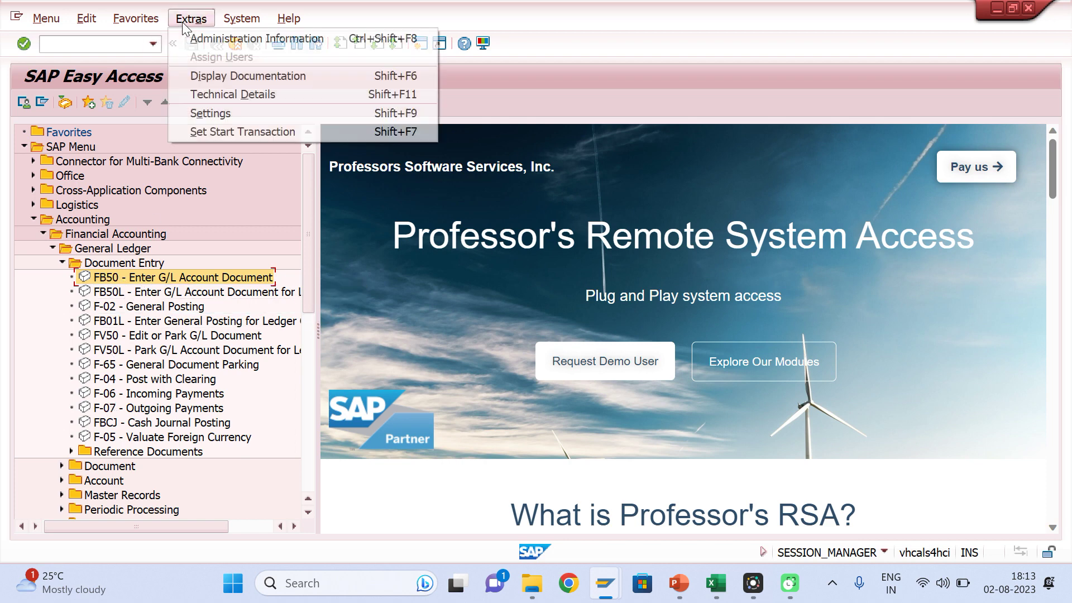
click(222, 118)
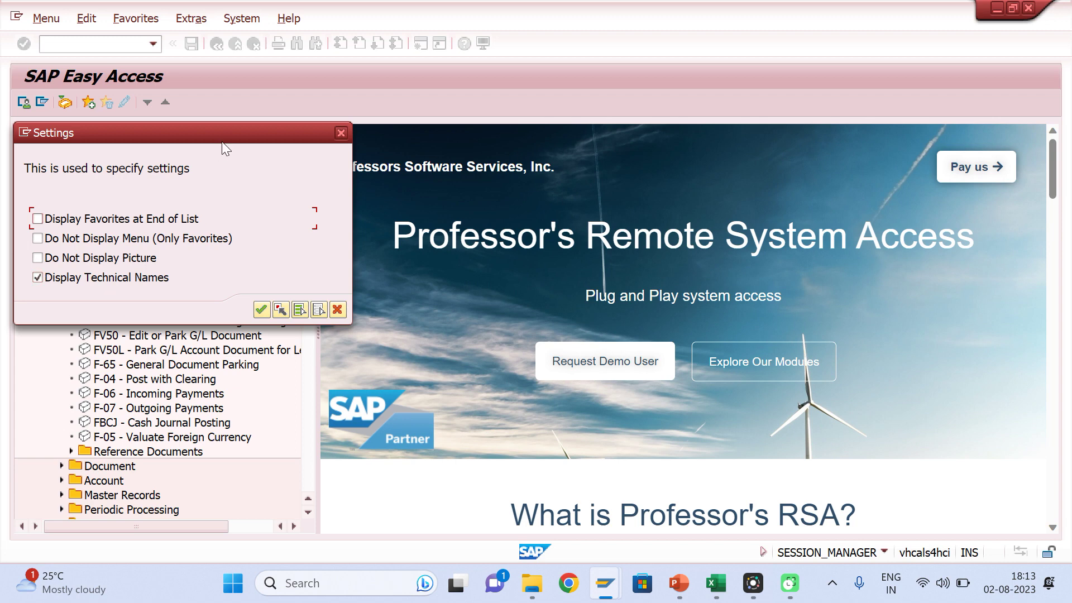
drag(224, 137, 691, 79)
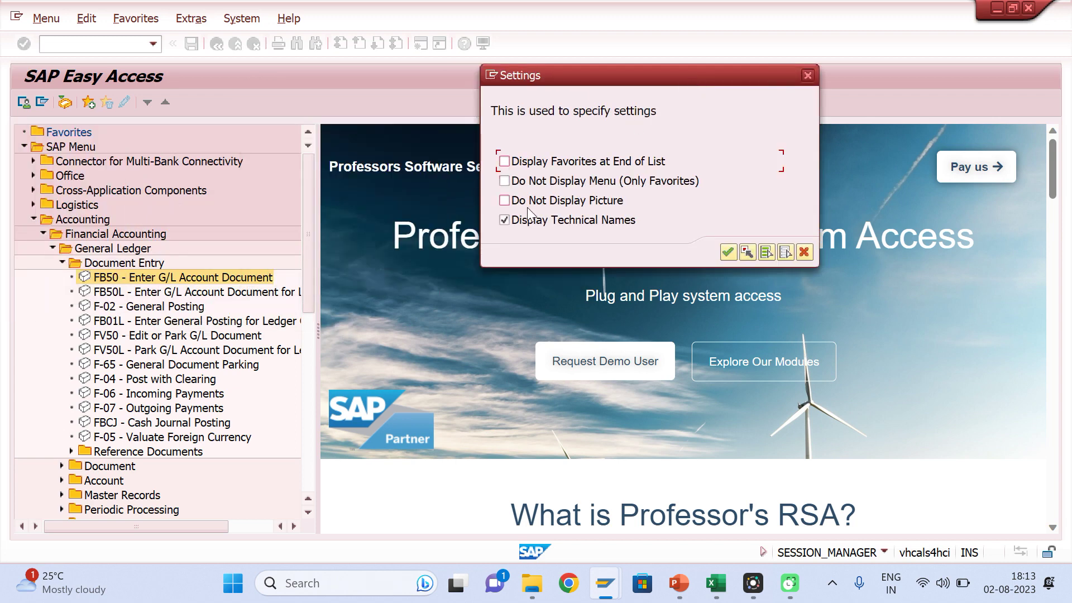
click(507, 220)
click(724, 254)
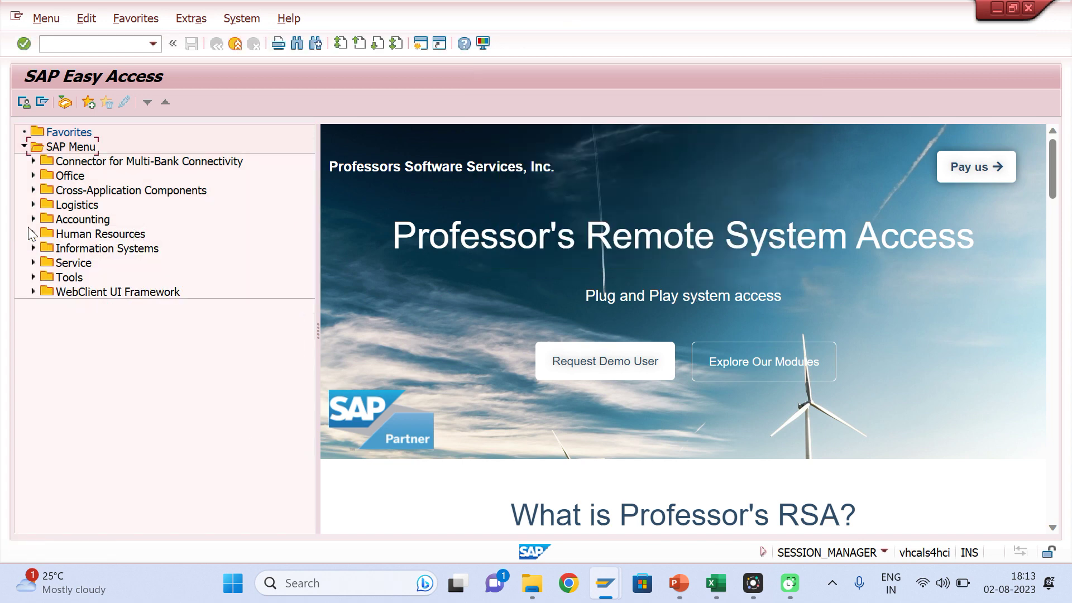
Expand Accounting, Financial Accounting, General Ledger and Document Entry to examine how the transactions are listed without technical names.
click(33, 219)
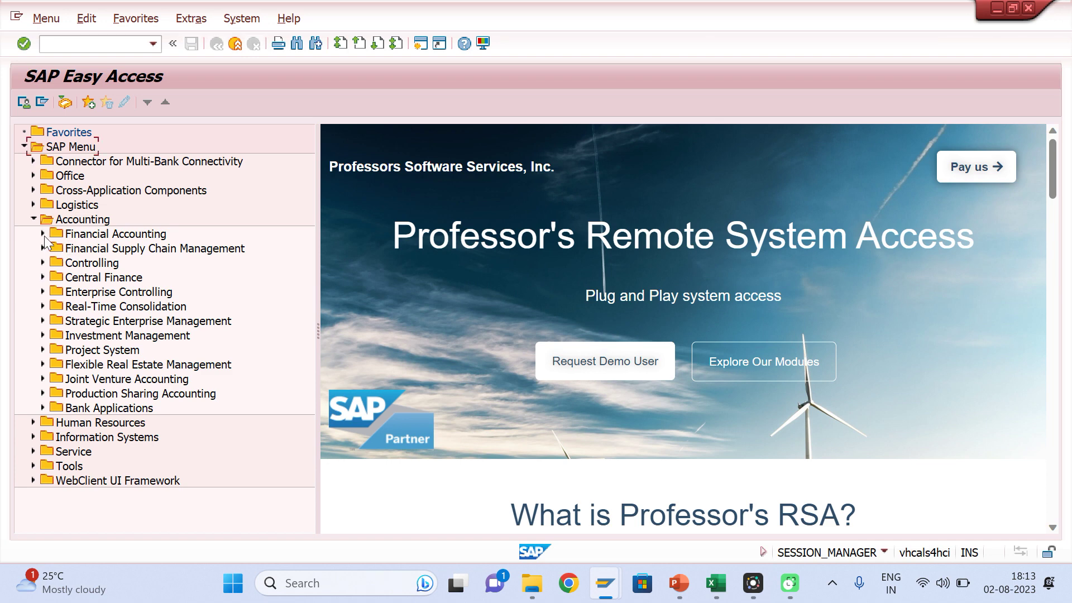
click(43, 234)
click(52, 248)
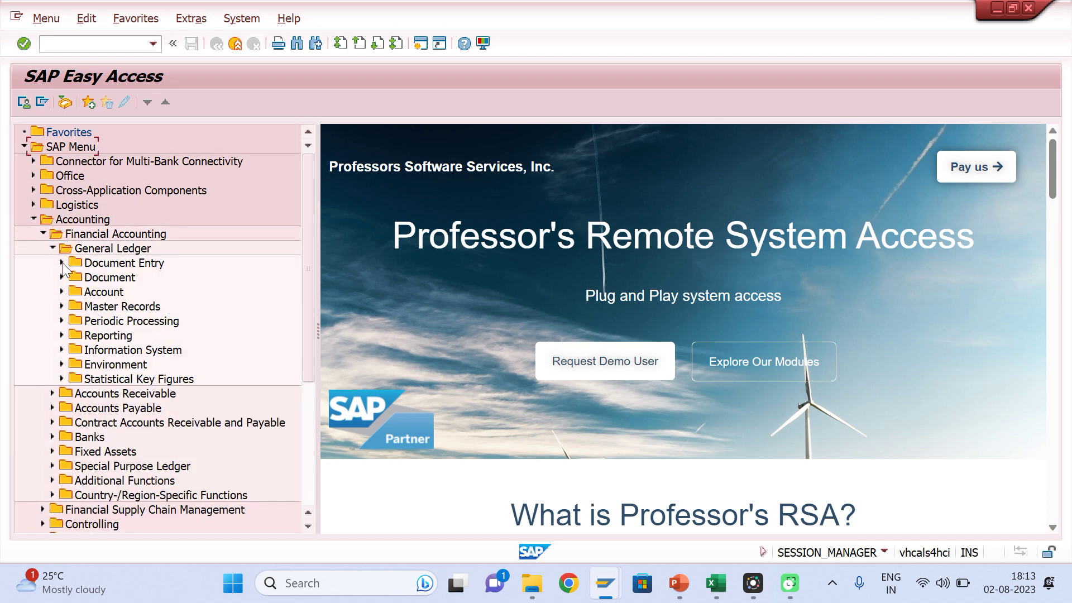
click(62, 263)
click(115, 279)
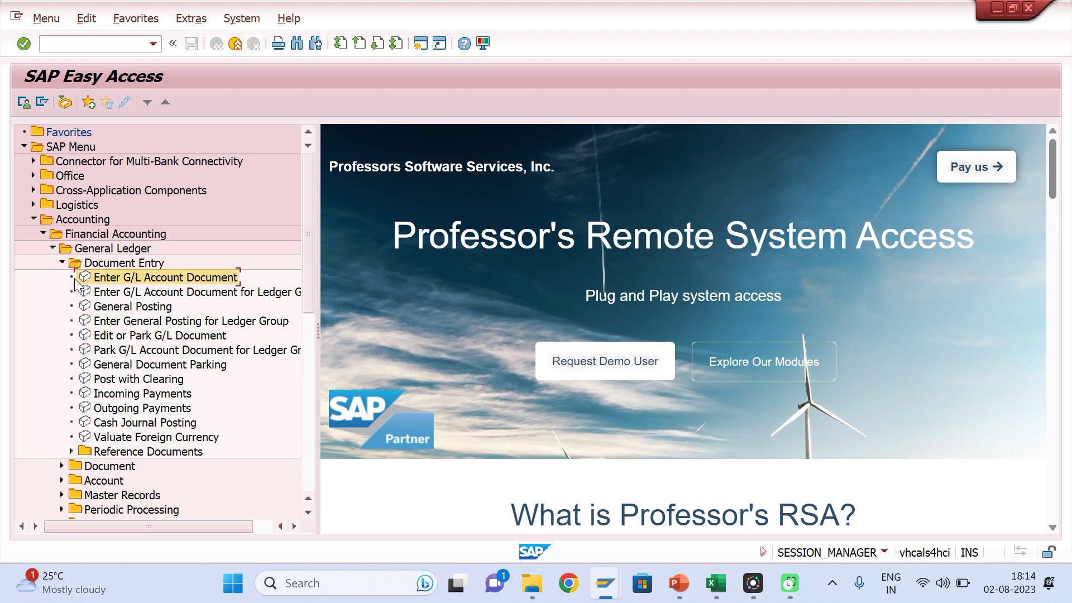
Turn Display Technical Names back on in the SAP Easy Access settings and accept the change.
click(180, 25)
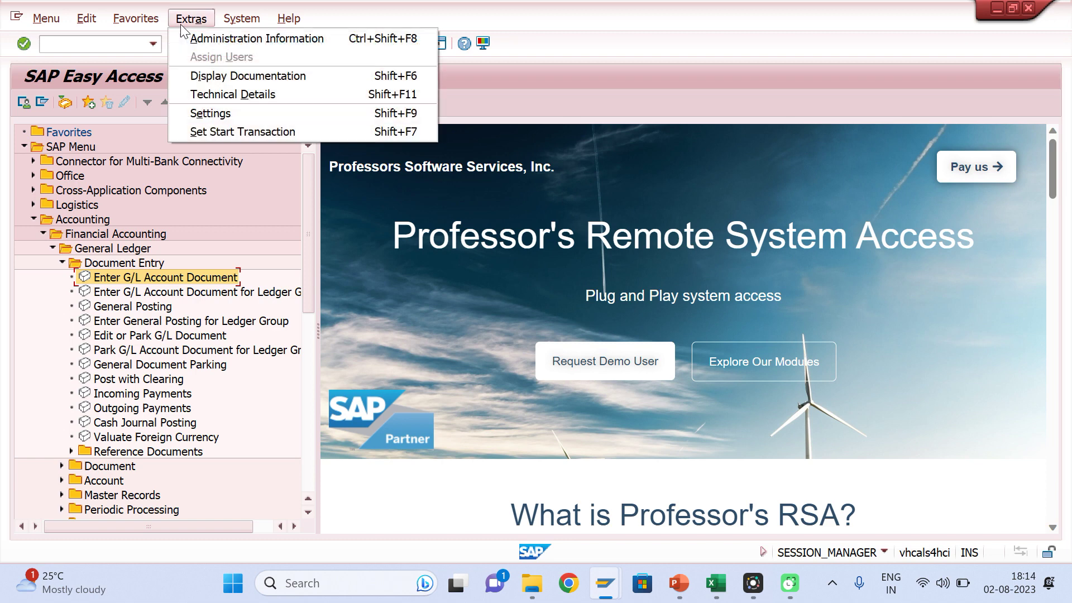
click(220, 116)
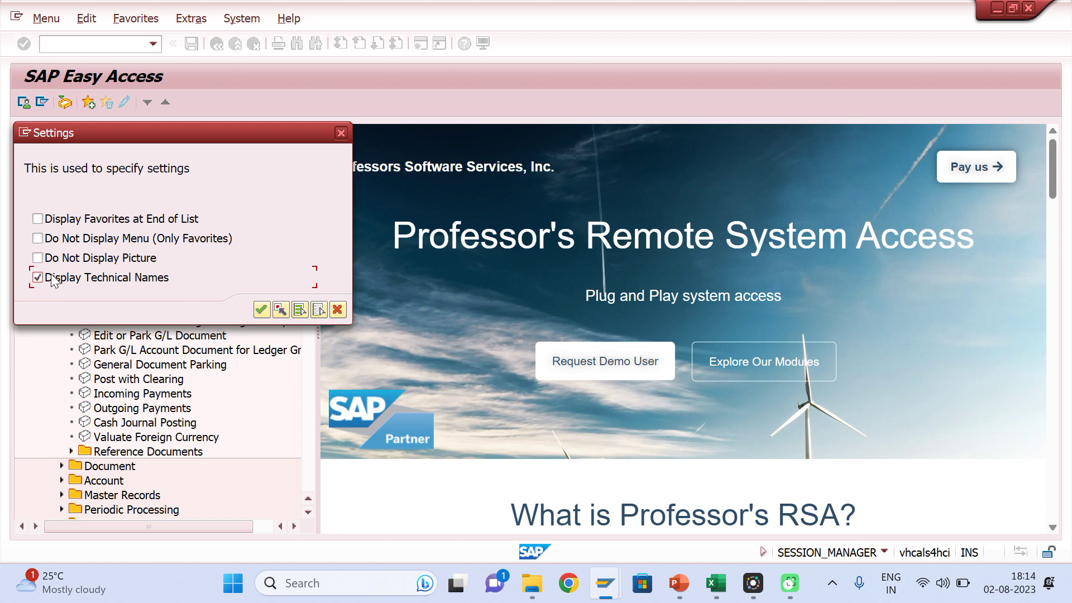
click(261, 310)
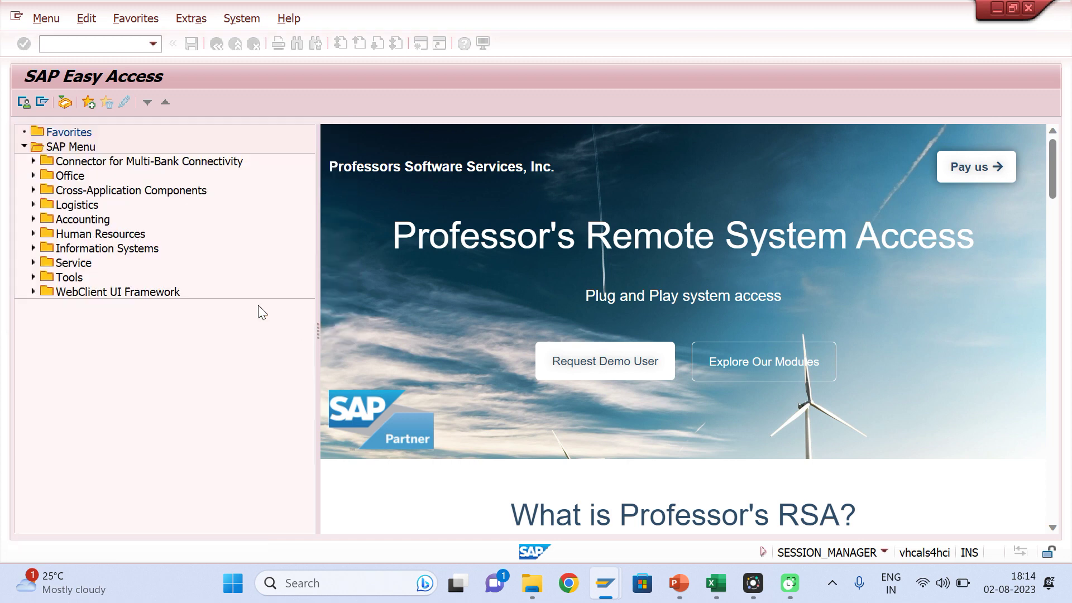
Expand Accounting down to General Ledger's Document Entry to check the transaction codes, and collapse the Accounting folder again.
click(33, 219)
click(42, 234)
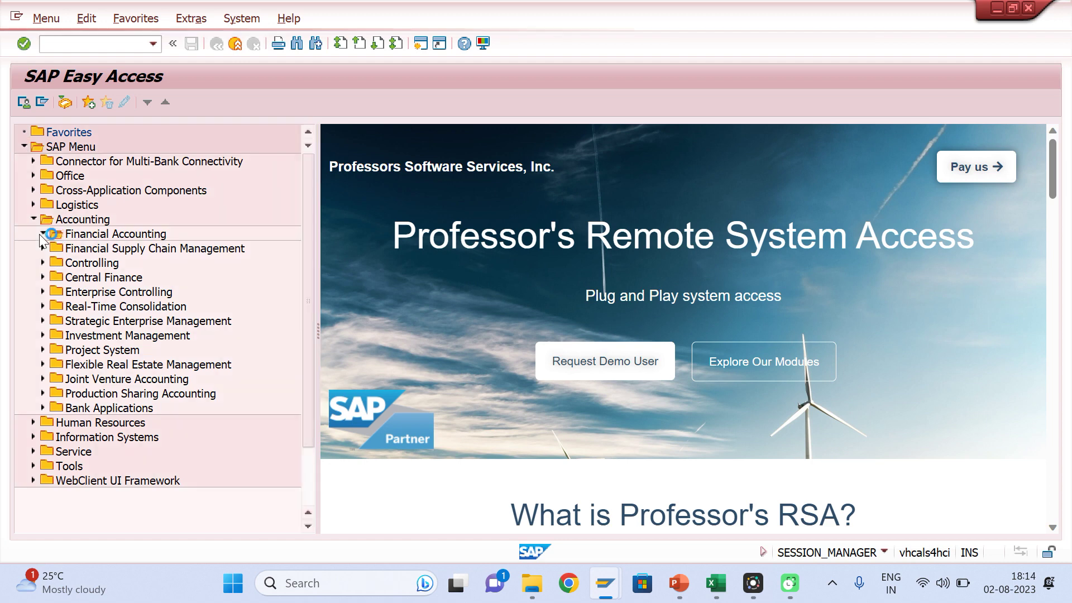
click(50, 248)
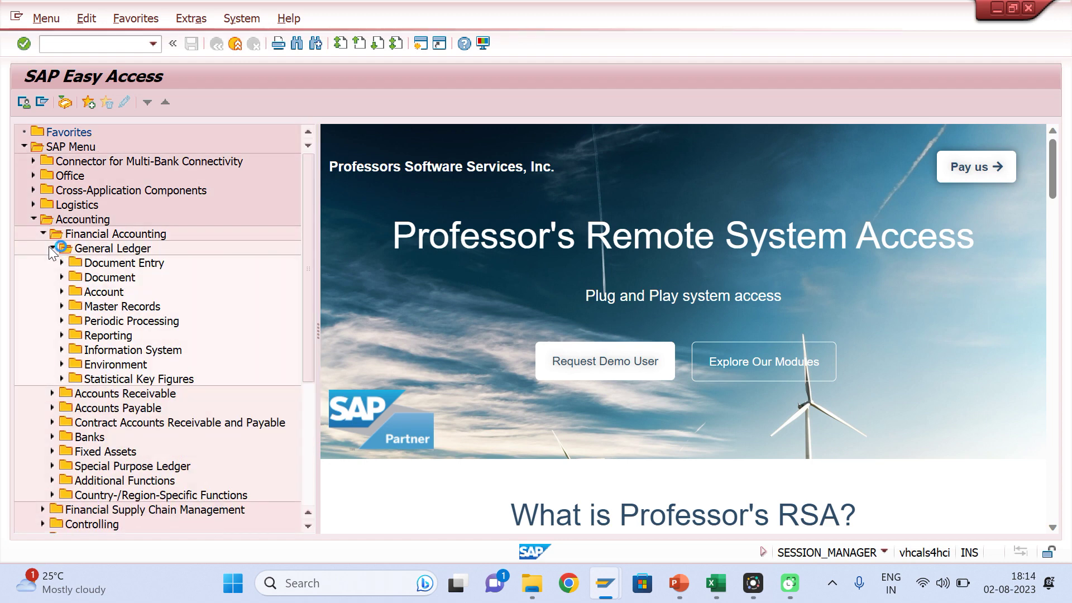
click(62, 263)
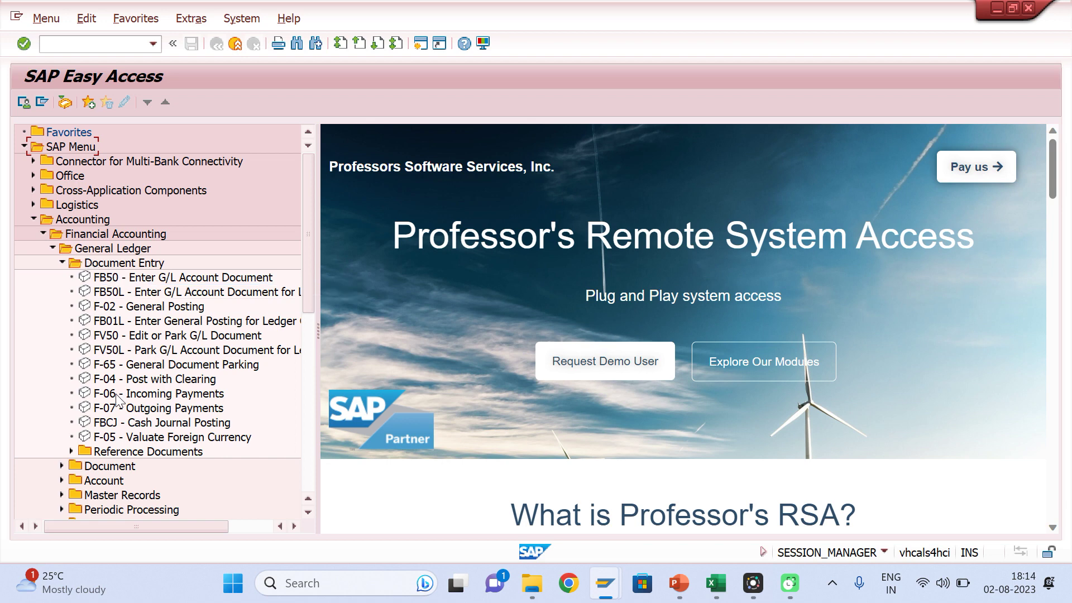
click(32, 222)
Create a new folder under Favorites, named with the user's first name.
click(71, 133)
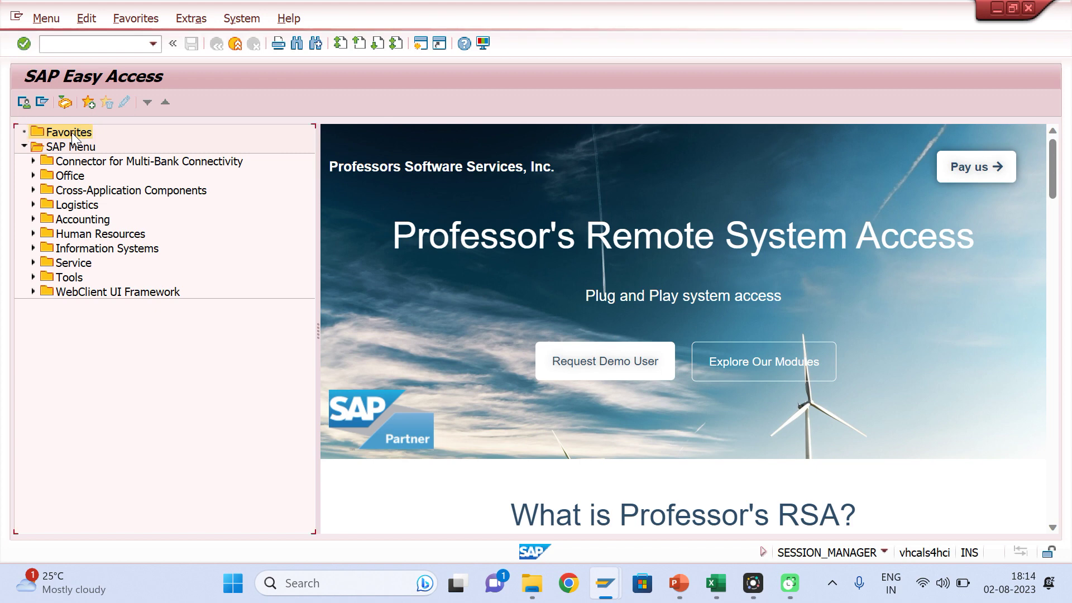
right_click(73, 137)
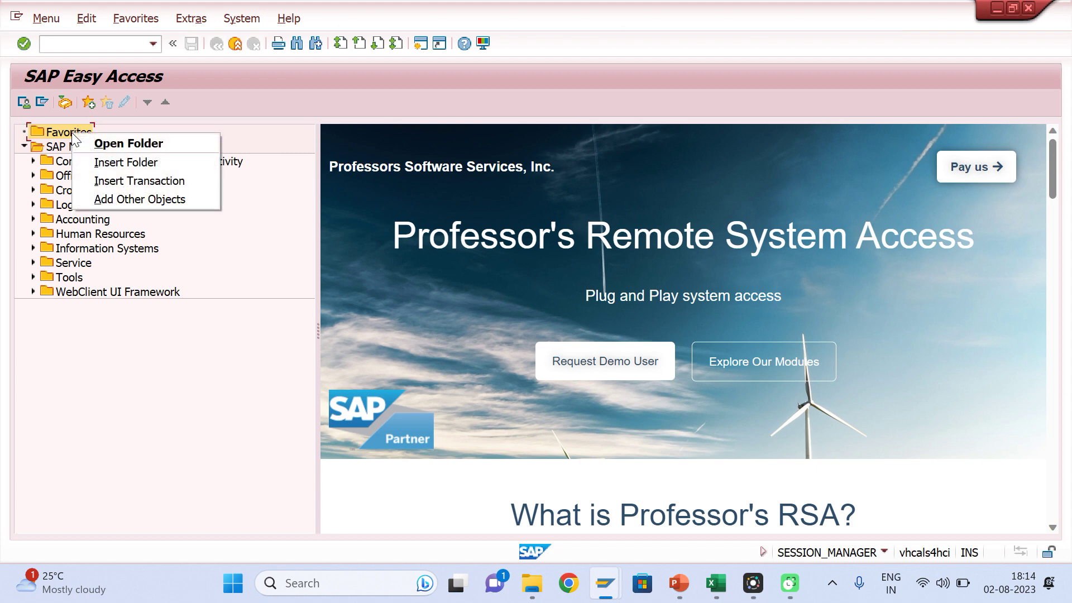
click(127, 163)
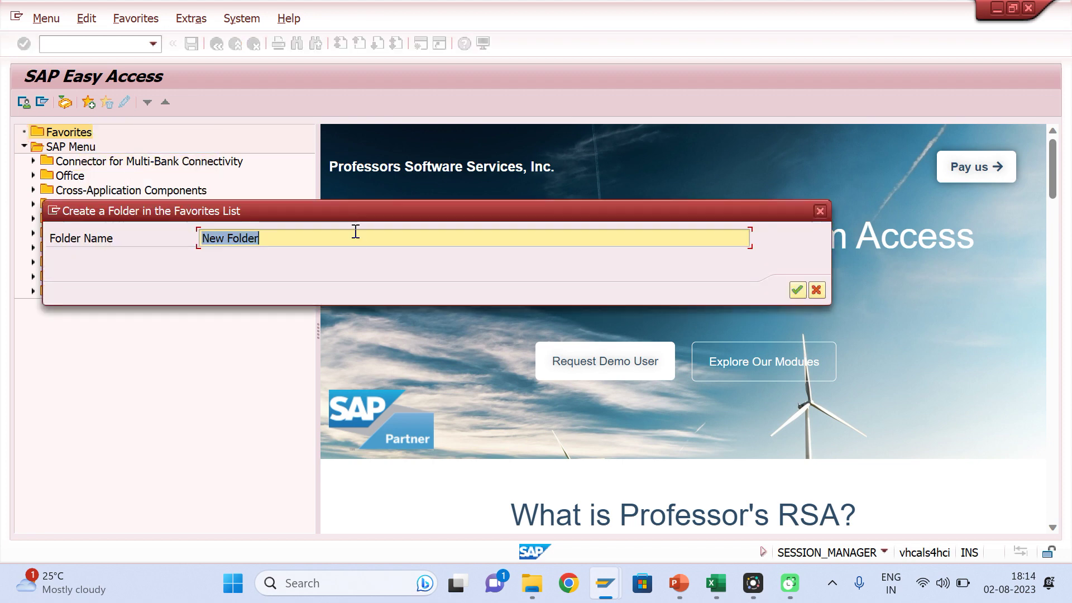
text(Hari)
key(Return)
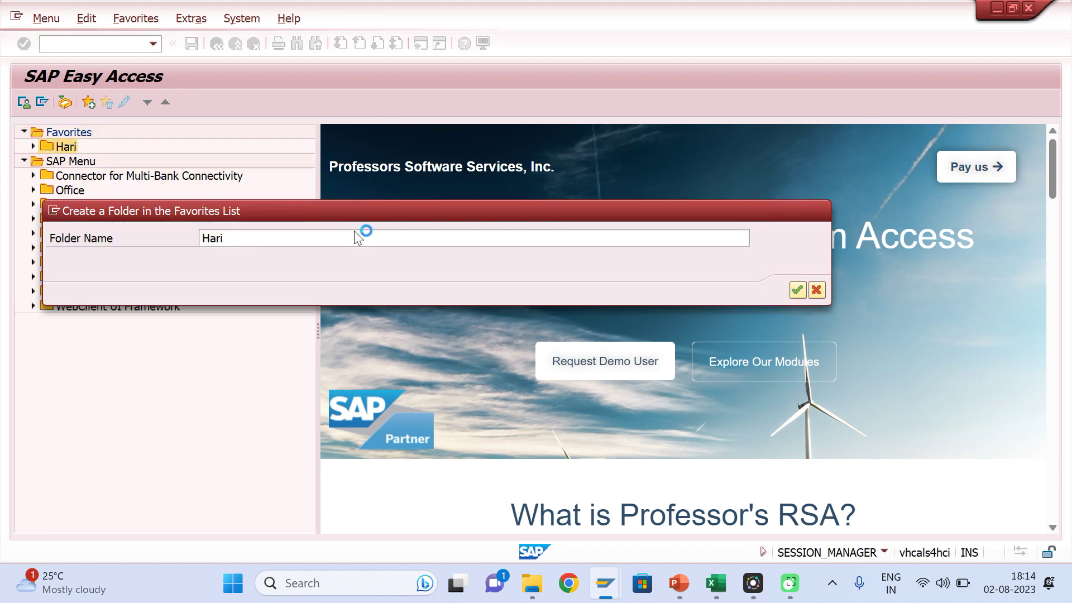
Insert transaction fb50 into the new personal folder under Favorites.
right_click(63, 147)
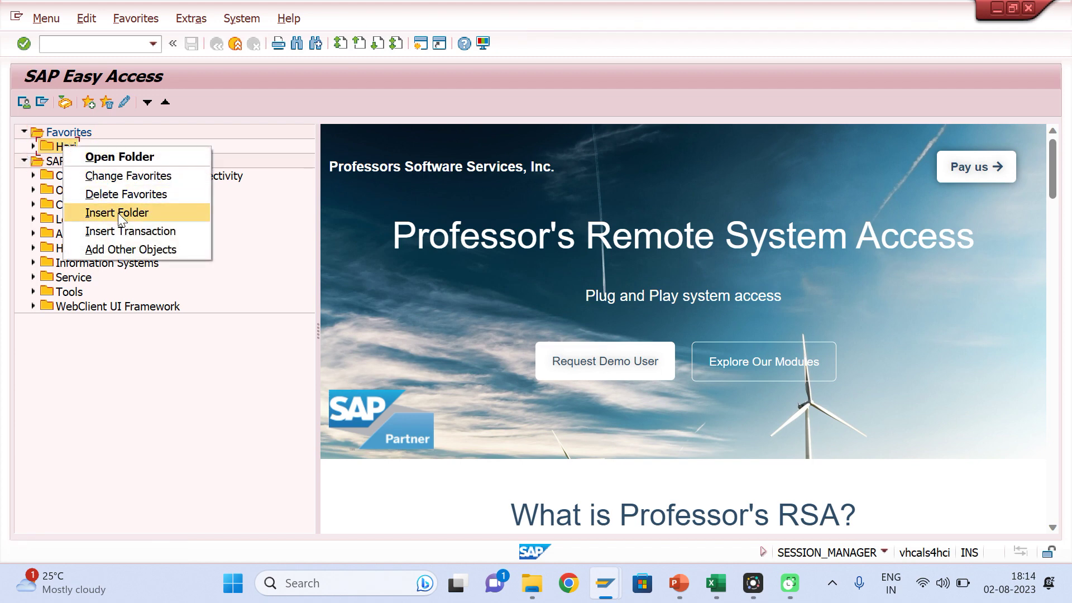
click(142, 232)
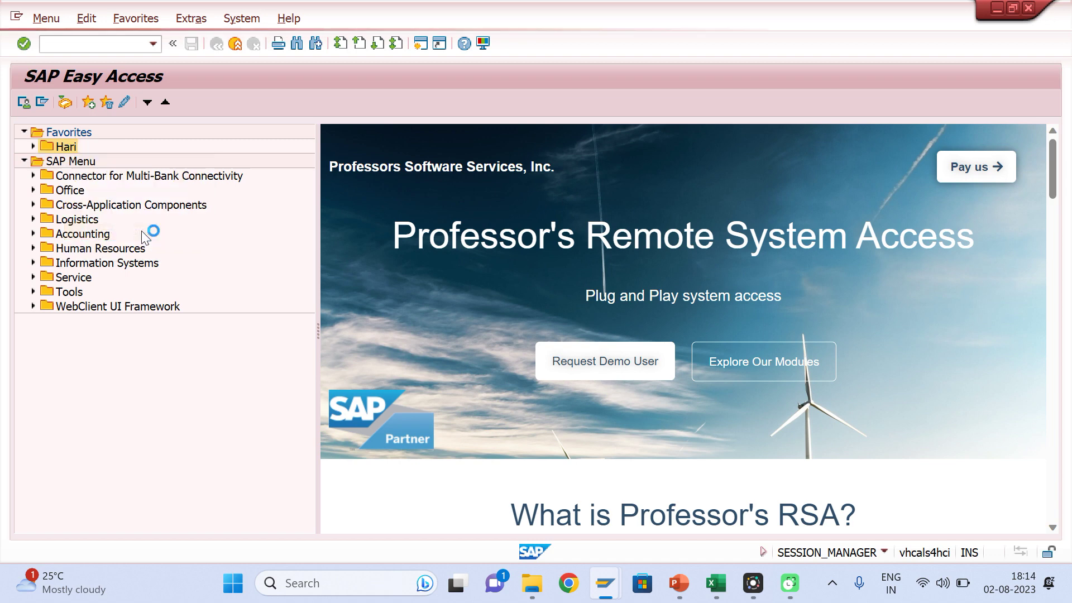
text(fb)
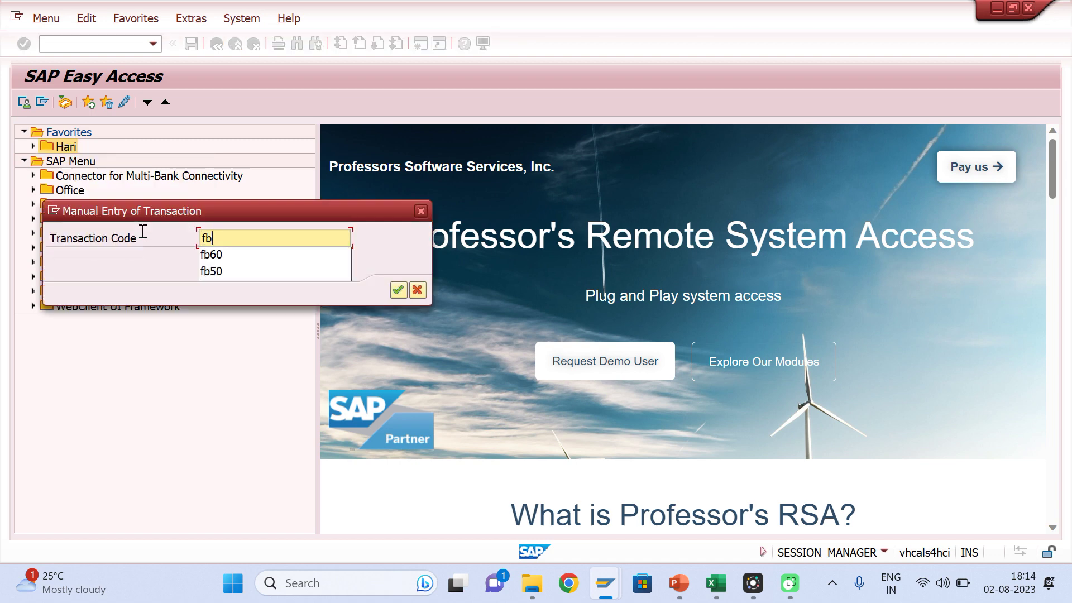
text(50)
key(Return)
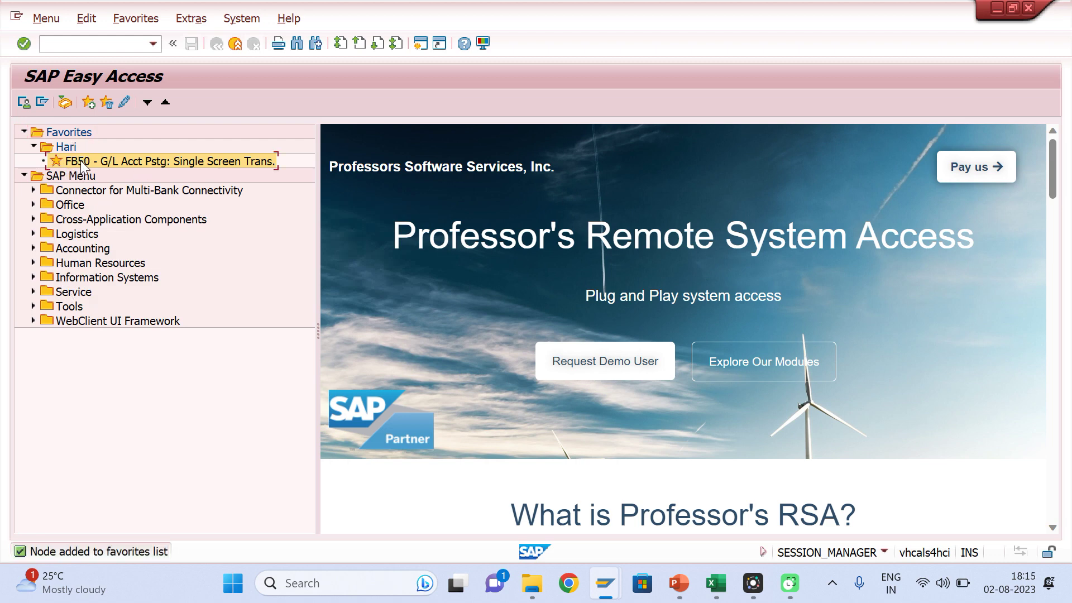
Open the FB50 transaction from the favourites folder, view it, and exit to SAP Easy Access.
click(68, 156)
double_click(90, 160)
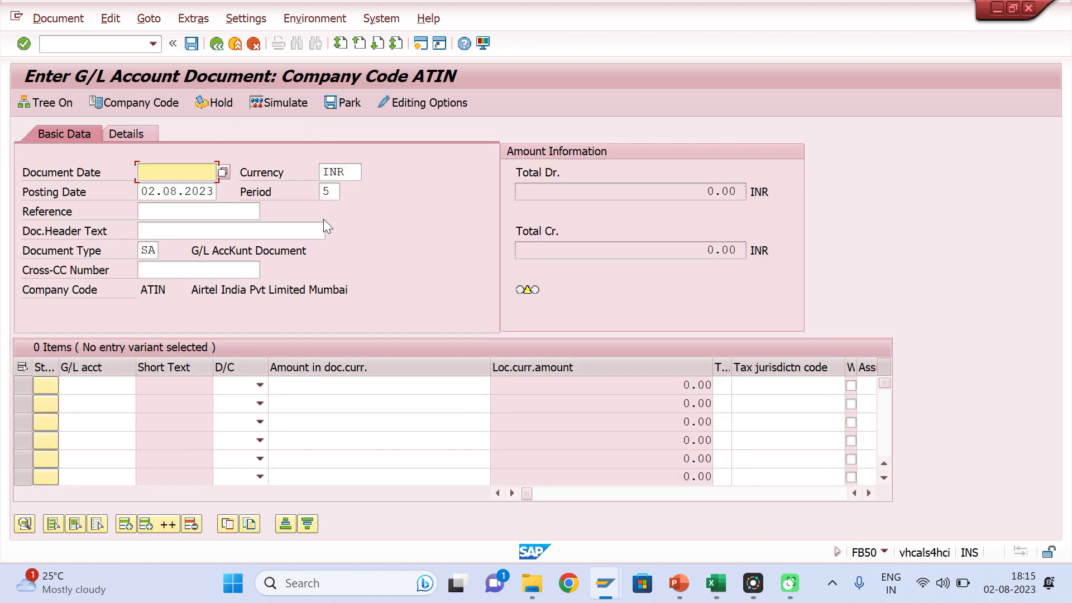
click(236, 44)
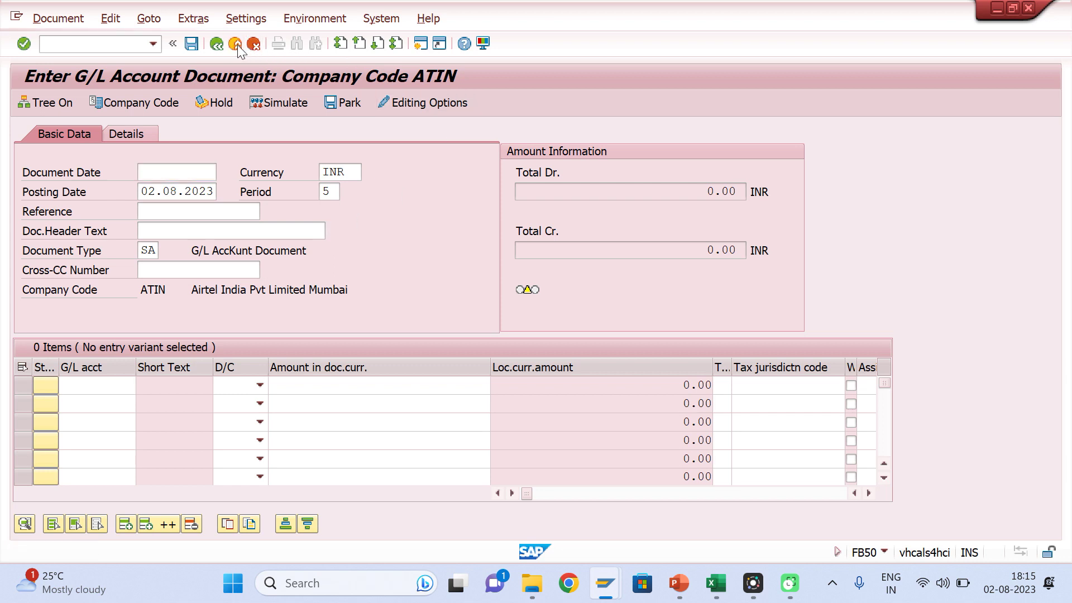
click(284, 356)
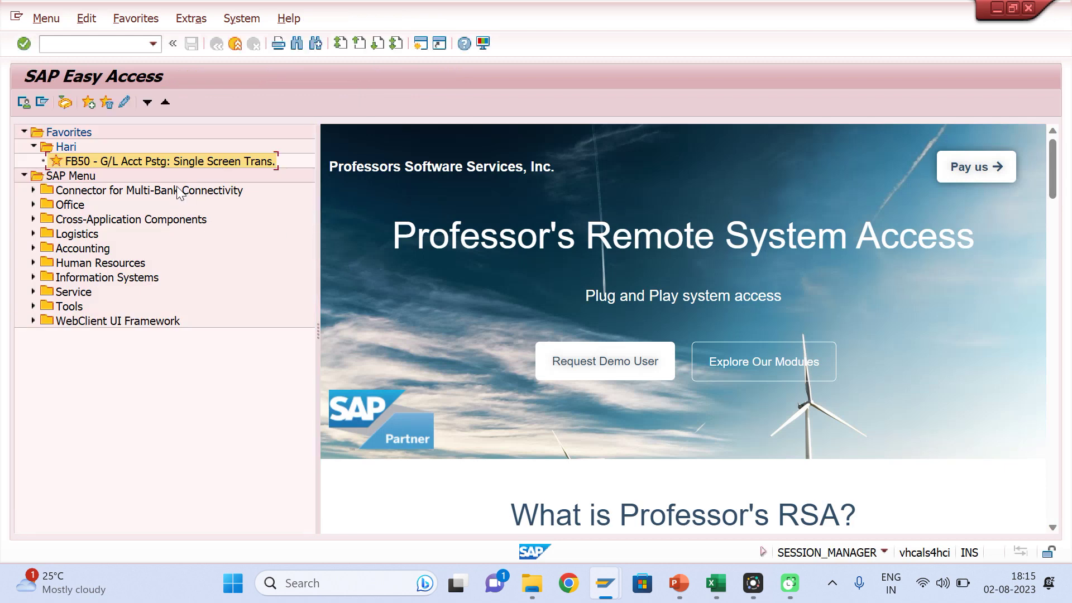
Insert transaction fbl1n into the personal folder under Favorites.
click(72, 147)
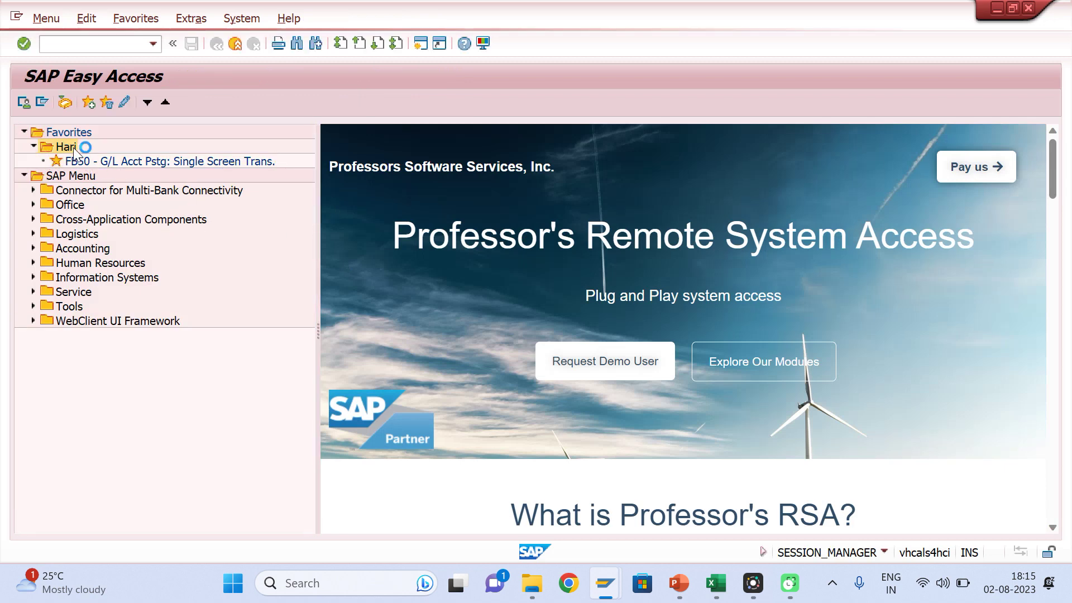
right_click(73, 148)
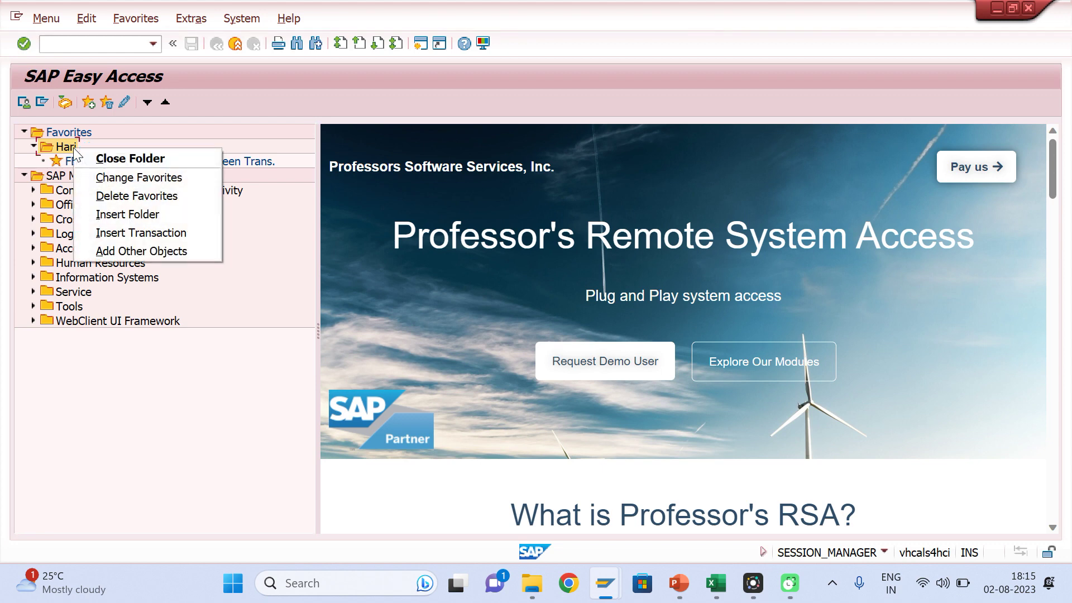
click(126, 229)
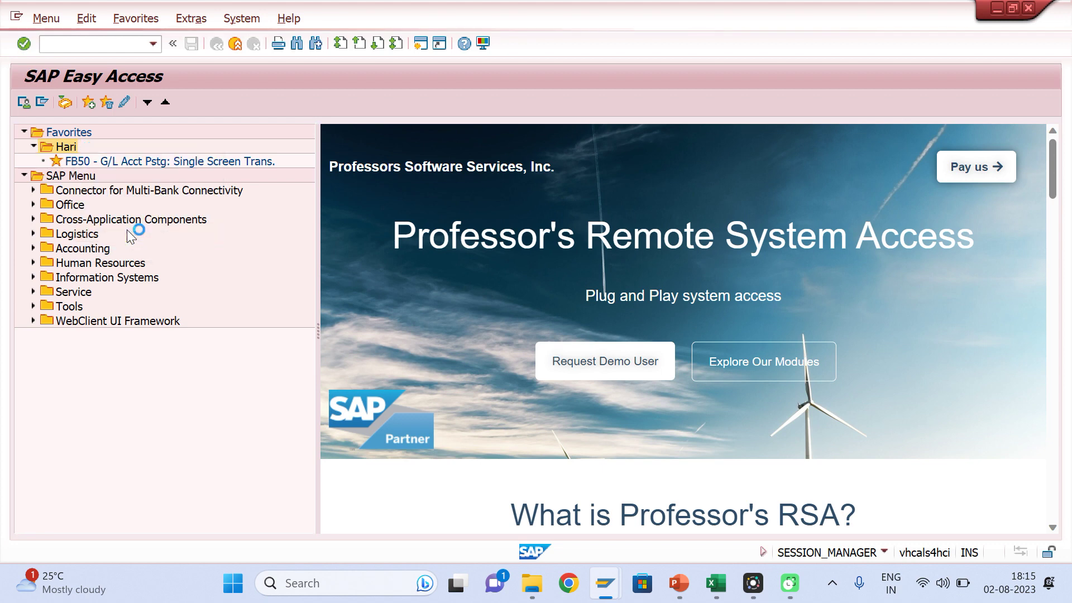
text(fbl1n)
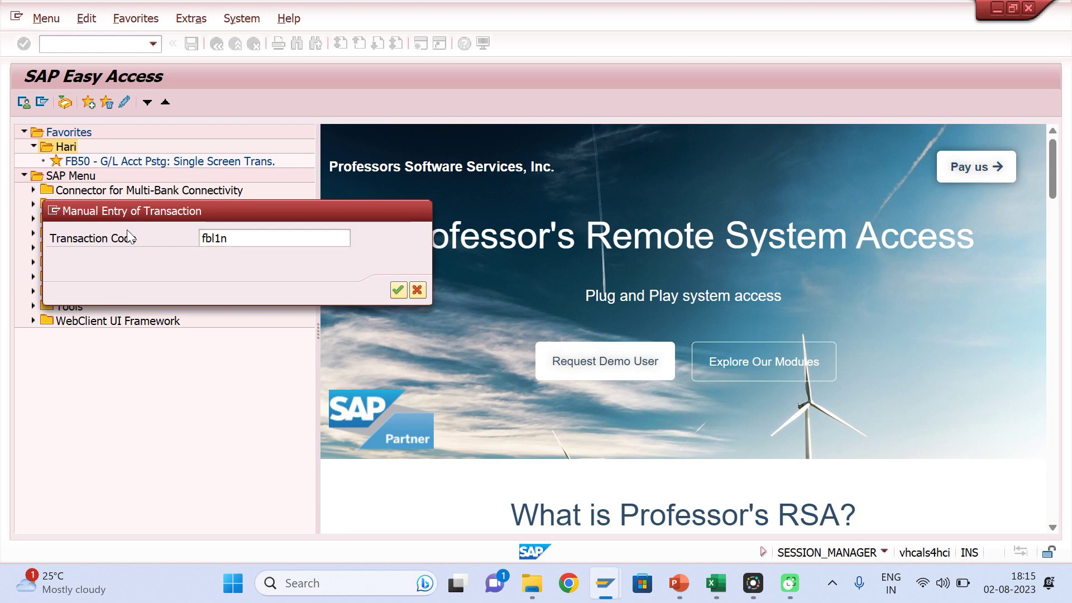
key(Return)
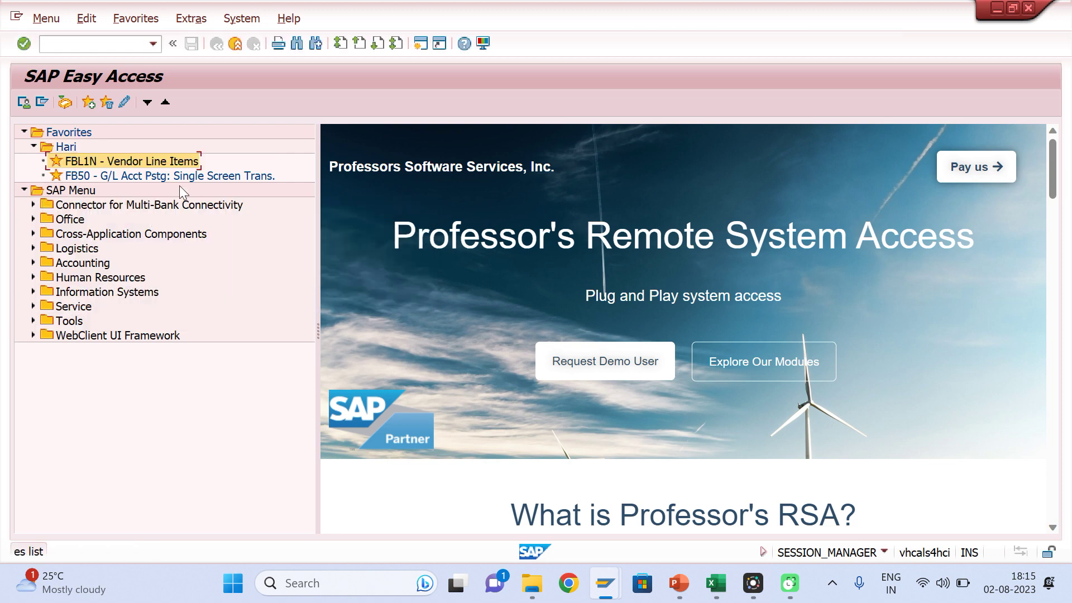
Select the FB50 favourite, and switch to PowerPoint to check the topic list on the SAP ERP screen slide.
click(164, 179)
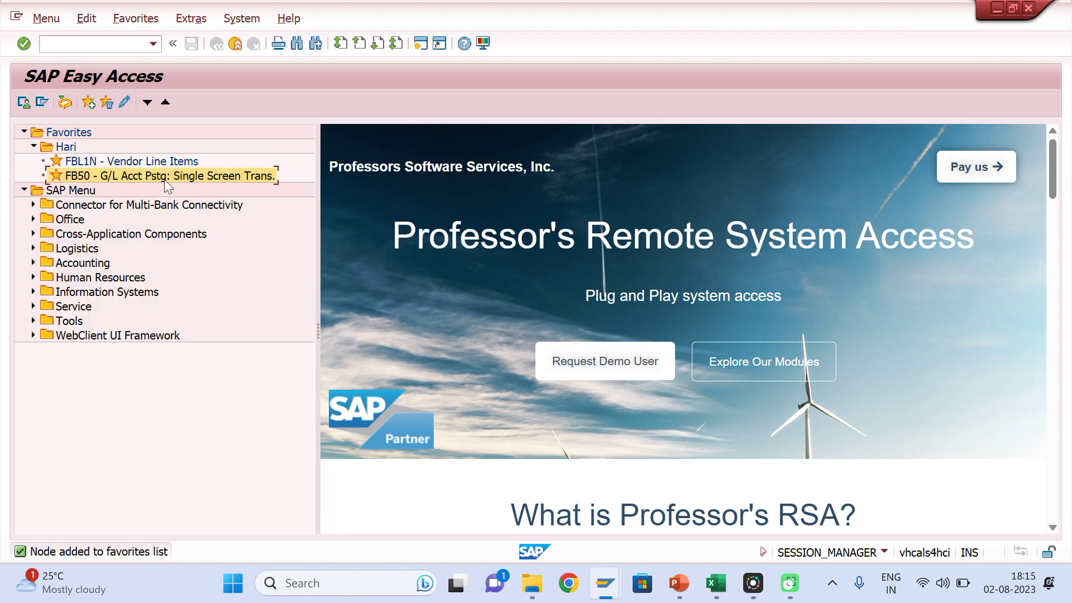
click(678, 583)
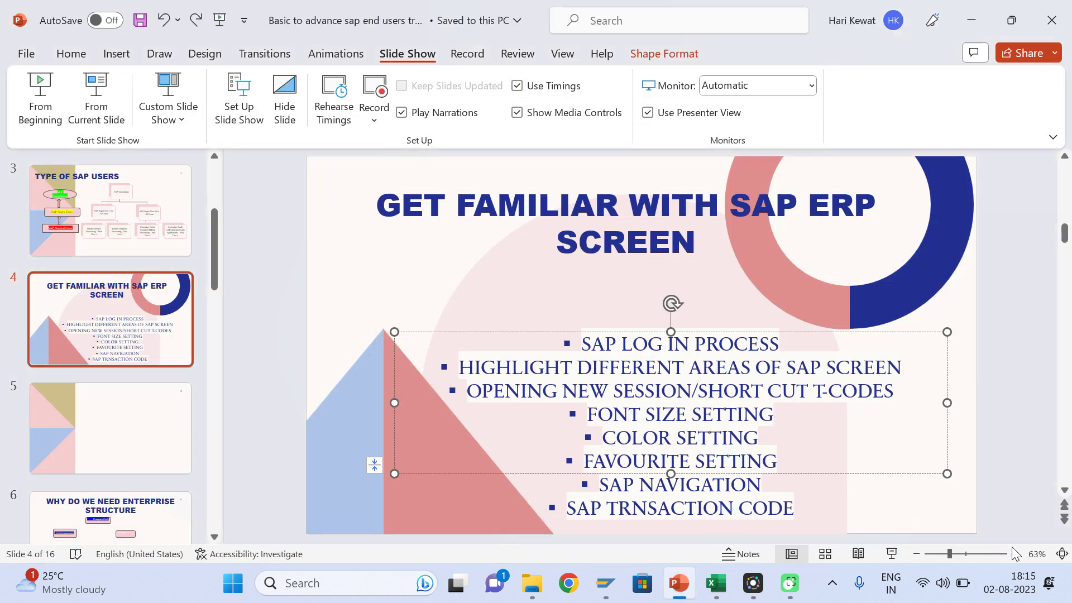
Switch to SAP Easy Access, expand the SAP Menu through Accounting, Financial Accounting and General Ledger to Document Entry, and select FB50 - Enter G/L Account Document.
key(shift+F5)
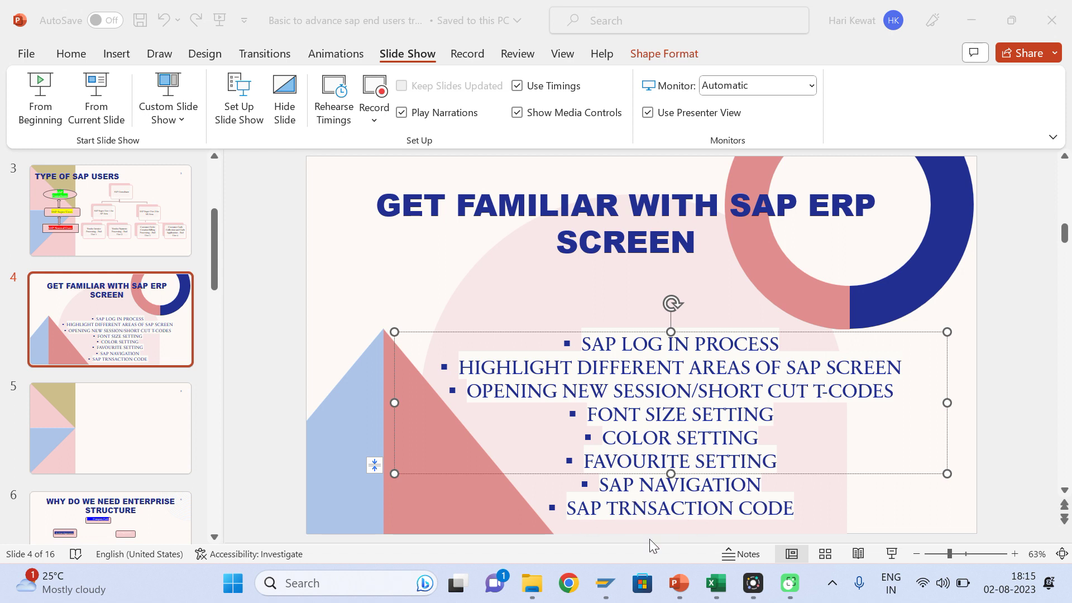
mouse_move(611, 587)
click(658, 486)
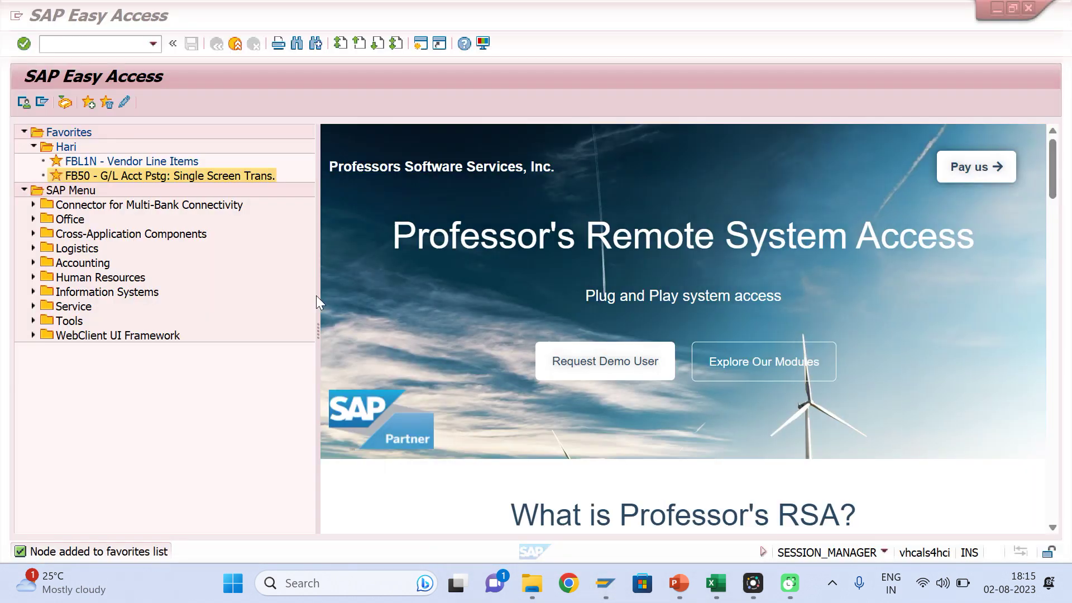
click(33, 263)
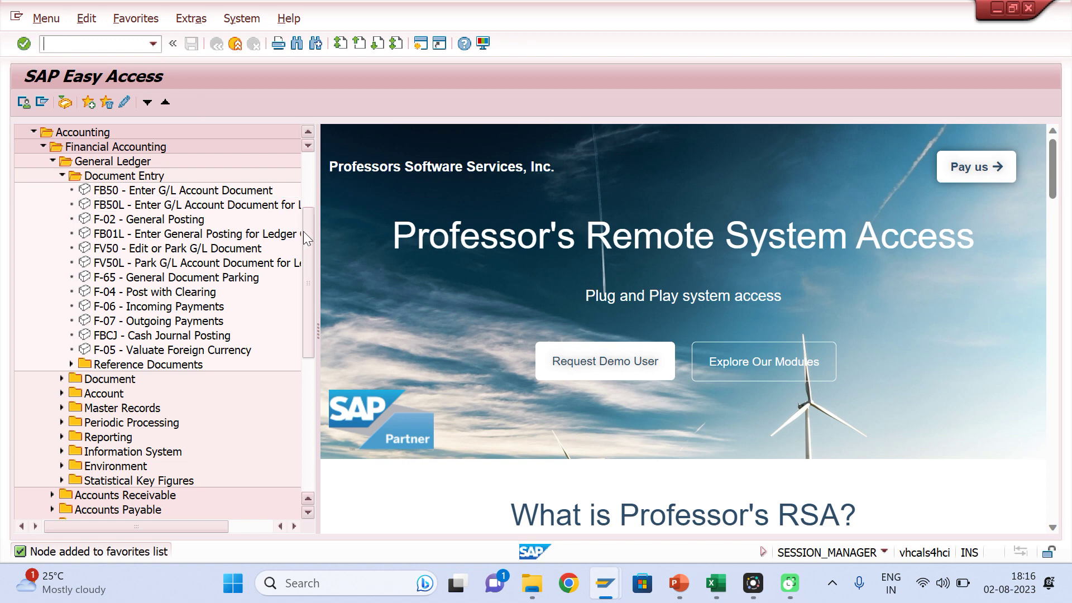
drag(304, 237, 307, 169)
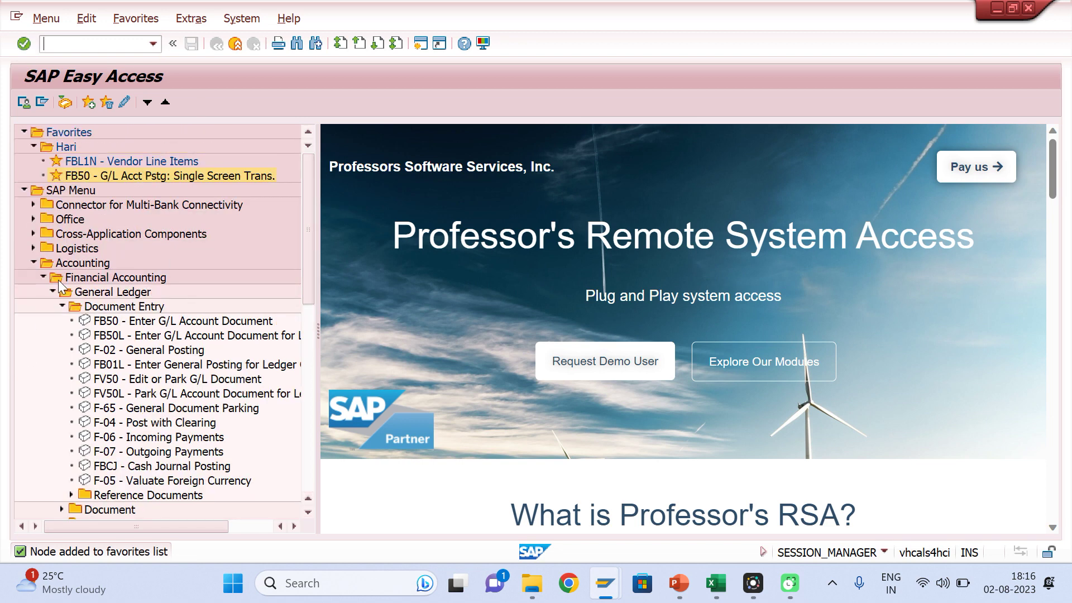
click(145, 322)
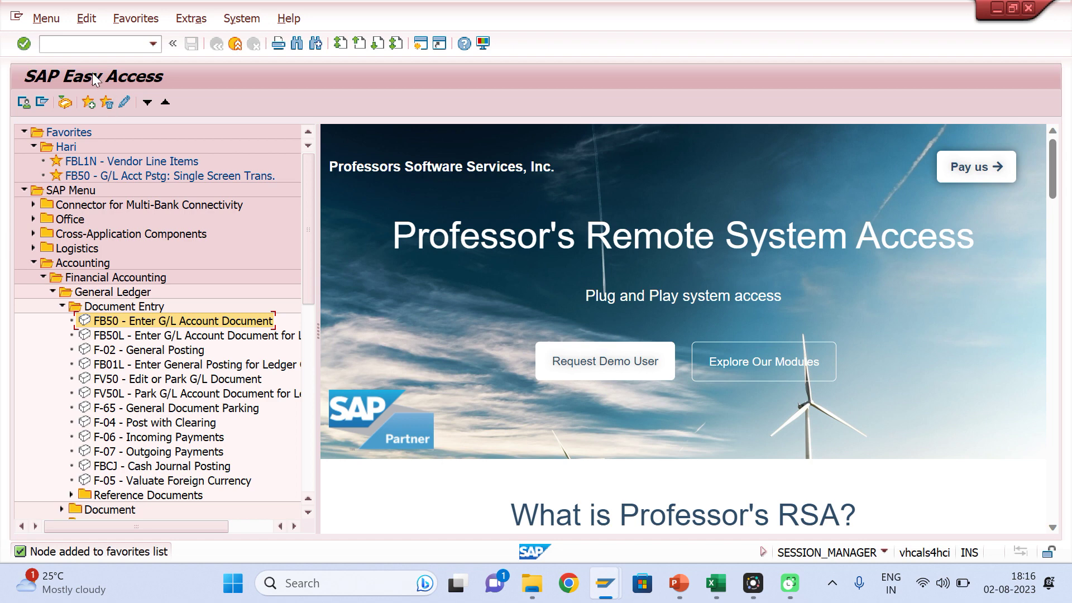
Select the FBL1N and FB50 favourites in turn, and switch to PowerPoint to check the SAP navigation topic on the slide.
click(85, 161)
click(86, 173)
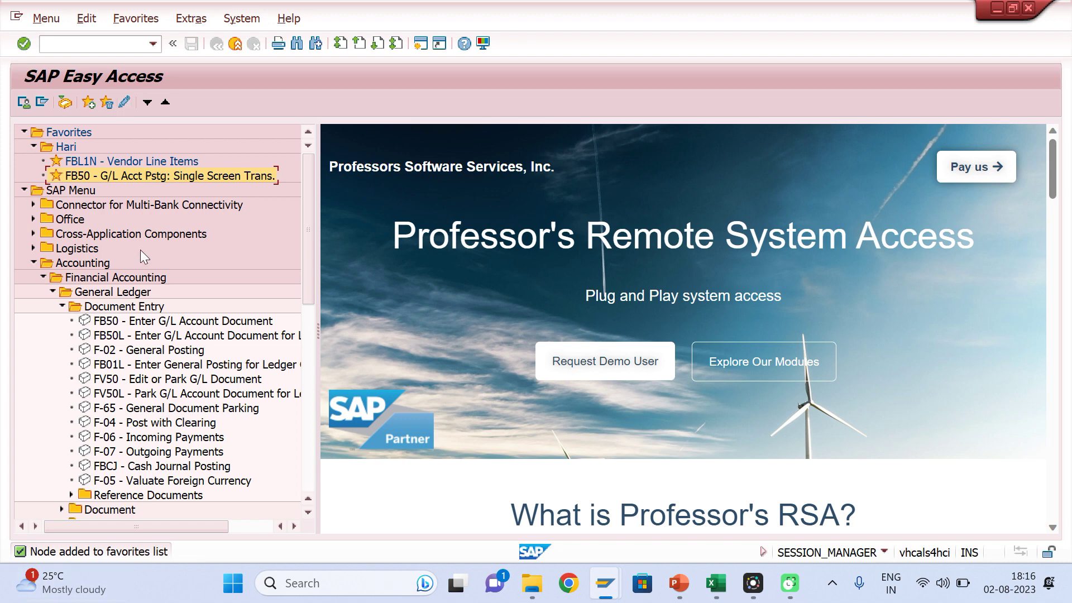
click(678, 582)
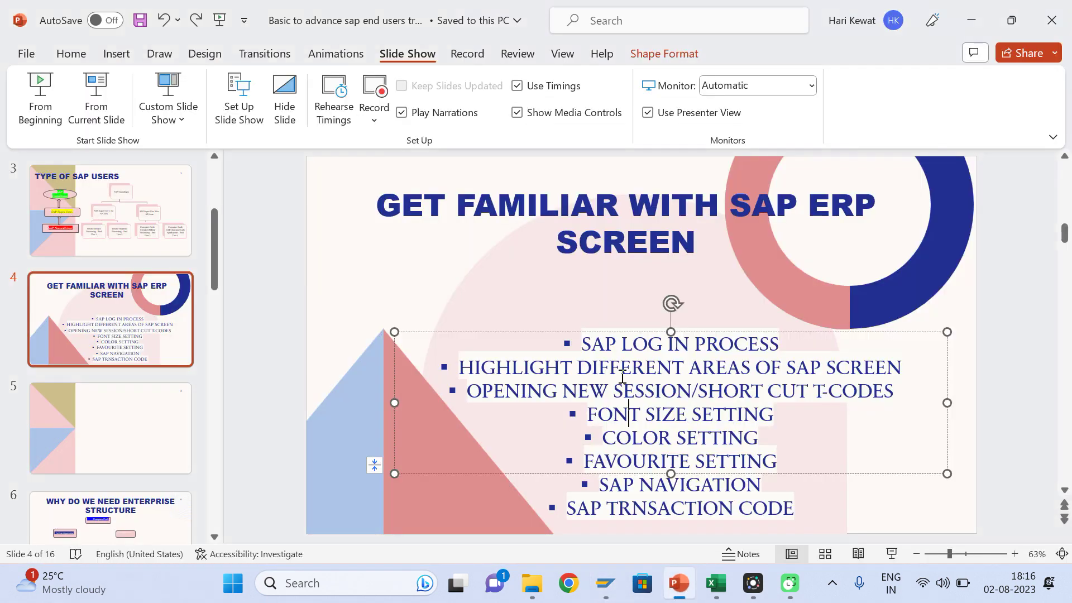
click(568, 302)
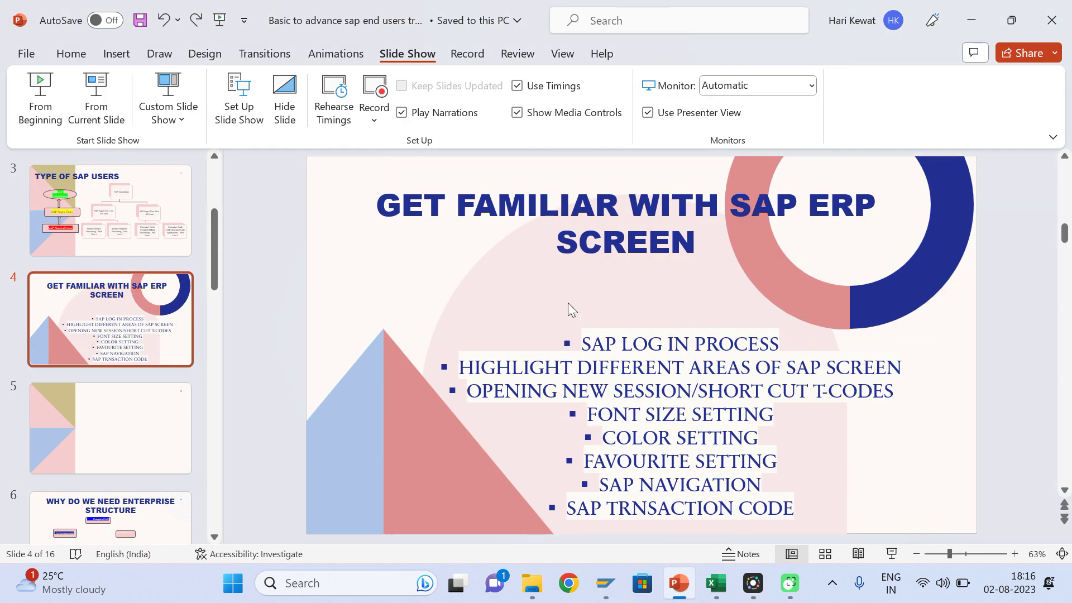